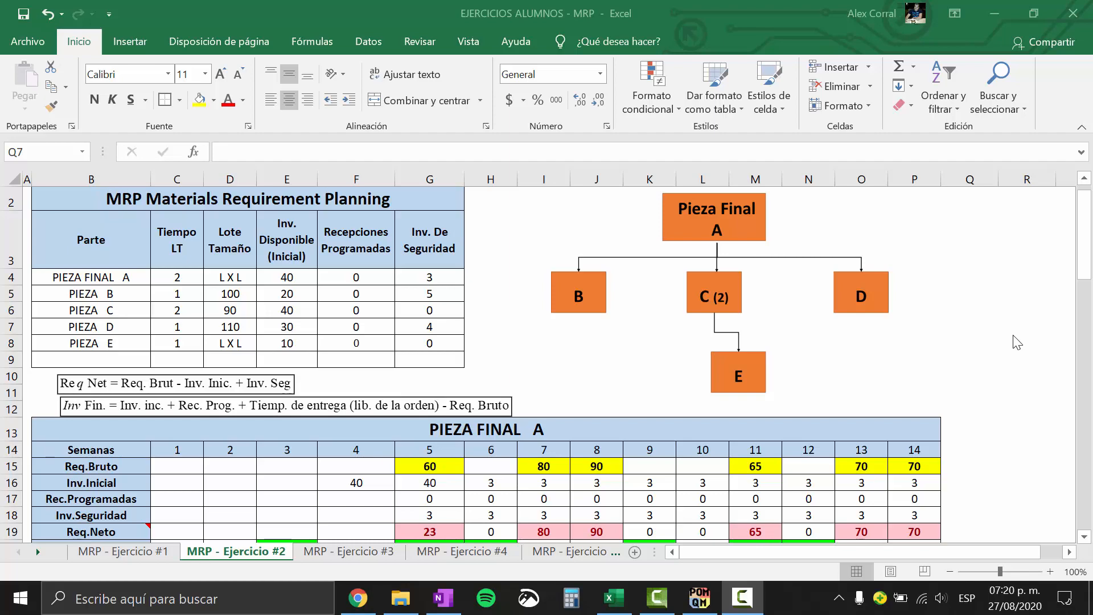
Look at the MRP - Ejercicio #1 sheet, then return to the MRP - Ejercicio #2 sheet.
left_click(138, 558)
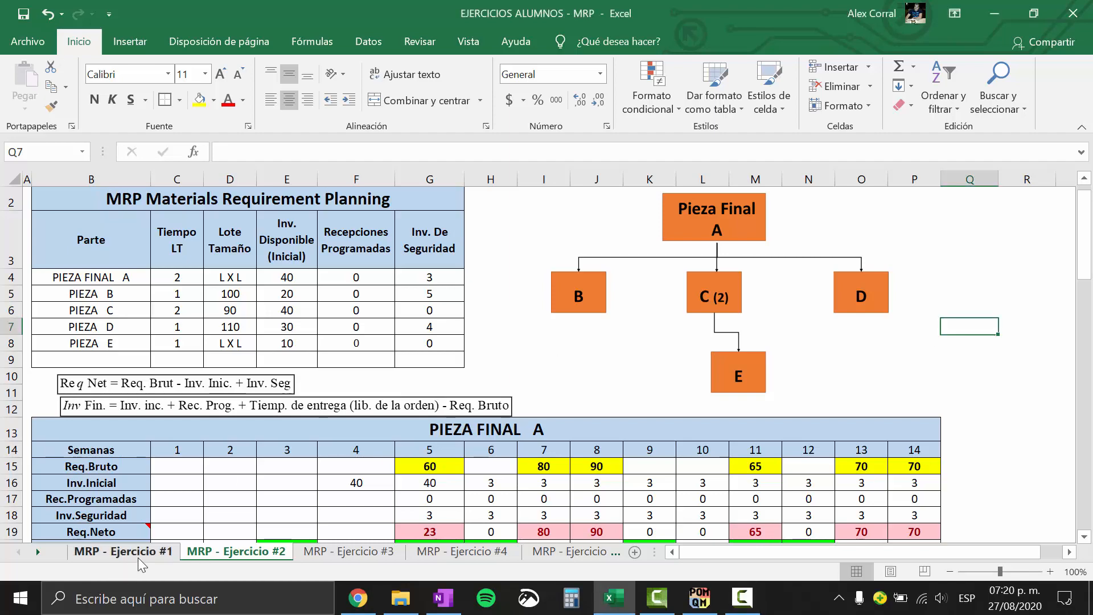
left_click(138, 558)
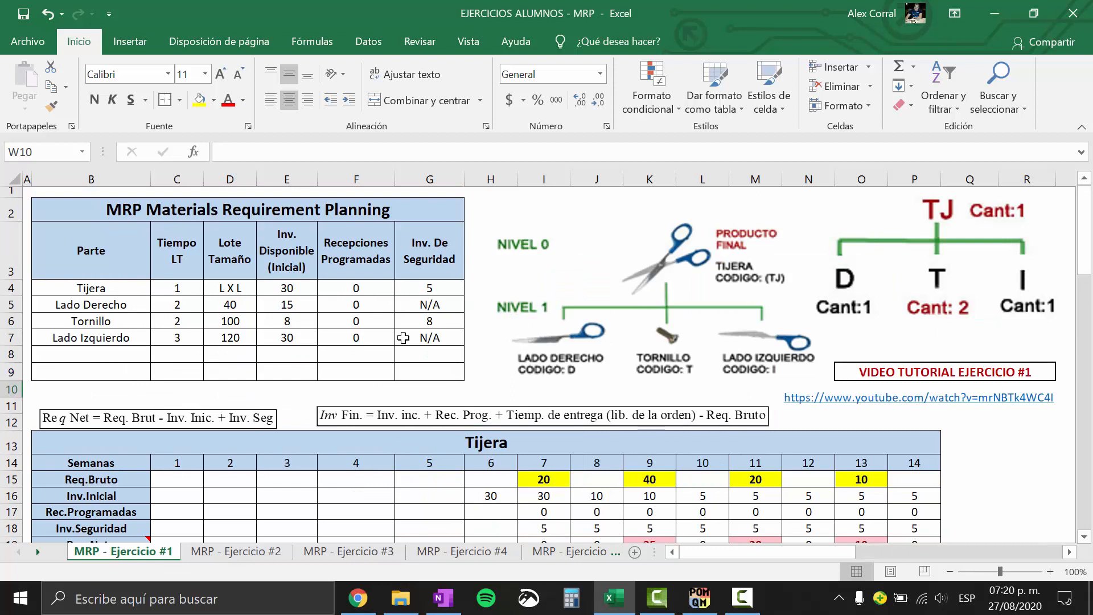
left_click(246, 552)
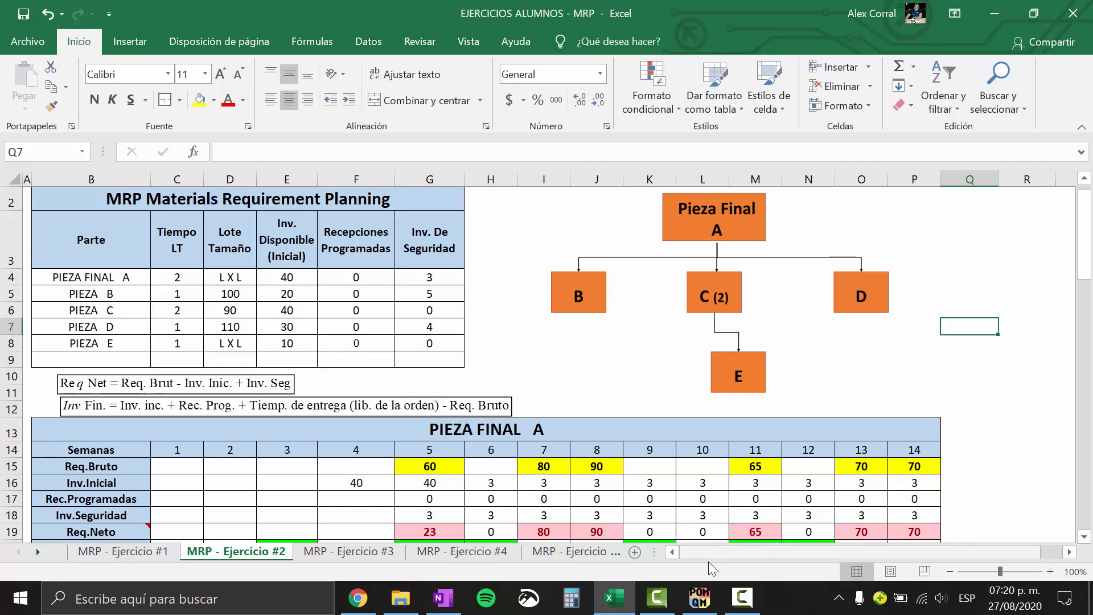
Switch to QM for Windows and start a Material Requirements Planning data set titled "Ejercicio #2".
left_click(701, 598)
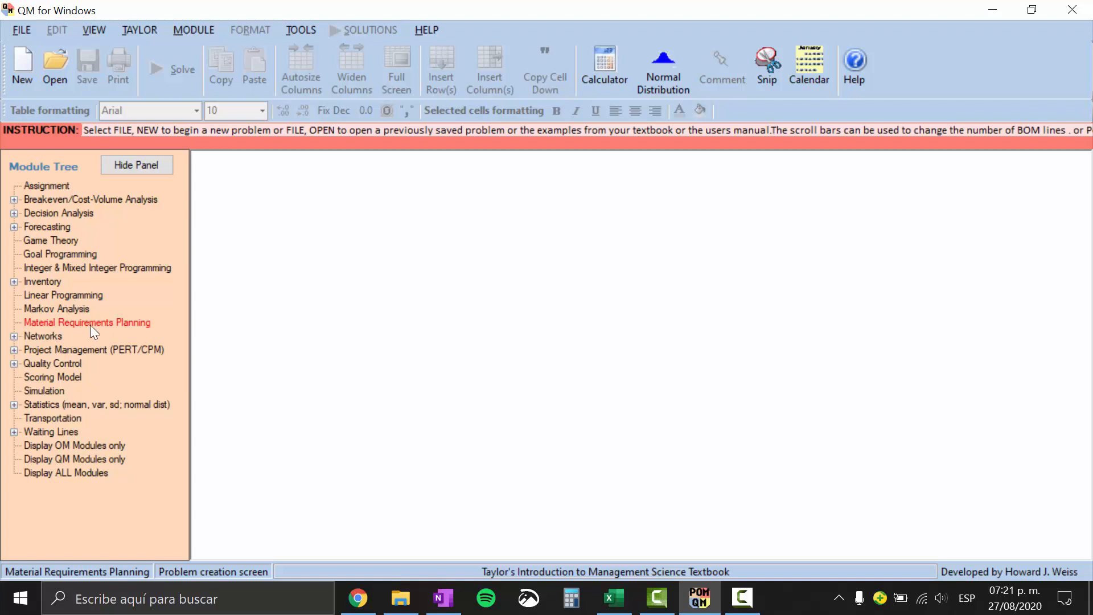
left_click(122, 326)
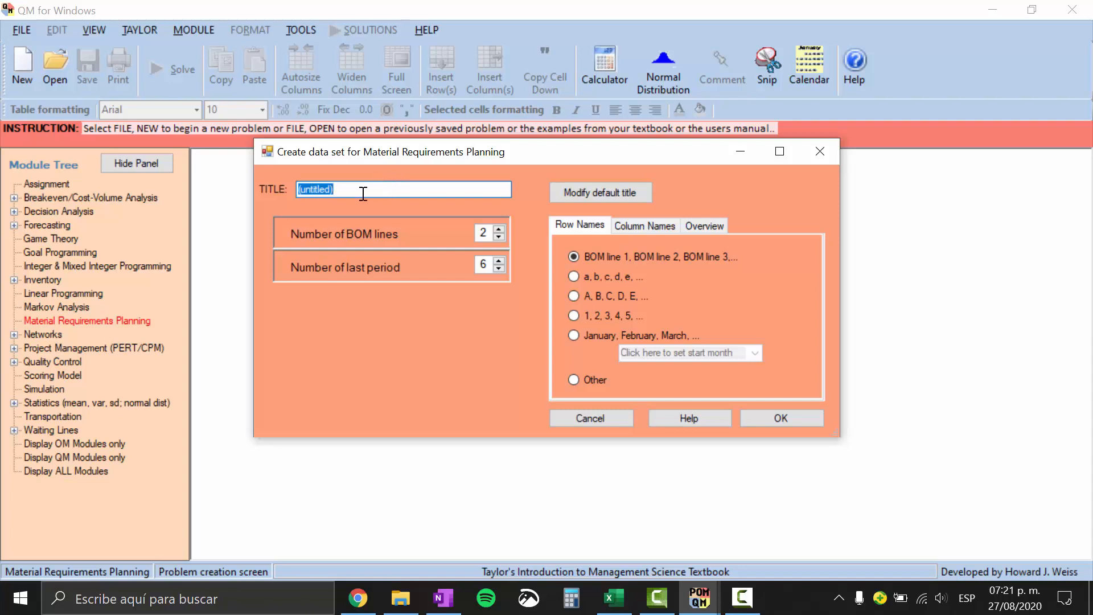
type("Ejercicio \"2")
key("BackSpace")
key("BackSpace")
type("#2")
Check the product structure diagram in Excel and set the number of BOM lines in QM for Windows to 5.
left_click(614, 599)
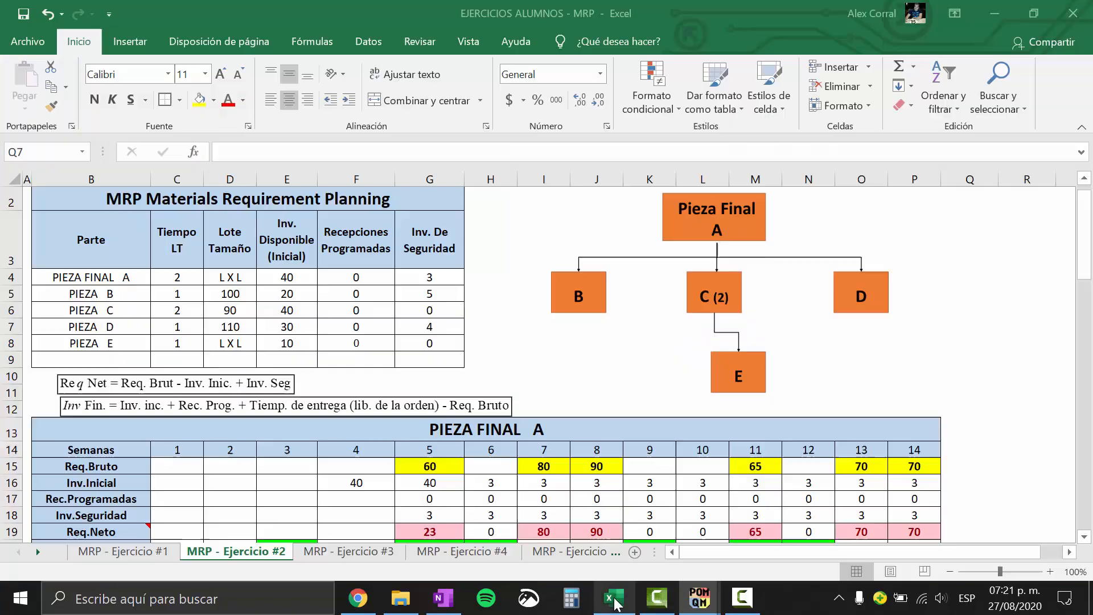
left_click(915, 409)
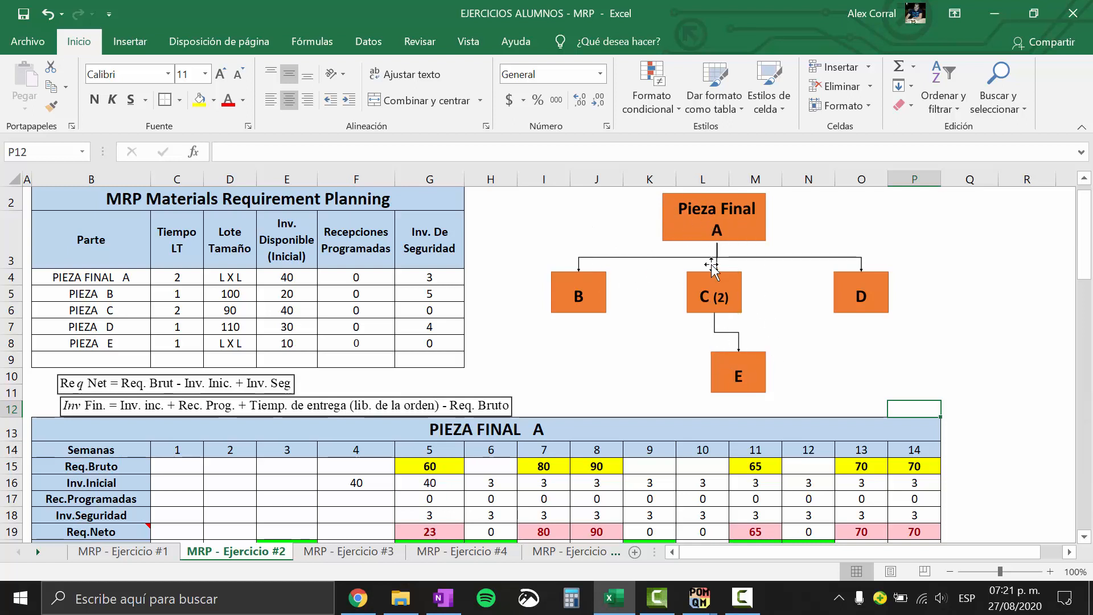
left_click(816, 403)
left_click(1029, 276)
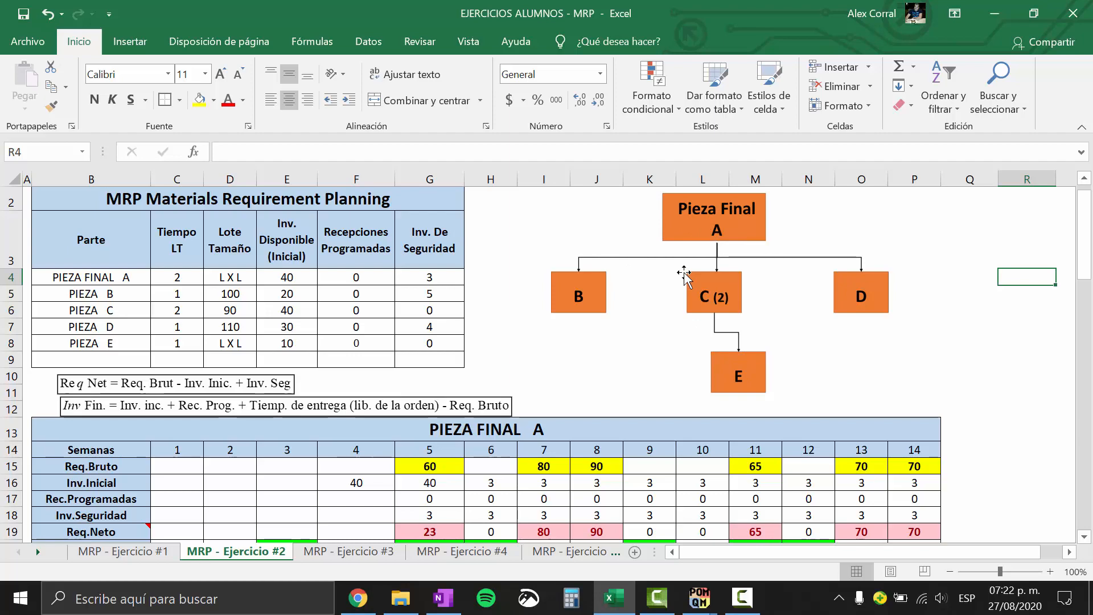
key("alt+Tab")
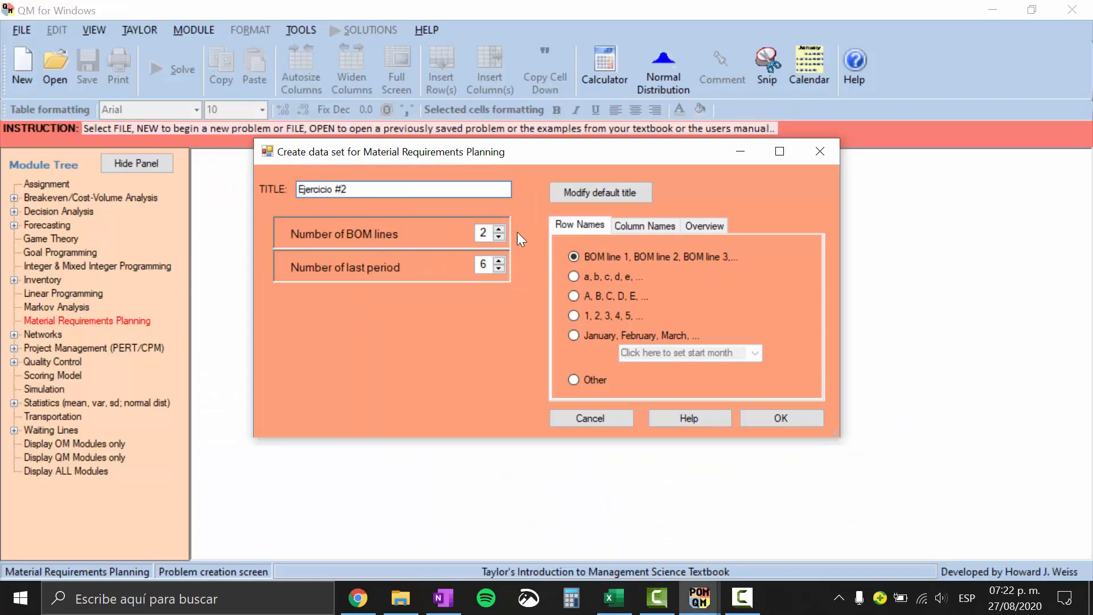
left_click(499, 230)
double_click(480, 228)
type("5")
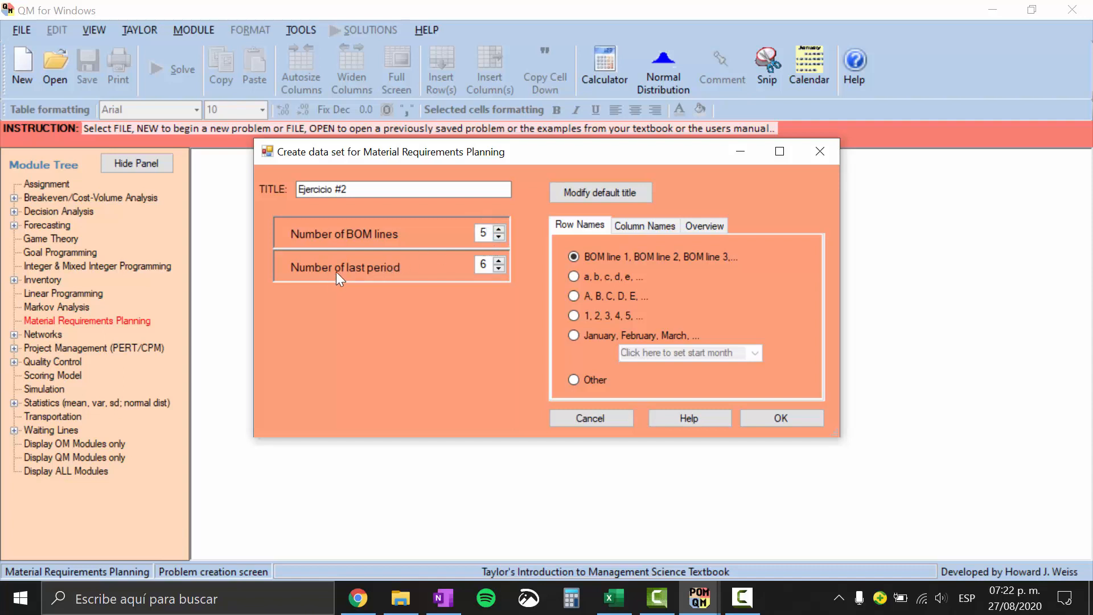
Check the weeks row in Excel, set the number of last period to 14 in QM for Windows and create the data set.
key("alt+Tab")
left_click(614, 598)
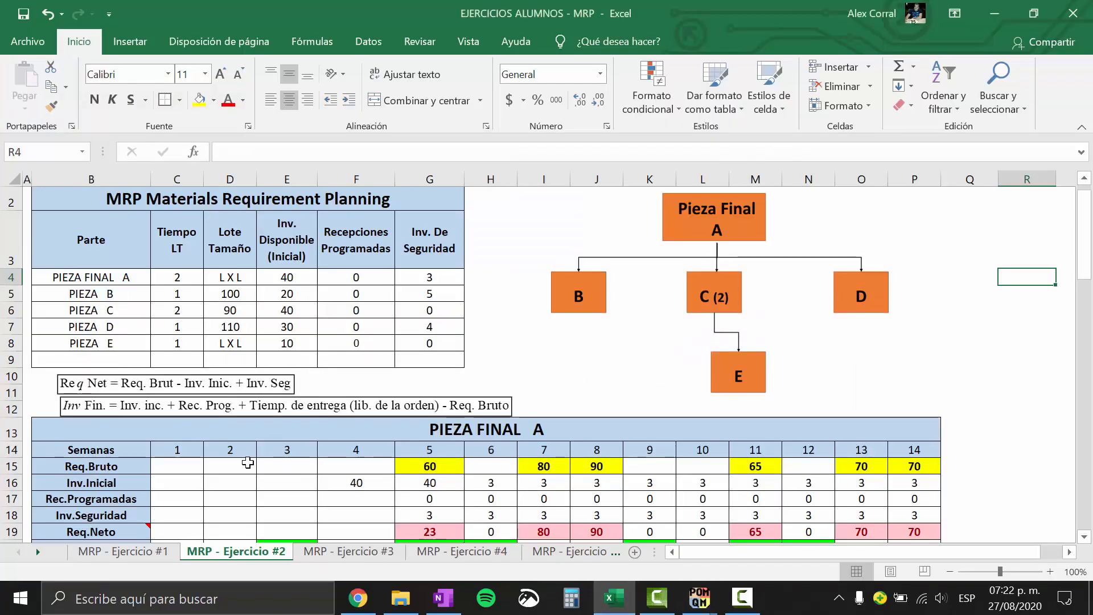
left_click_drag(188, 450, 928, 452)
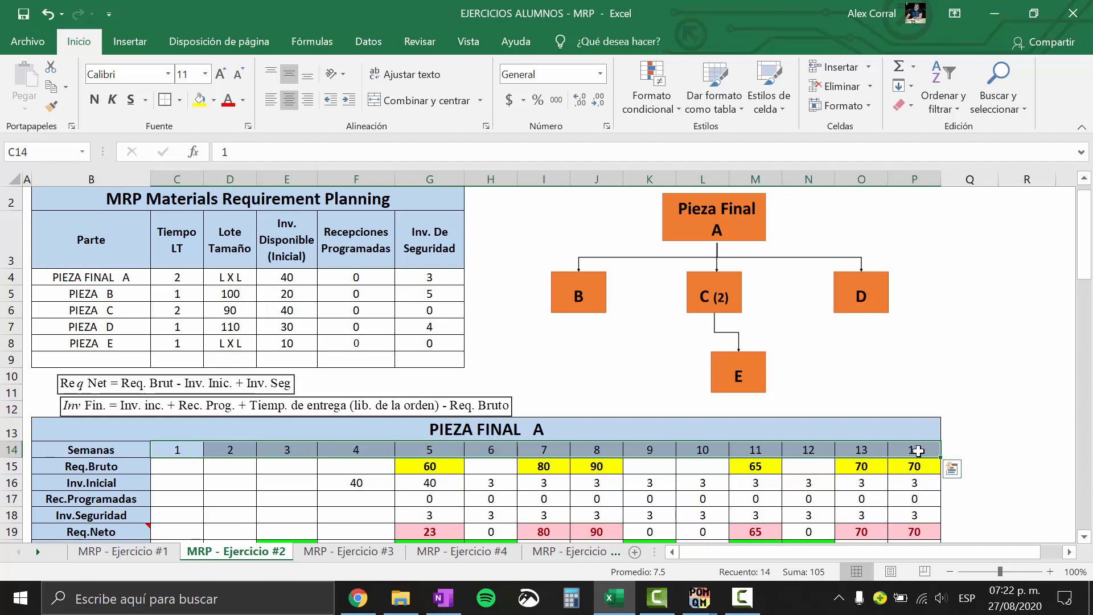
key("alt+Tab")
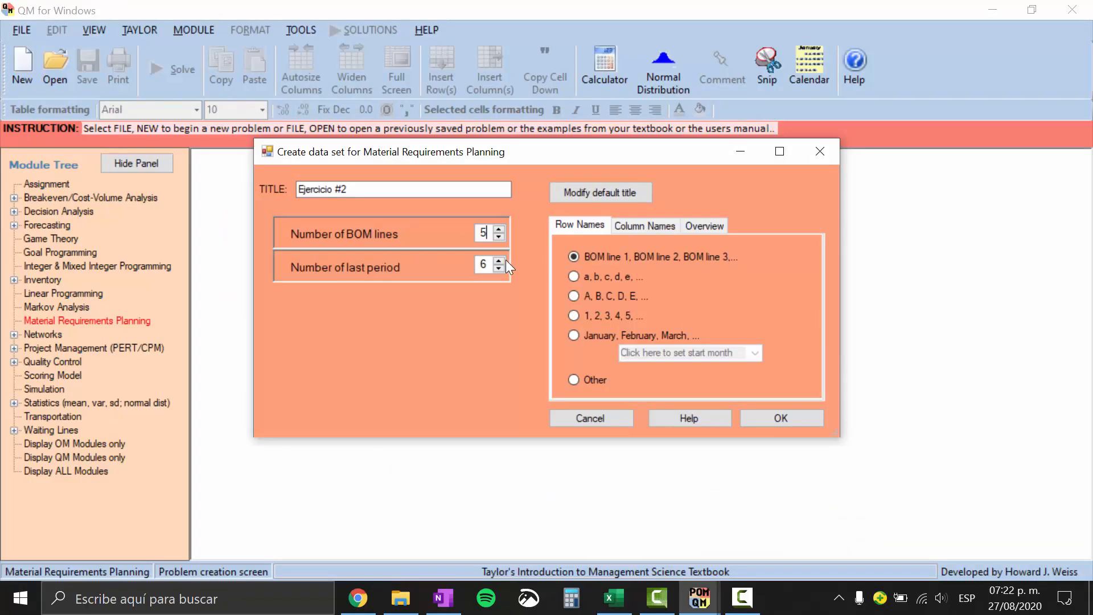
double_click(478, 265)
type("14")
left_click(789, 423)
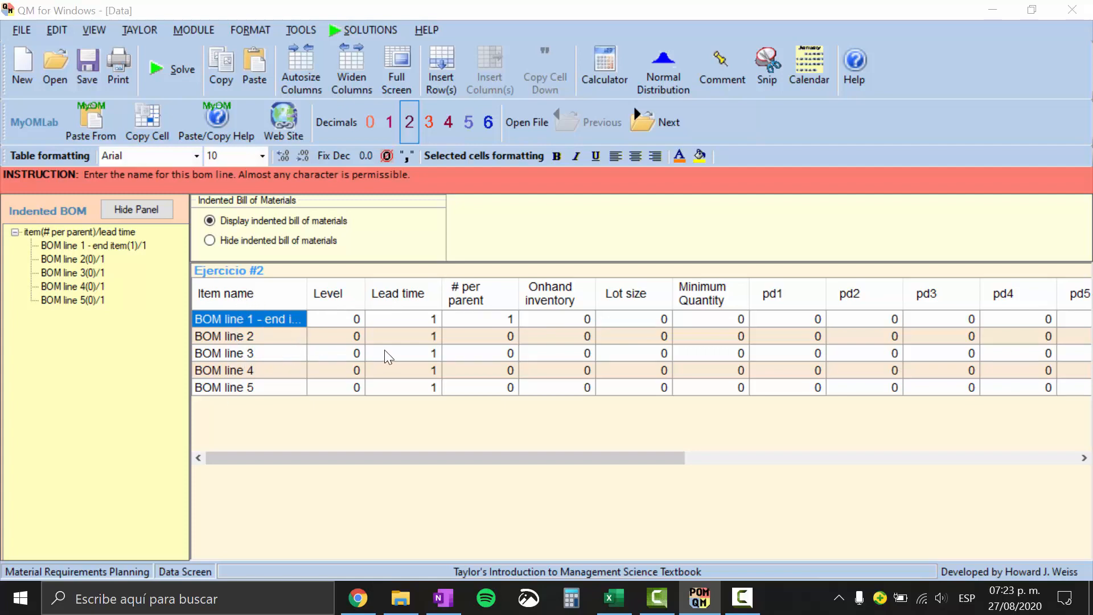
Copy the part names PIEZA FINAL A through PIEZA E from the Excel table into the Item name column of QM for Windows.
key("alt+Tab")
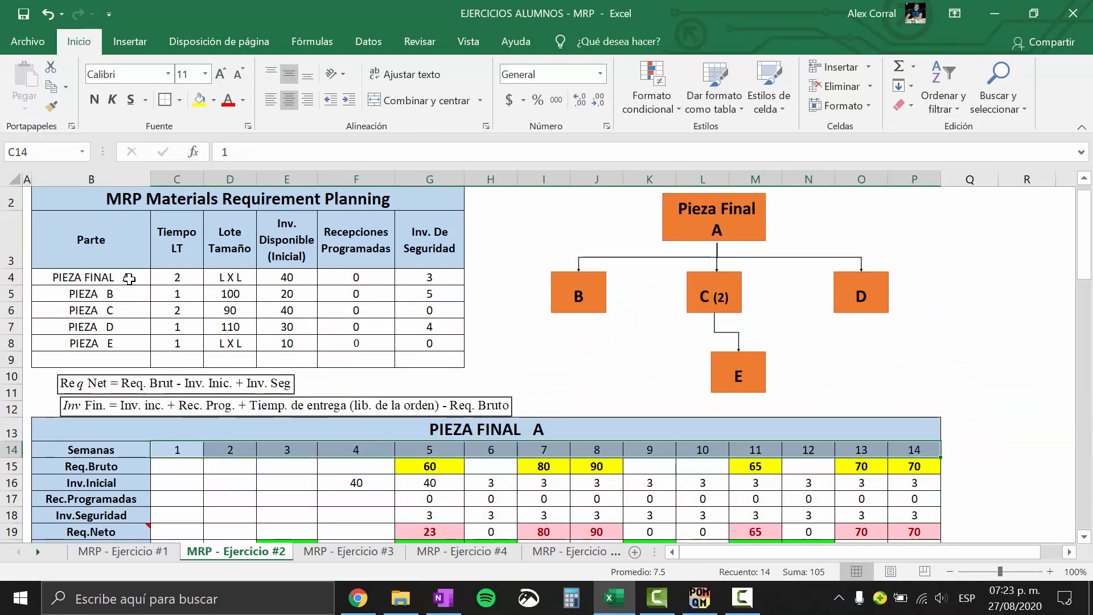
left_click_drag(127, 277, 126, 340)
key("ctrl+c")
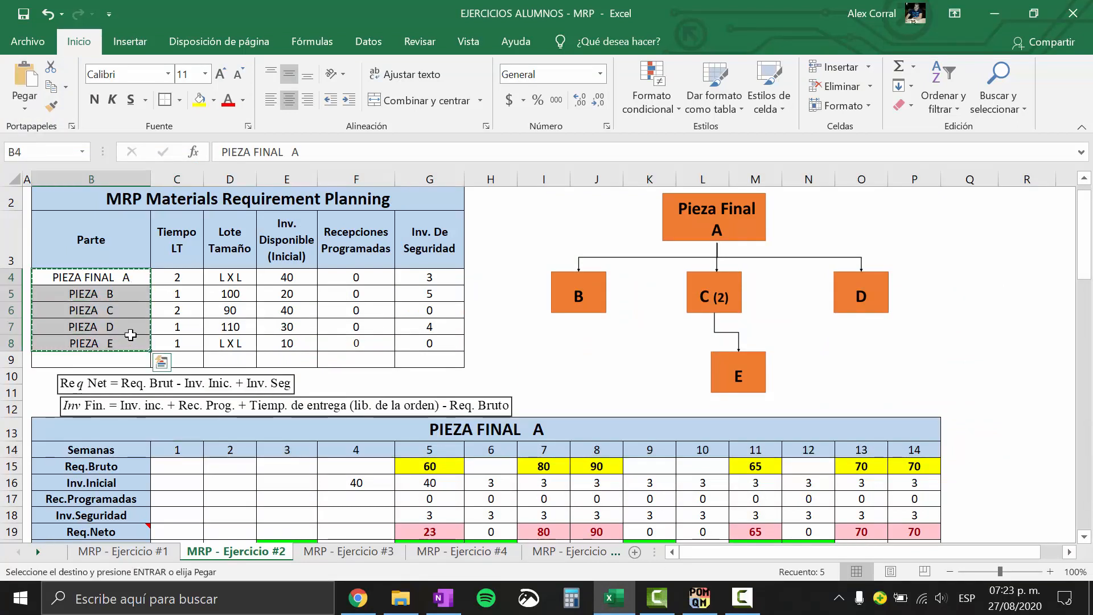
key("alt+Tab")
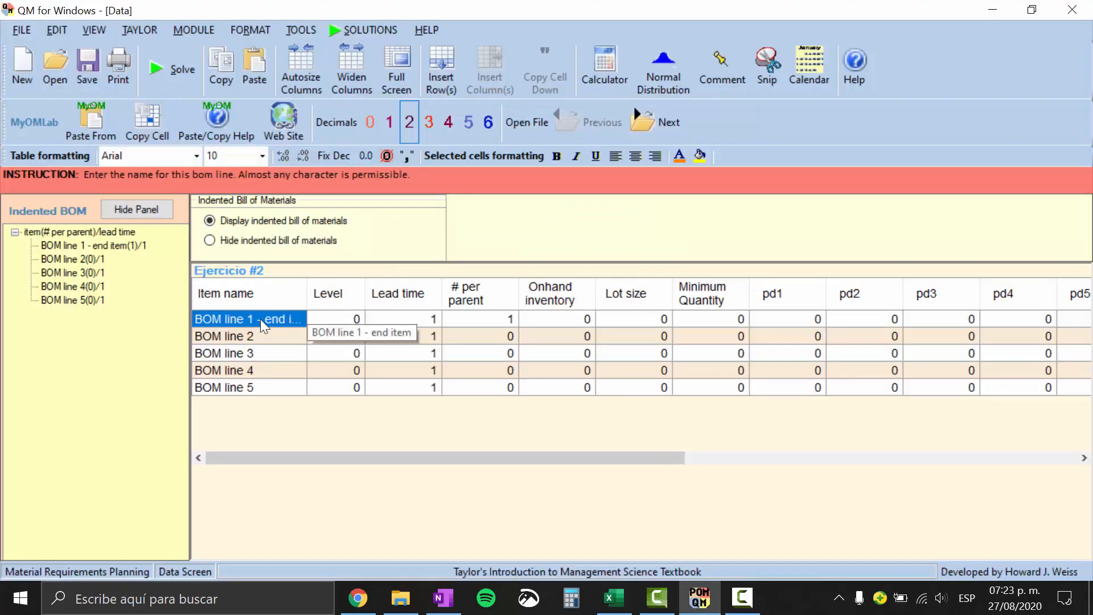
key("ctrl+v")
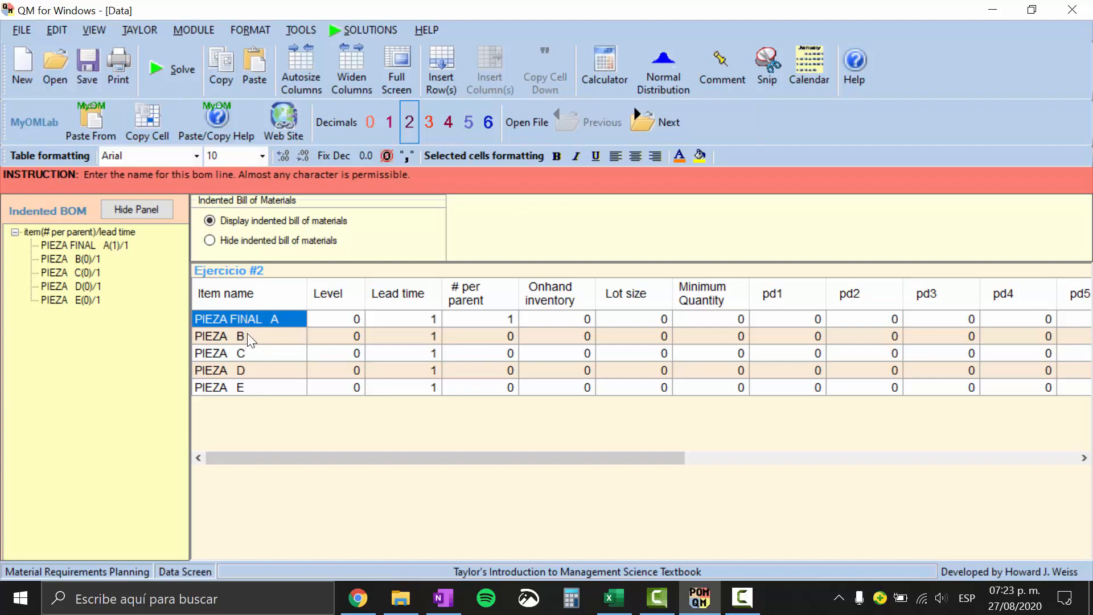
Following the Excel product structure diagram, set the level of PIEZA B, PIEZA C and PIEZA D to 1 in QM for Windows.
left_click(361, 322)
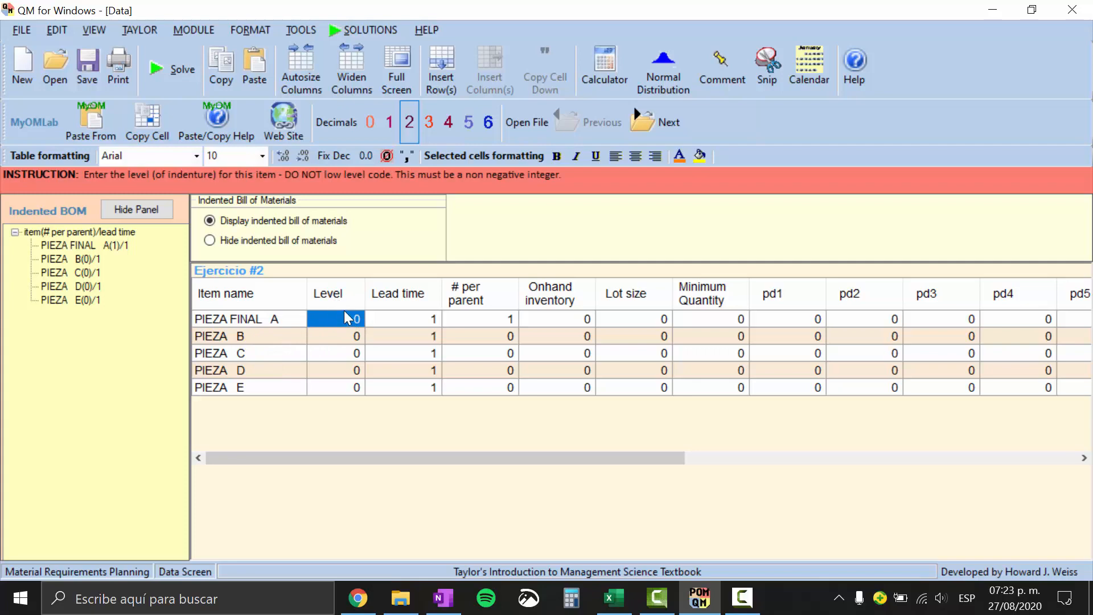
key("alt+Tab")
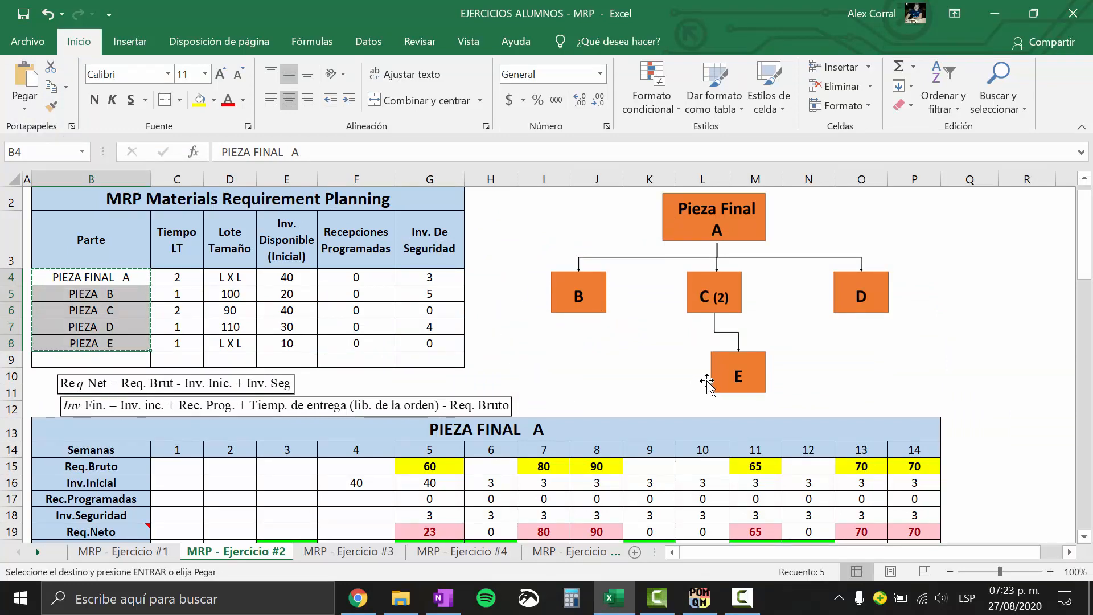
key("alt+Tab")
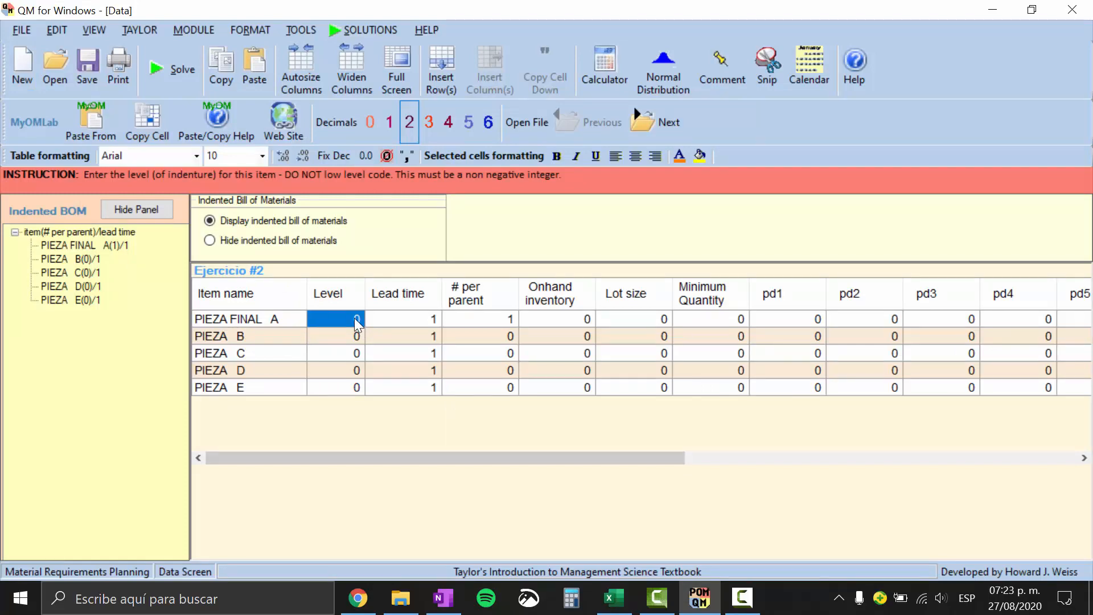
left_click(357, 336)
key("alt+Tab")
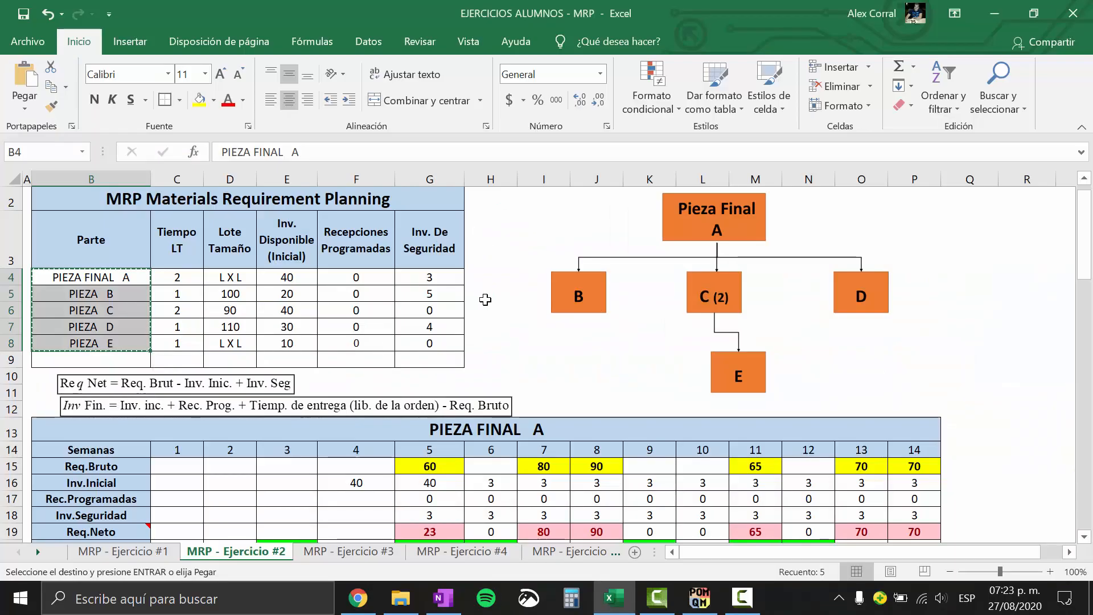
left_click(135, 293)
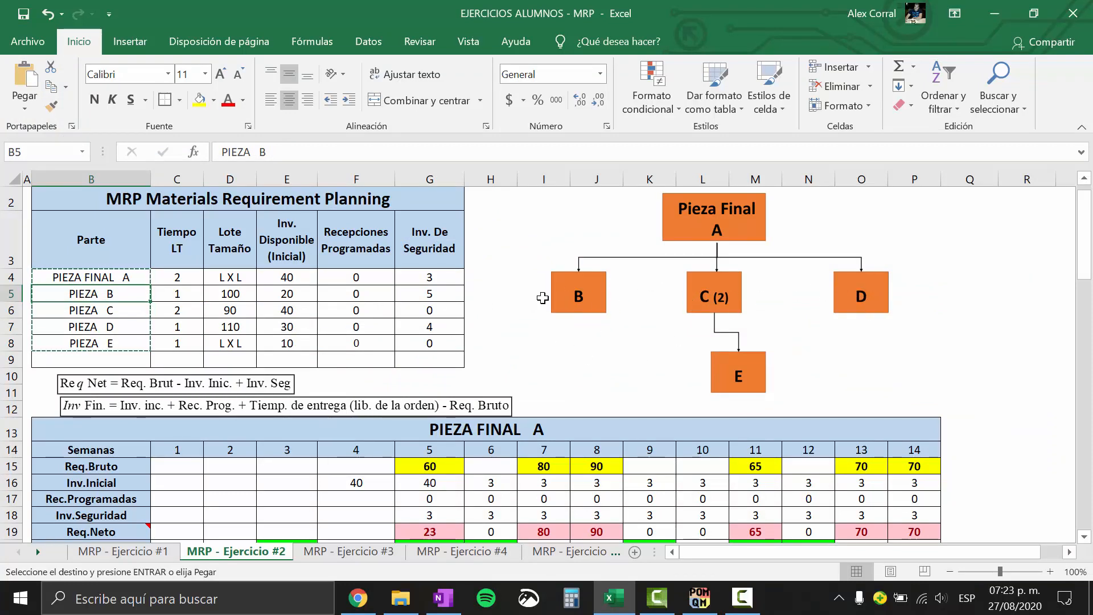
key("alt+Tab")
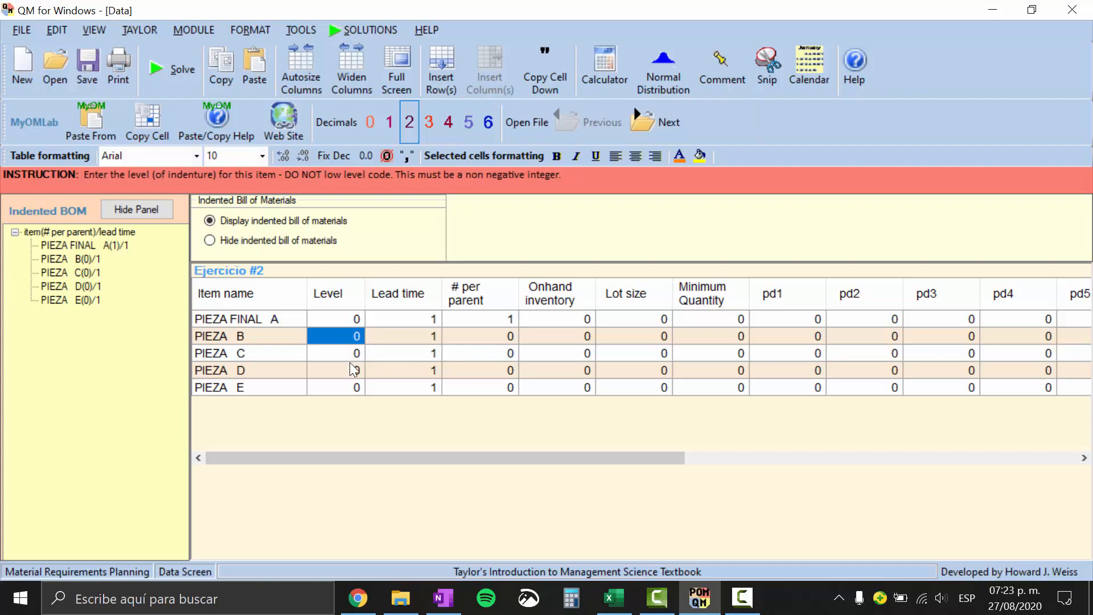
type("1")
key("Return")
type("1")
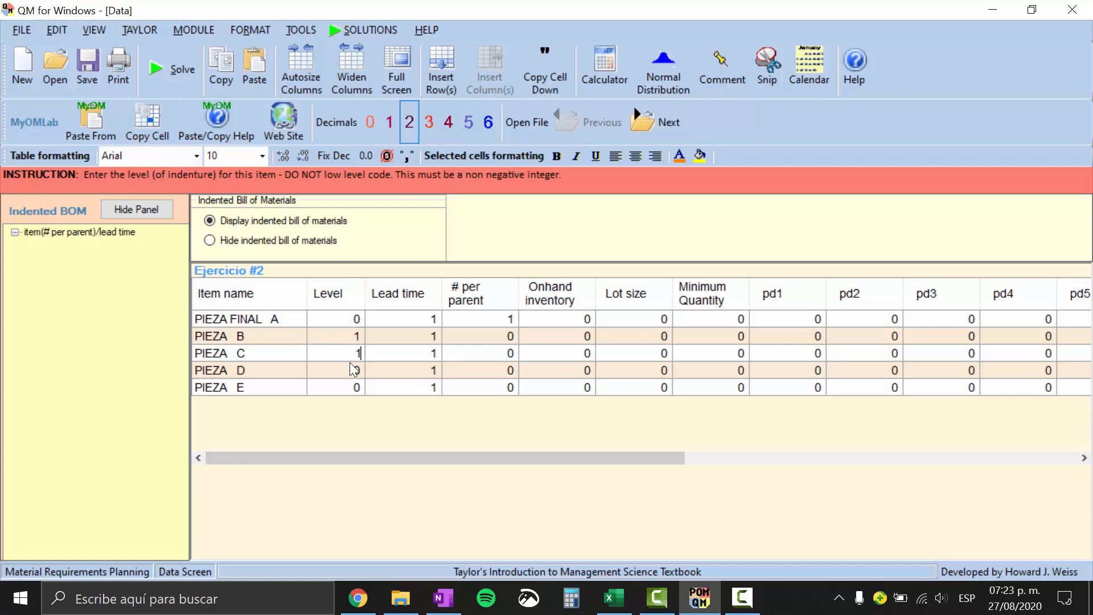
key("Return")
type("1")
key("Return")
Check PIEZA E in the Excel structure diagram and set its level to 2 in QM for Windows.
key("alt+Tab")
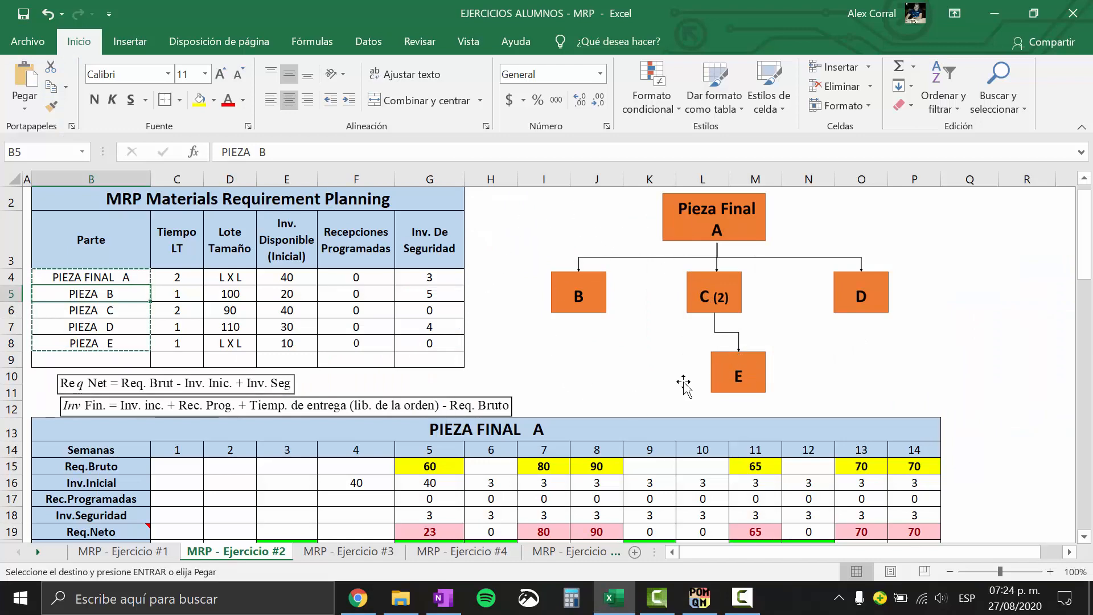
key("alt+Tab")
type("2")
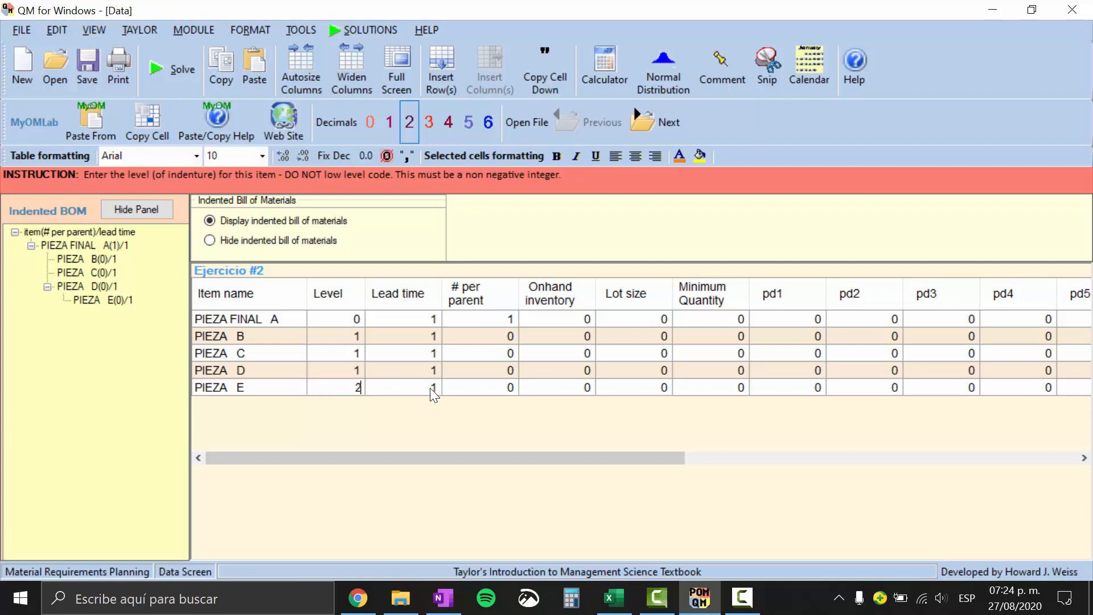
Copy the Tiempo LT values 2, 1, 2, 1, 1 from Excel into the Lead time column of QM for Windows and check them.
left_click(412, 317)
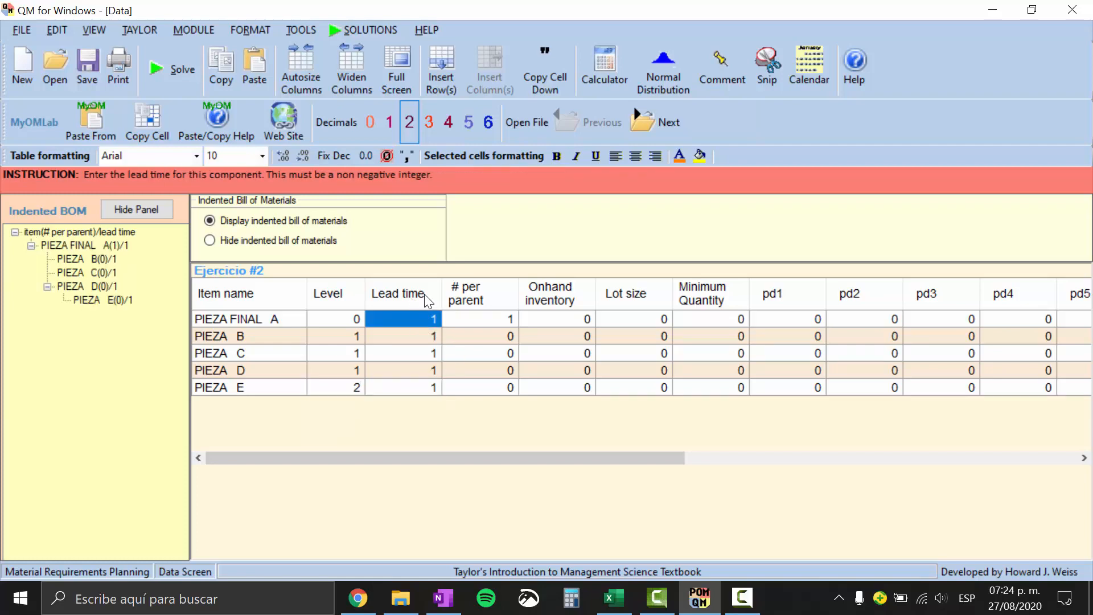
key("alt+Tab")
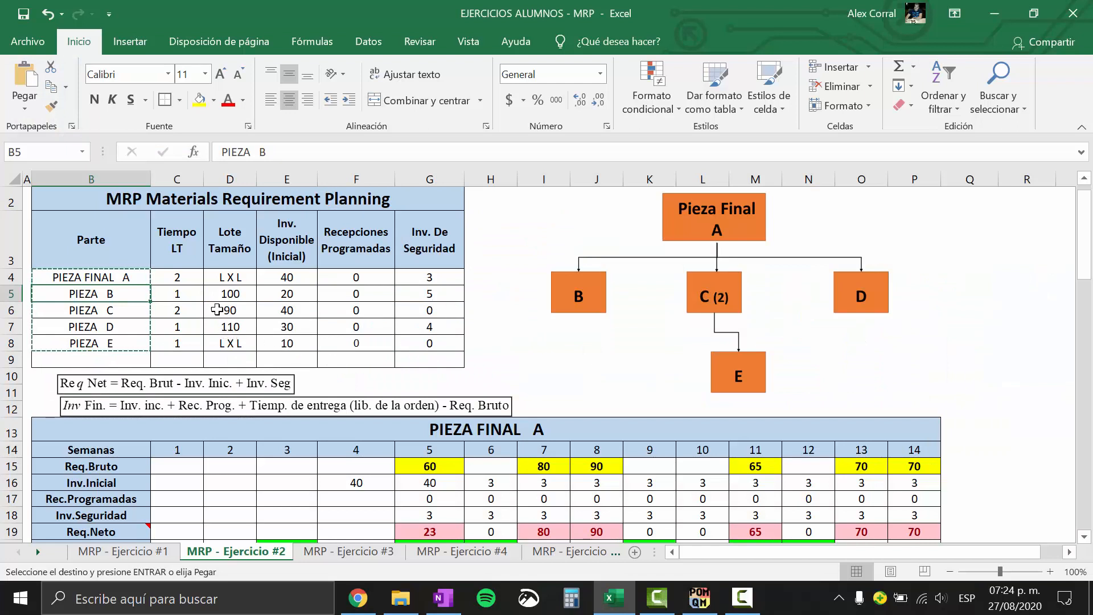
left_click_drag(194, 279, 187, 342)
key("ctrl+c")
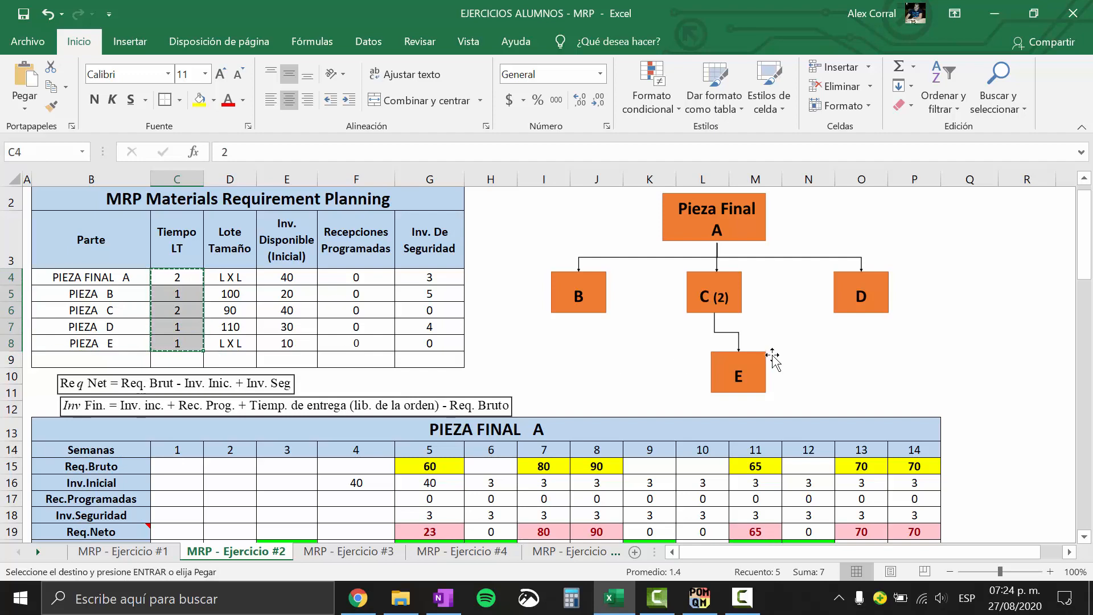
key("alt+Tab")
key("ctrl+v")
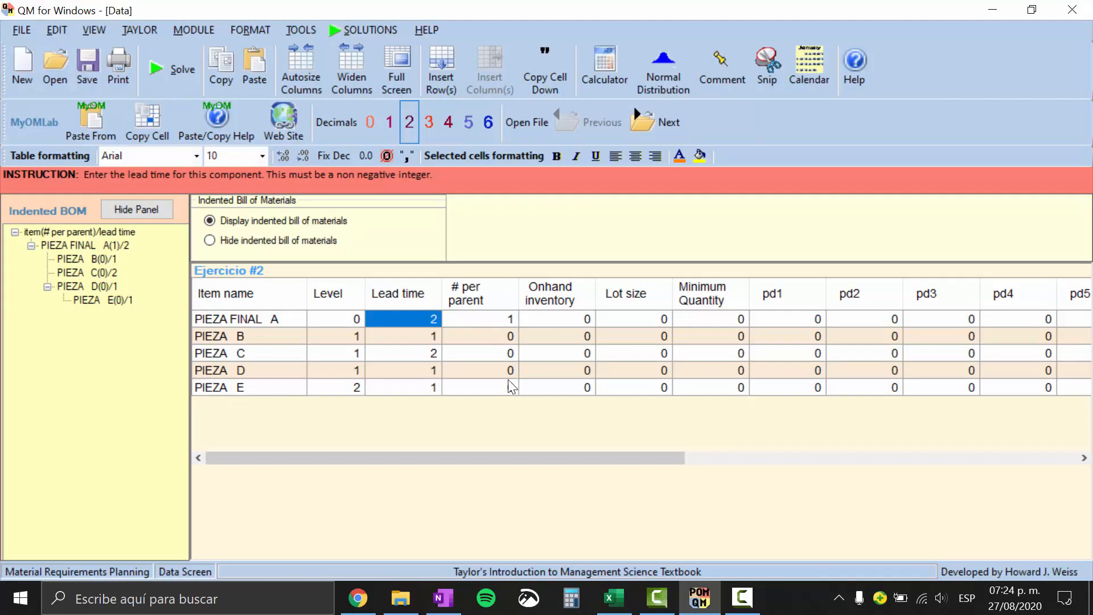
key("alt+Tab")
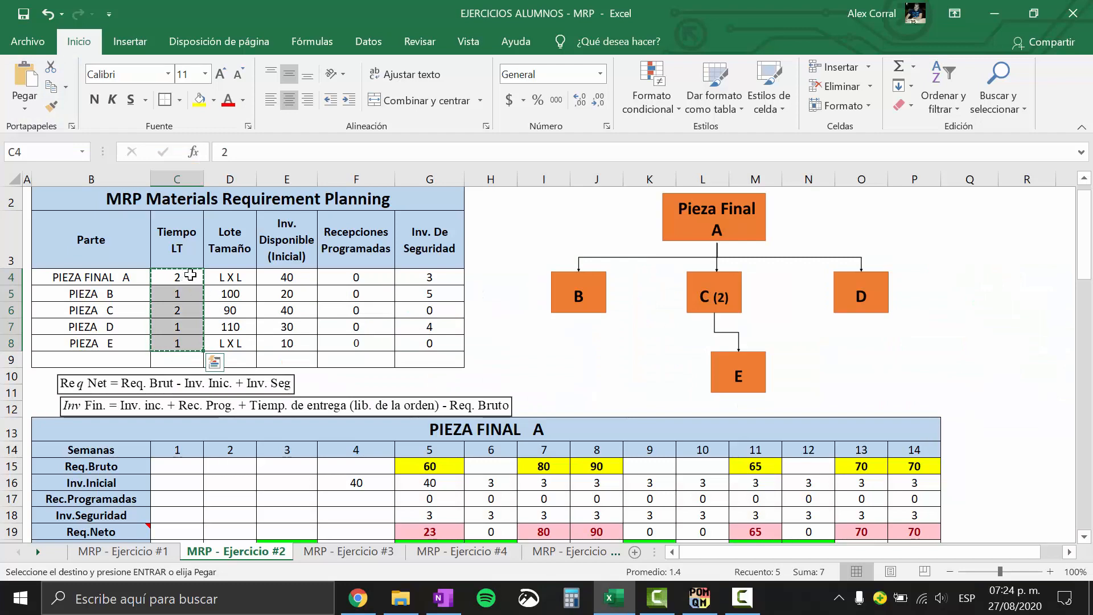
key("alt+Tab")
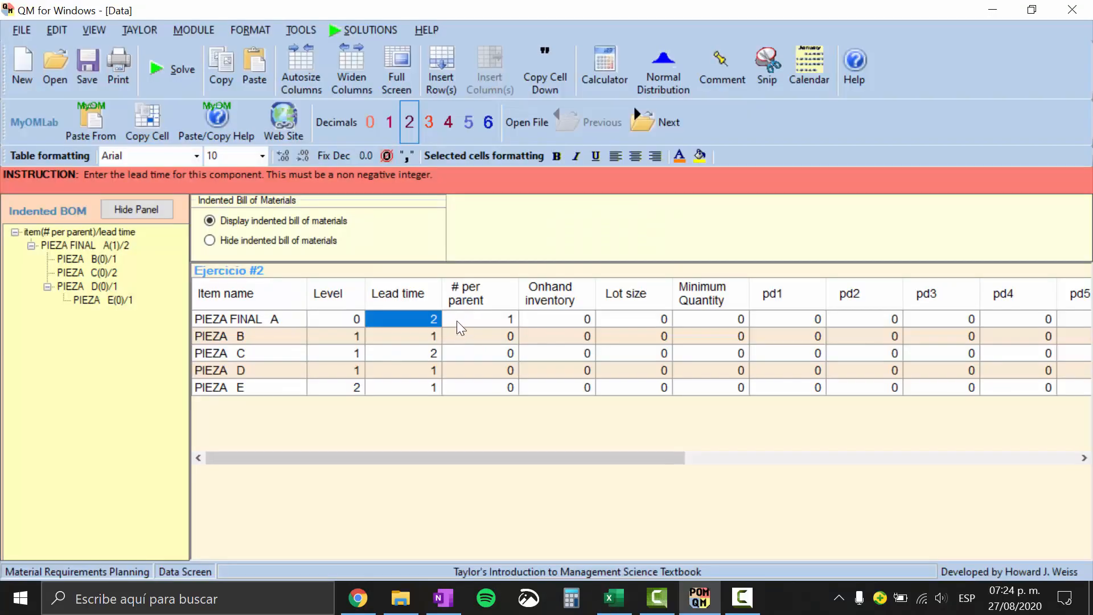
left_click(429, 355)
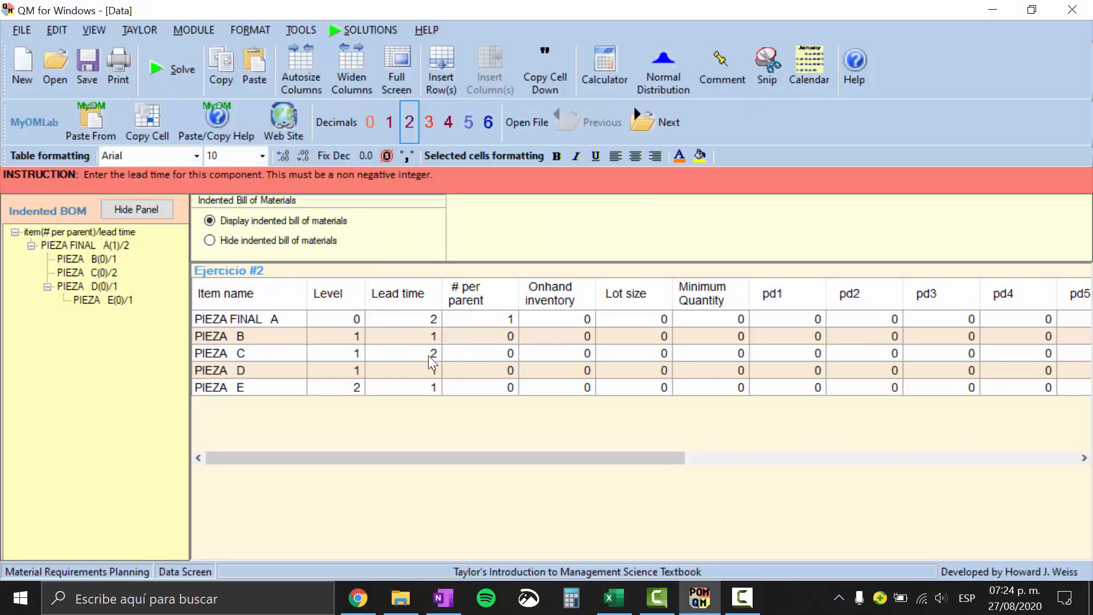
key("Tab")
Check the product structure diagram in Excel and set the # per parent of PIEZA B to 1 in QM for Windows.
left_click(499, 317)
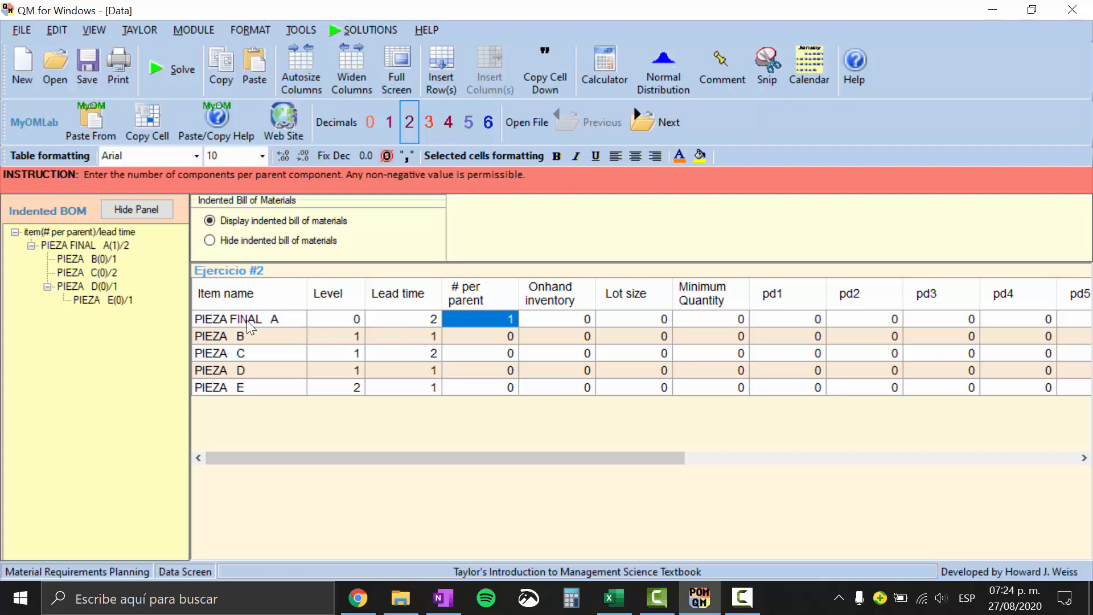
key("alt+Tab")
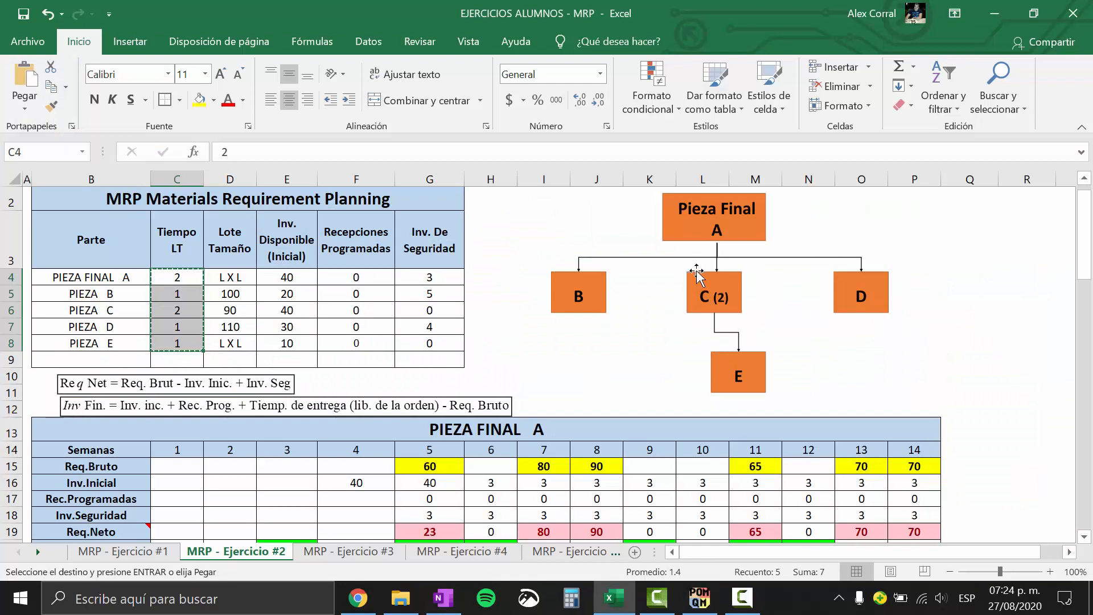
left_click(731, 234)
left_click(978, 311)
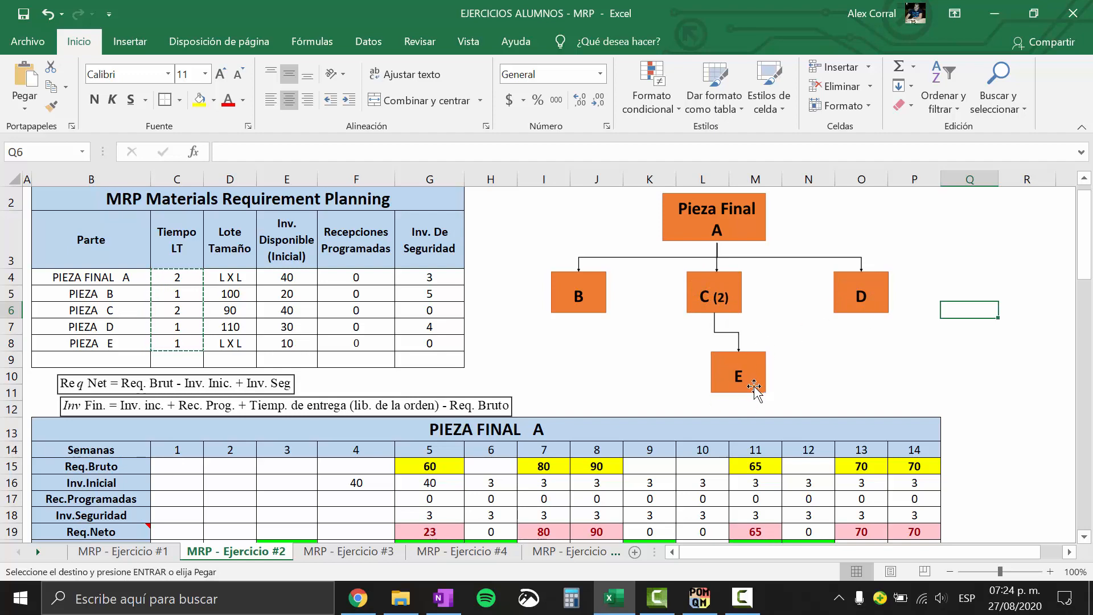
key("alt+Tab")
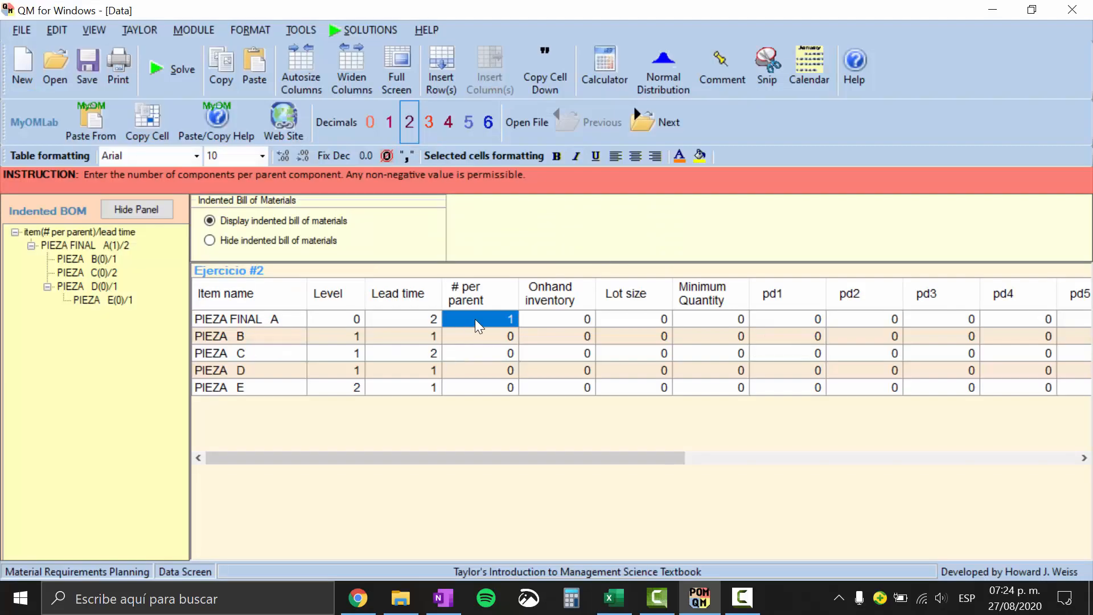
left_click(509, 339)
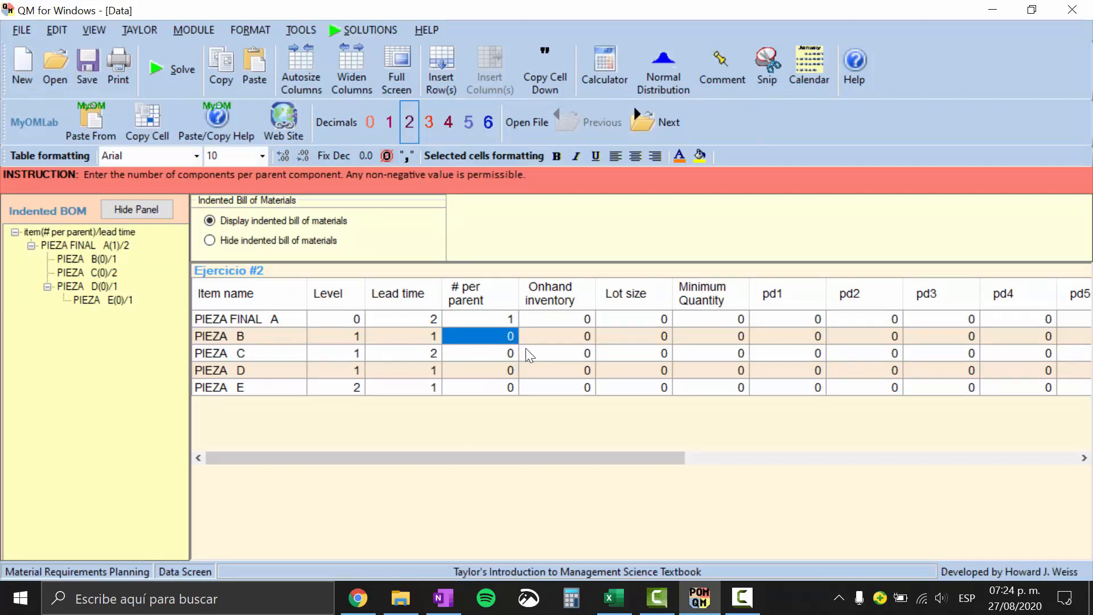
type("1")
key("Return")
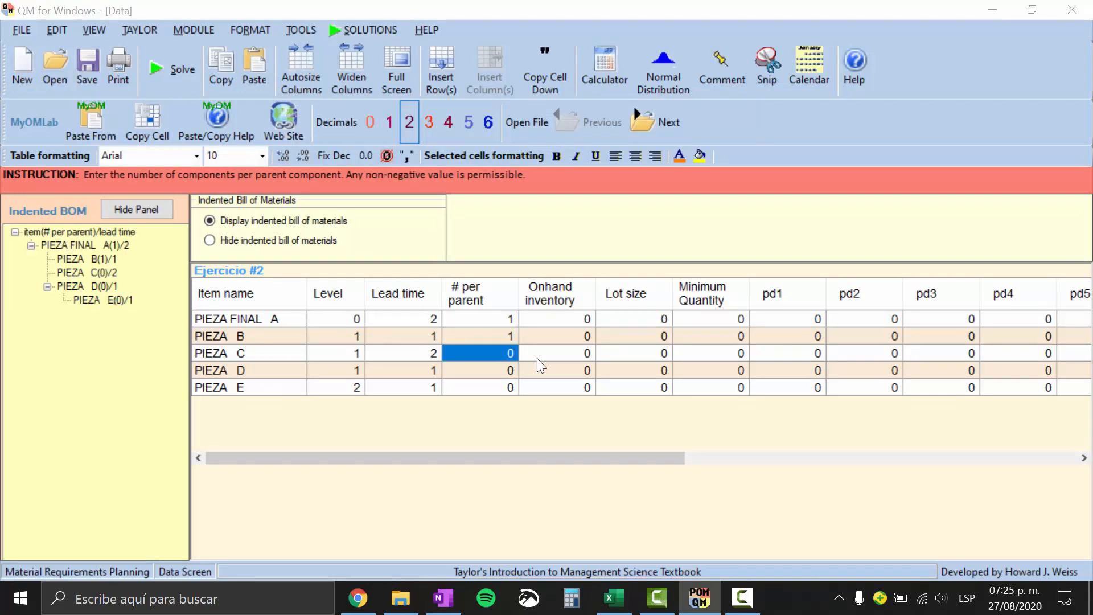
Check PIEZA C in the Excel structure diagram and set its # per parent to 2 in QM for Windows.
key("alt+Tab")
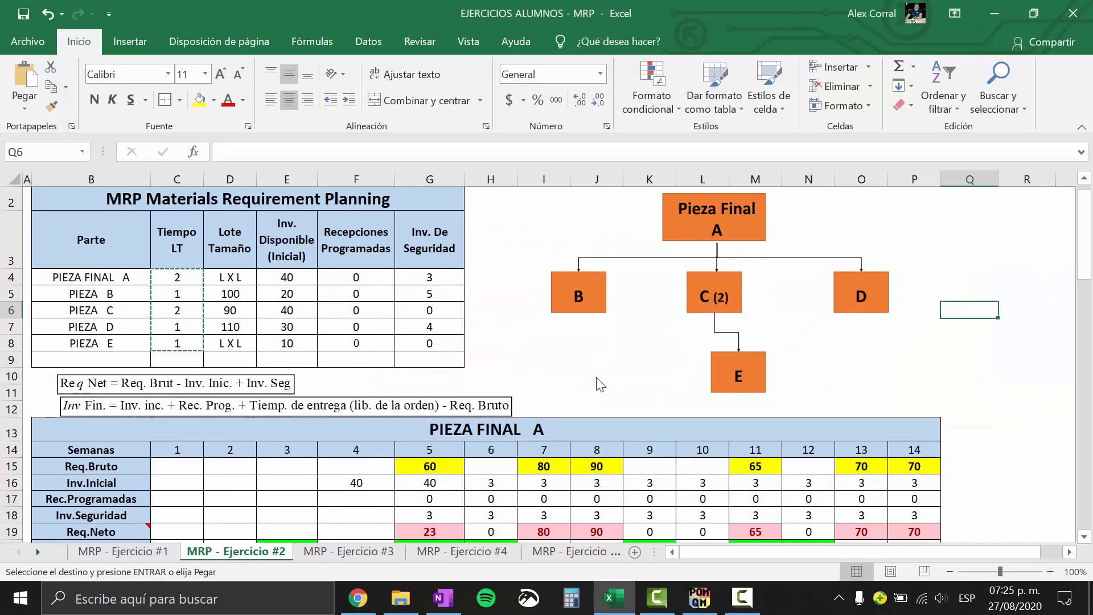
key("alt+Tab")
type("2")
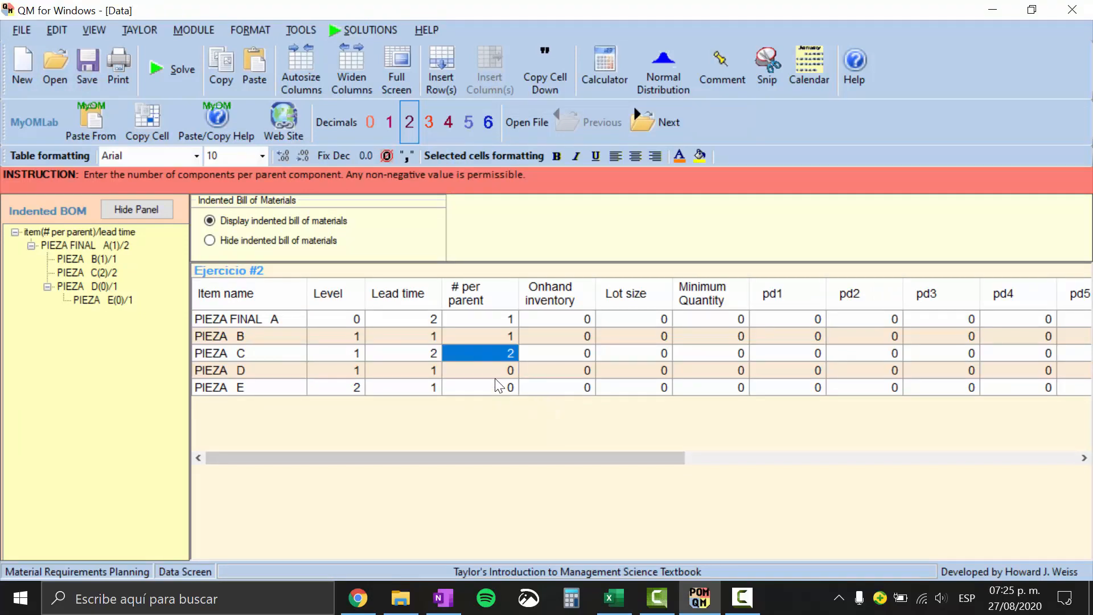
key("Return")
Following the Excel diagram, set the # per parent of PIEZA D and PIEZA E to 1 in QM for Windows and review the column.
key("alt+Tab")
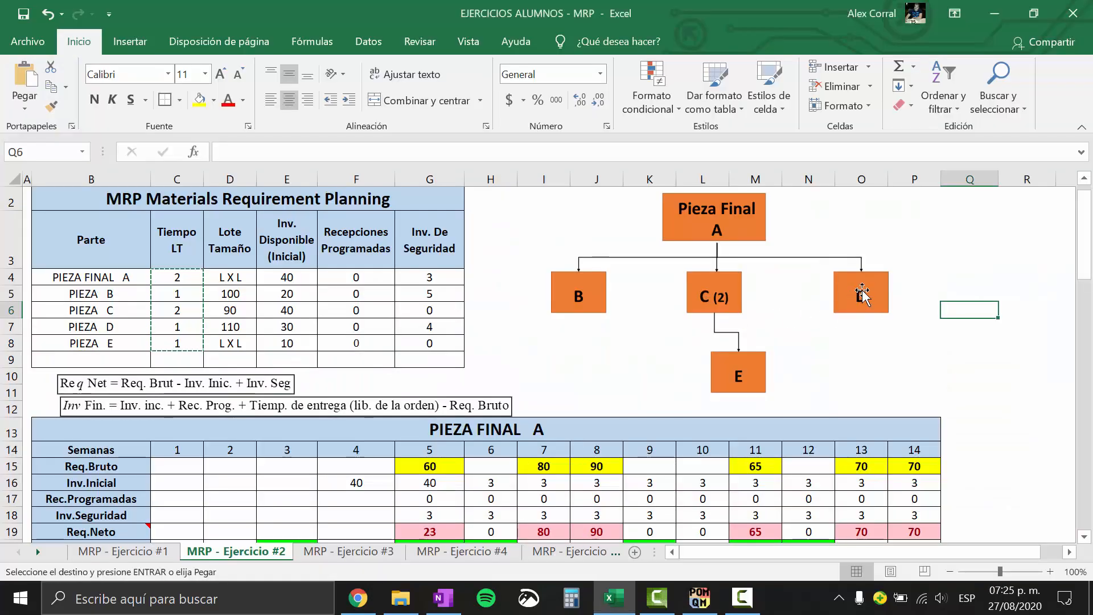
key("alt+Tab")
type("1")
key("Return")
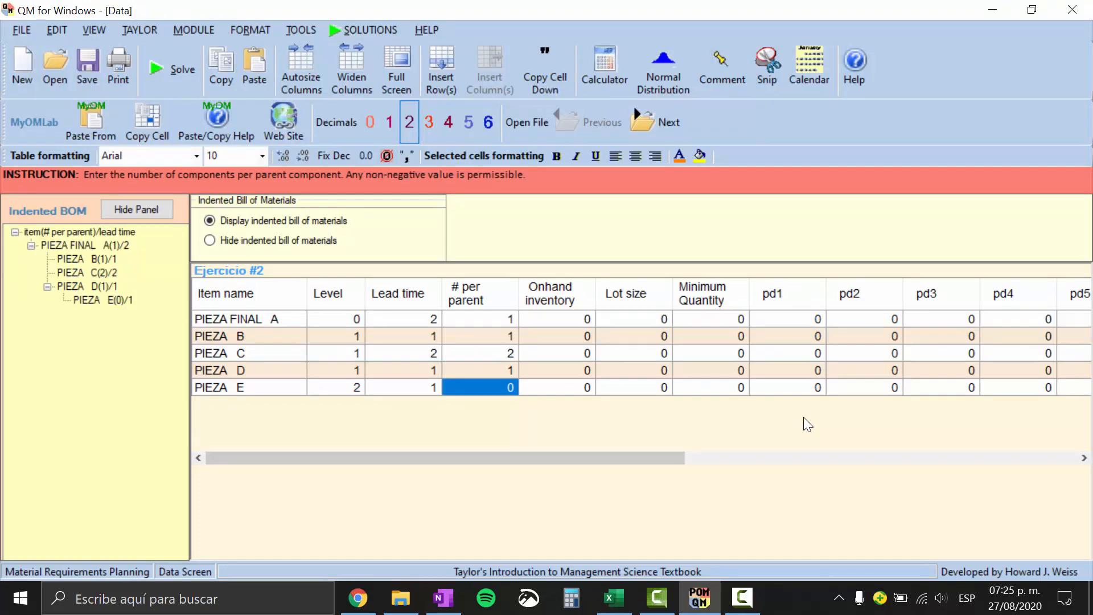
type("1")
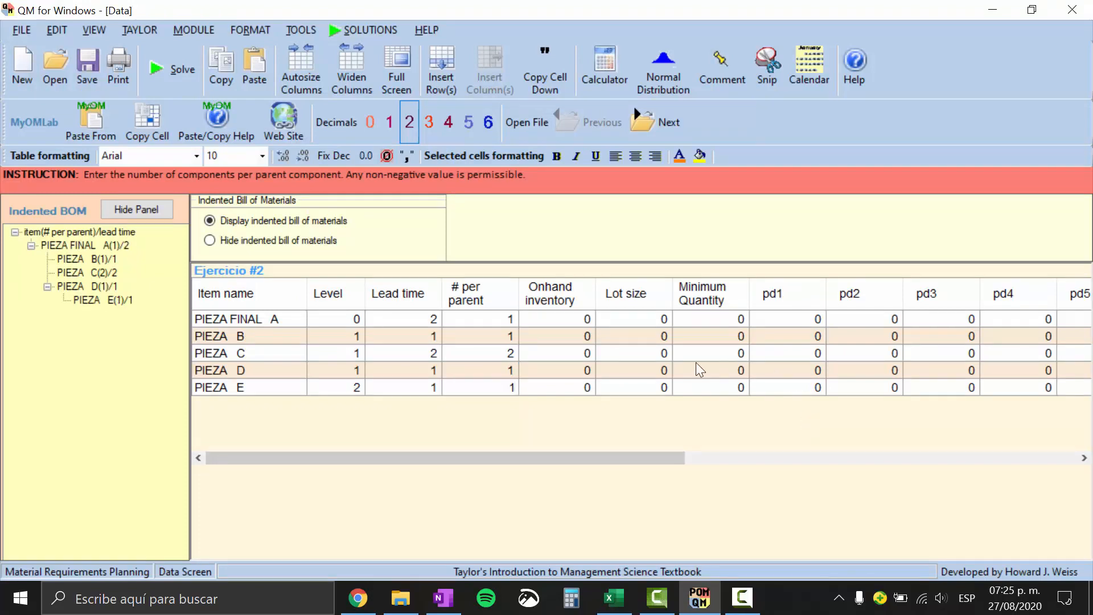
left_click(495, 354)
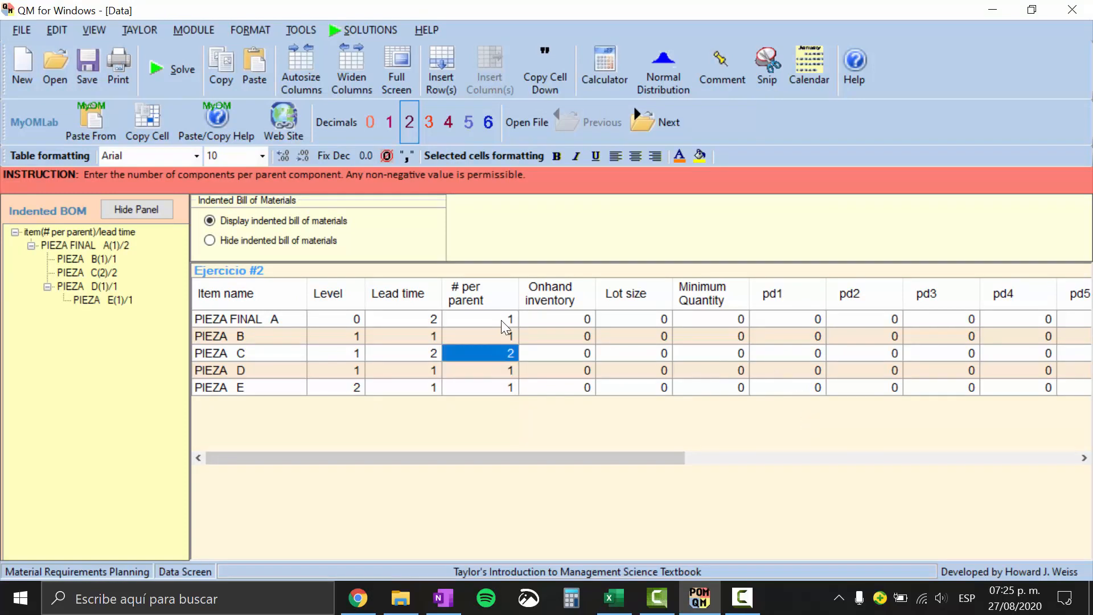
left_click_drag(501, 320, 501, 412)
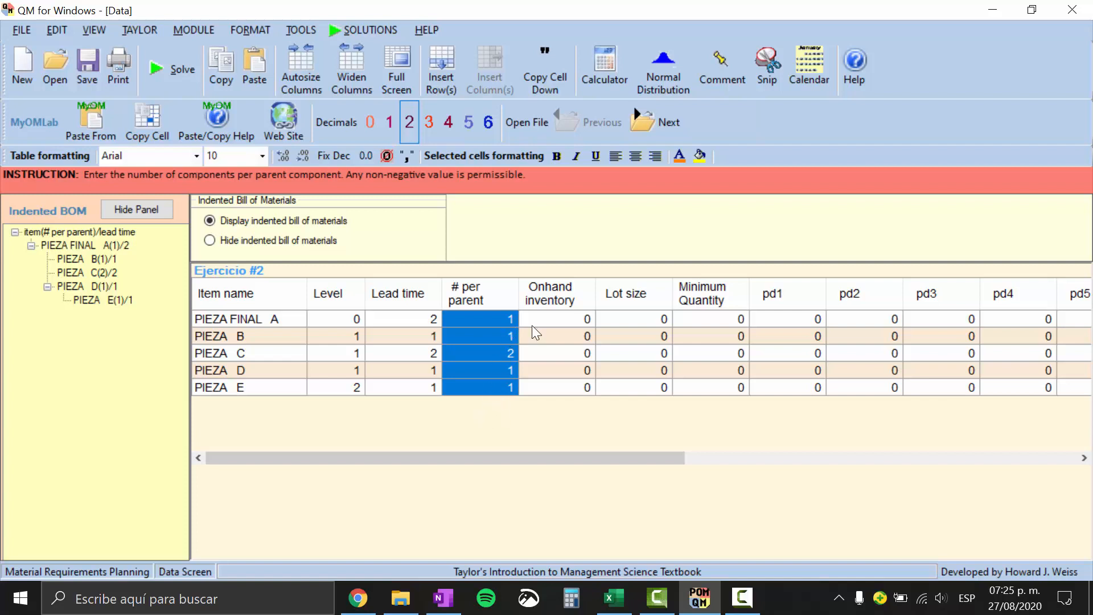
left_click(491, 317)
left_click(516, 353)
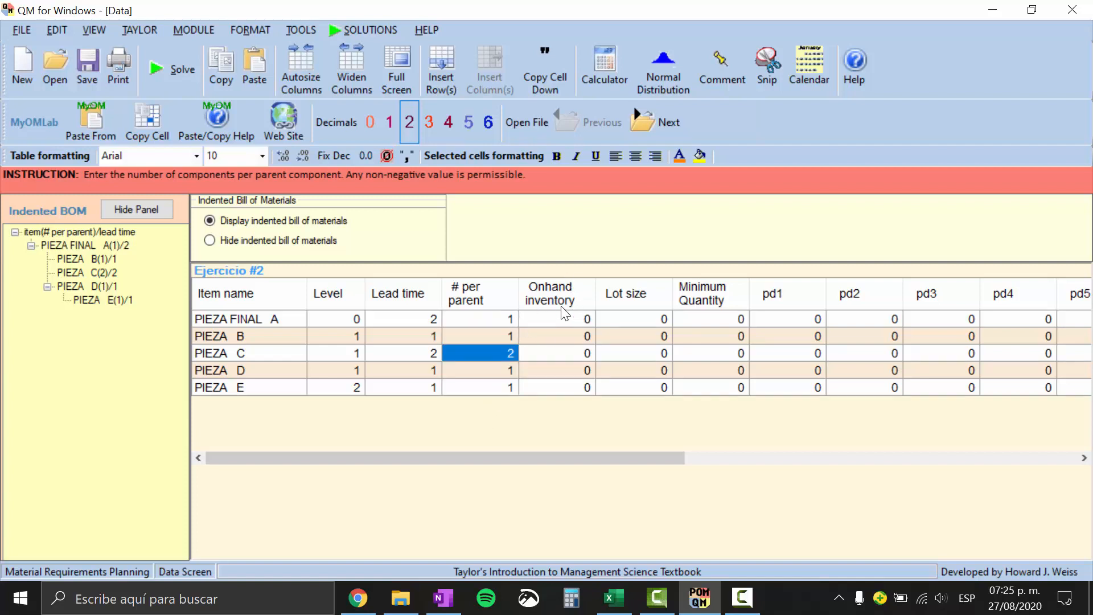
Copy the Inv. Disponible values 40, 20, 40, 30, 10 from Excel into the Onhand inventory column of QM for Windows.
key("alt+Tab")
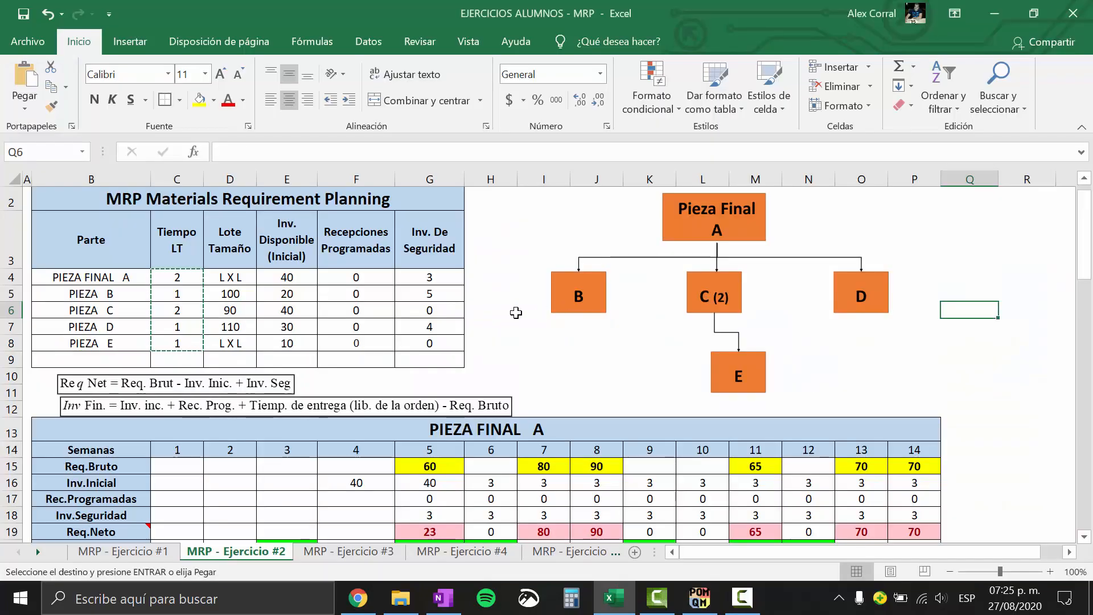
key("Escape")
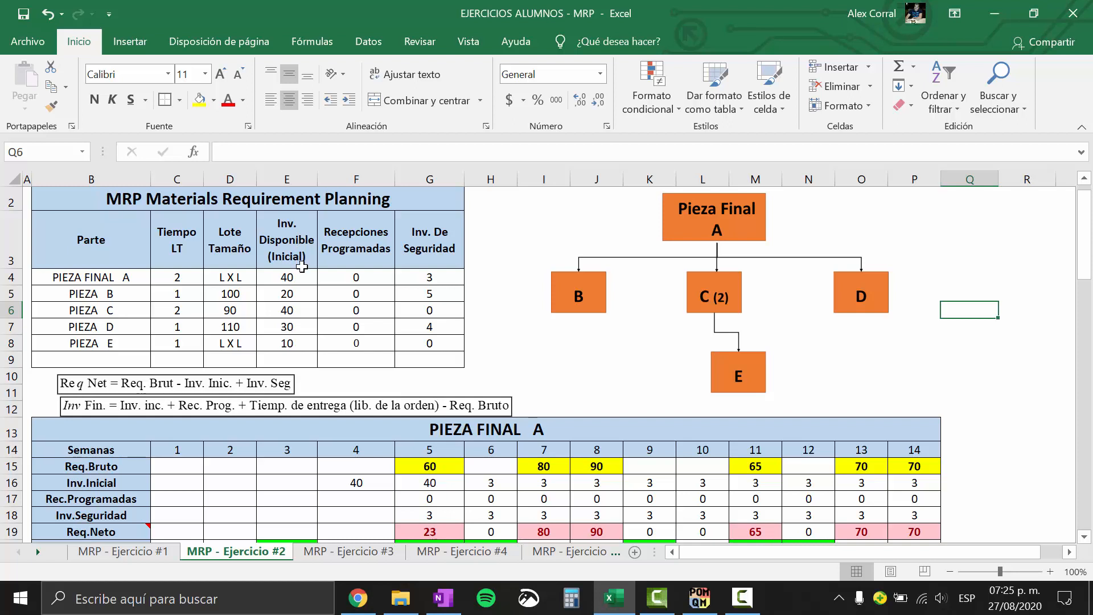
left_click_drag(301, 276, 296, 341)
key("ctrl+c")
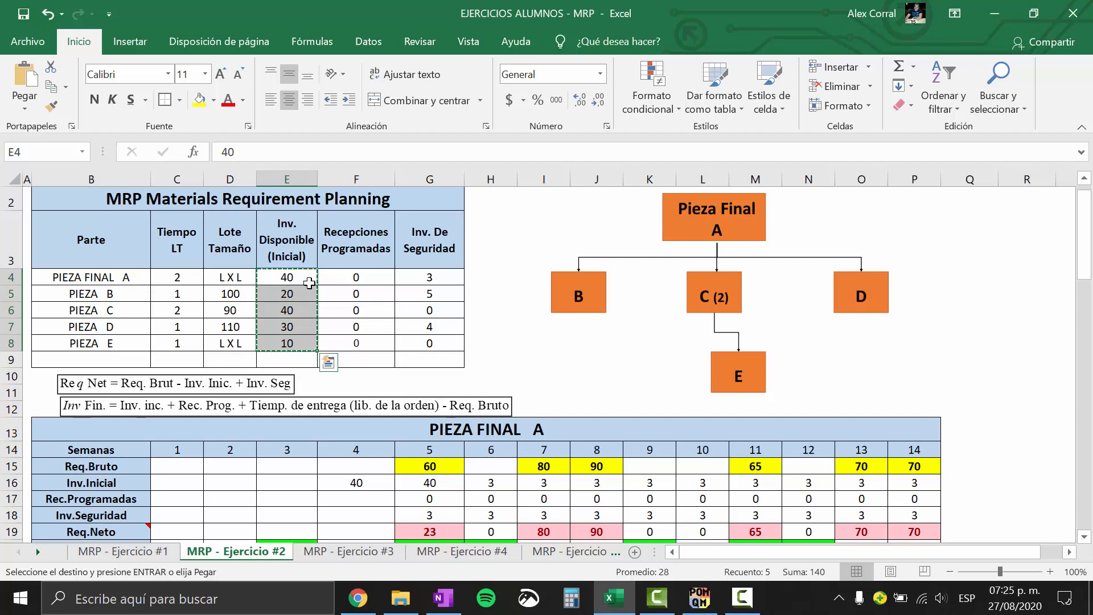
key("alt+Tab")
left_click(577, 323)
key("ctrl+v")
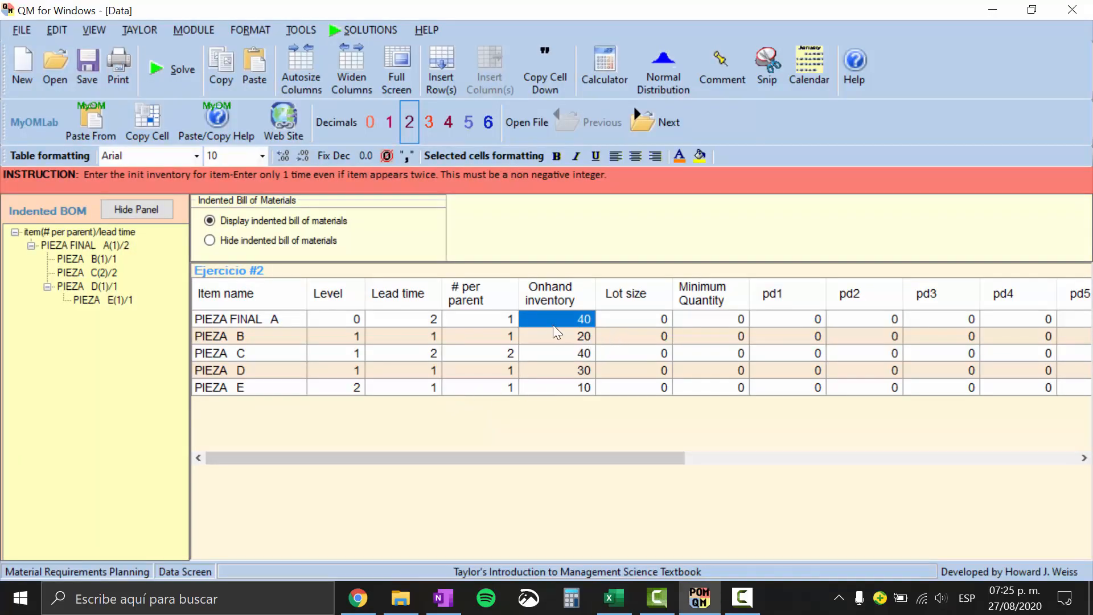
Compare the Lot size column in QM for Windows with the Lote Tamaño column in Excel, examining which parts use L X L.
left_click(638, 314)
key("alt+Tab")
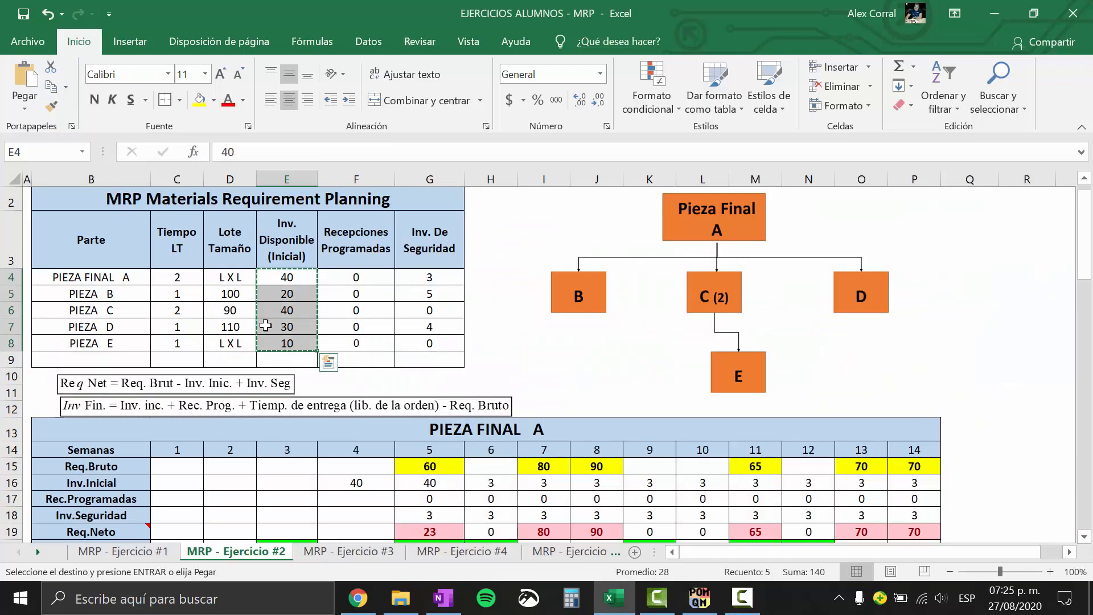
key("alt+Tab")
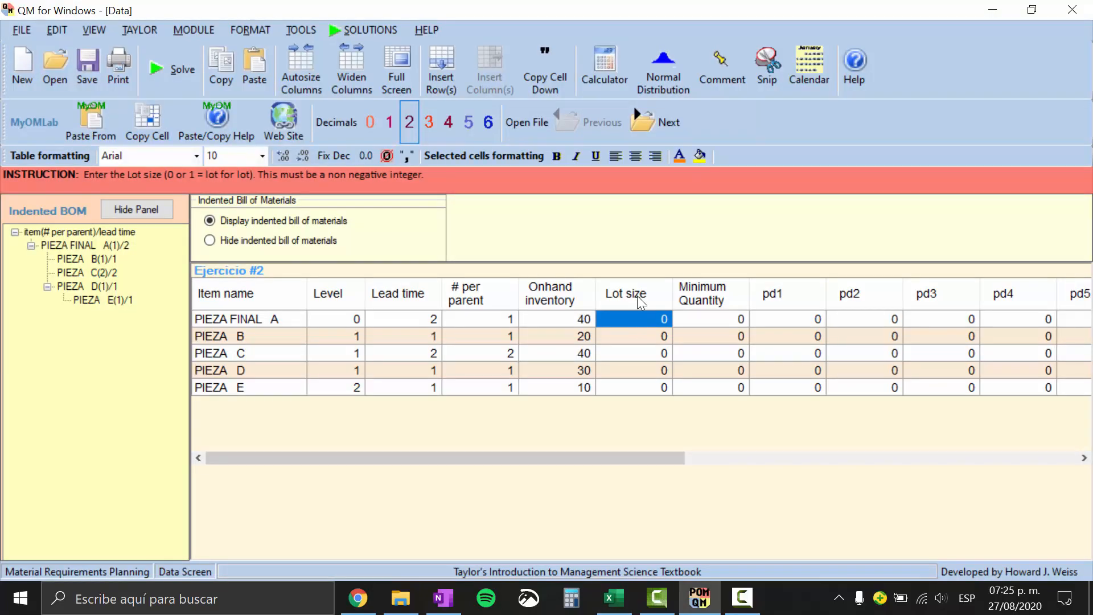
key("alt+Tab")
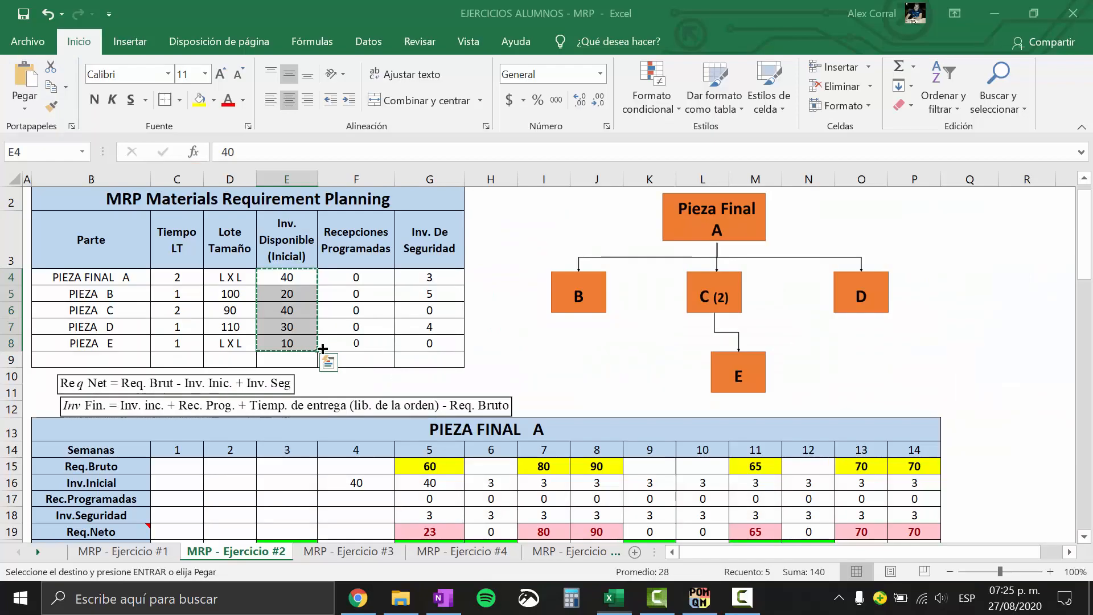
left_click(244, 278)
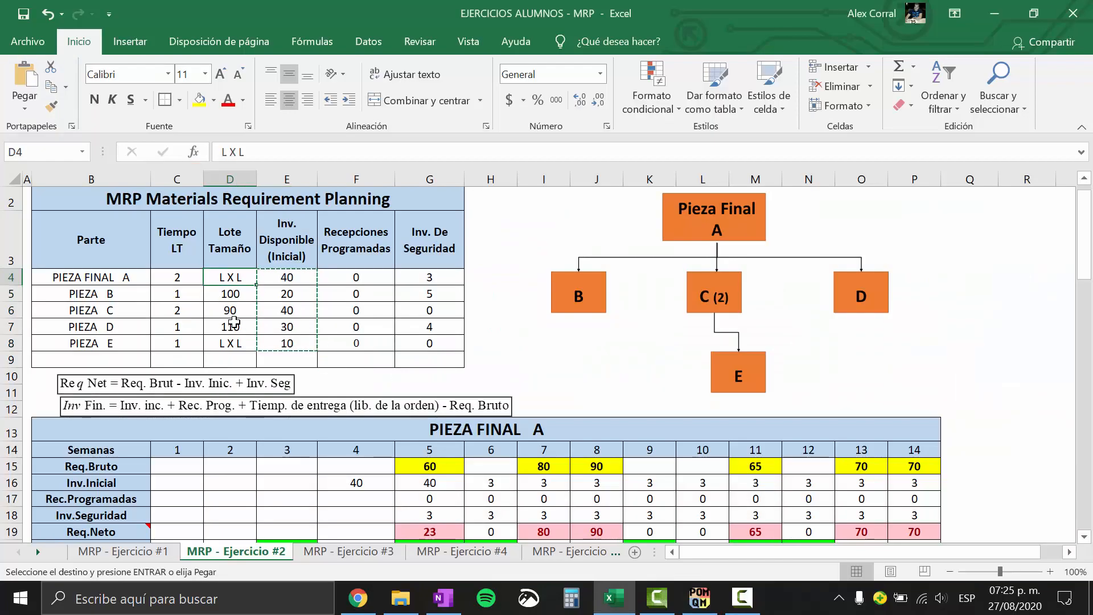
left_click(239, 325)
left_click(247, 279)
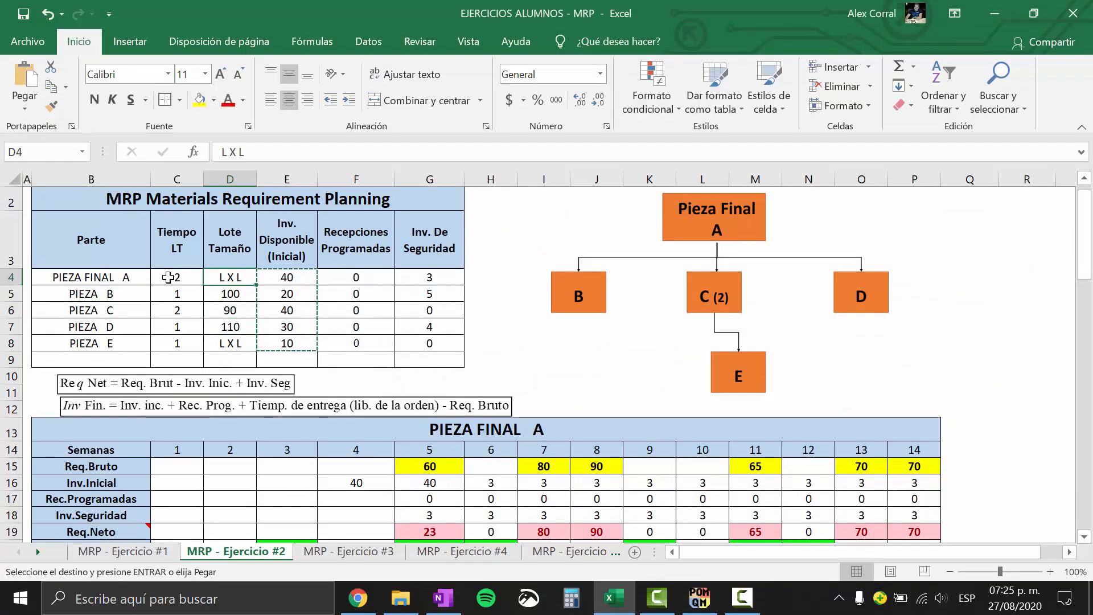
left_click(137, 277)
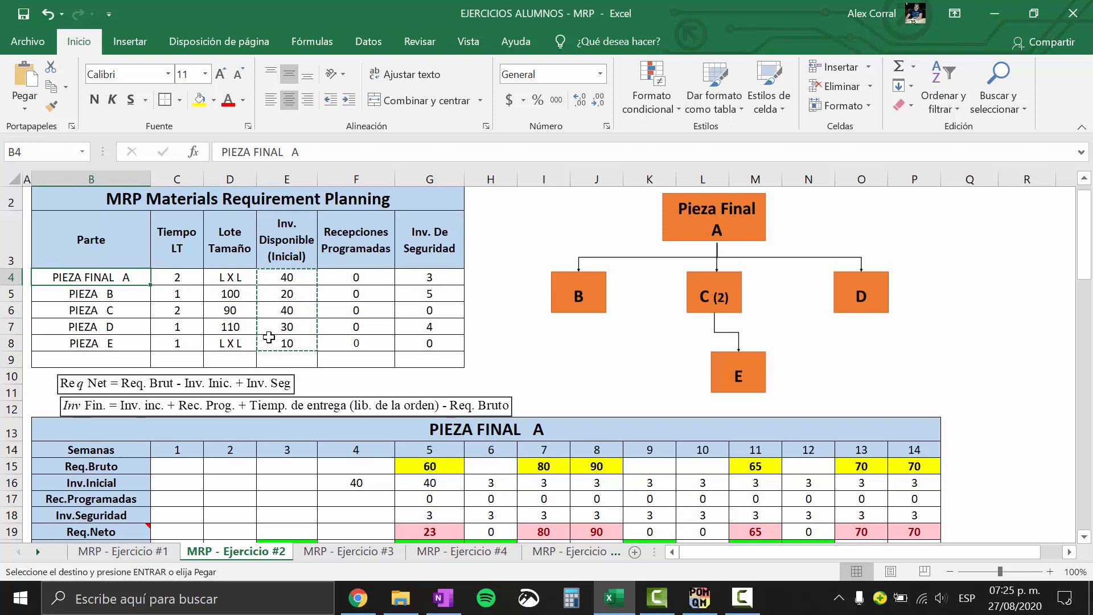
left_click(236, 345)
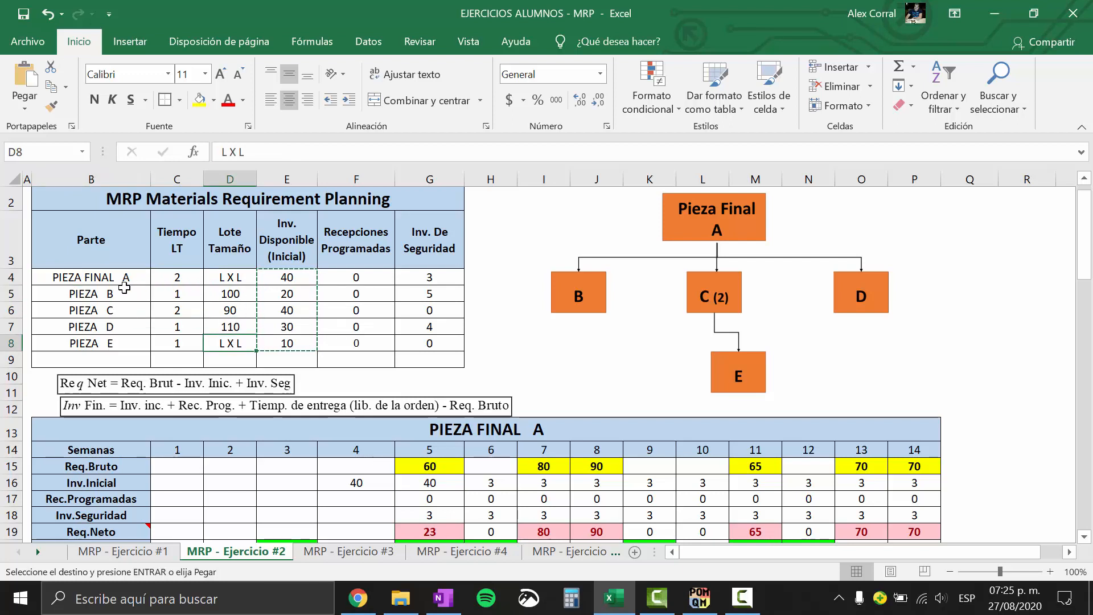
Copy the Lote Tamaño values 100, 90, 110 from Excel into the Lot size cells of PIEZA B, C and D in QM for Windows.
left_click_drag(12, 294, 17, 330)
left_click_drag(243, 295, 240, 328)
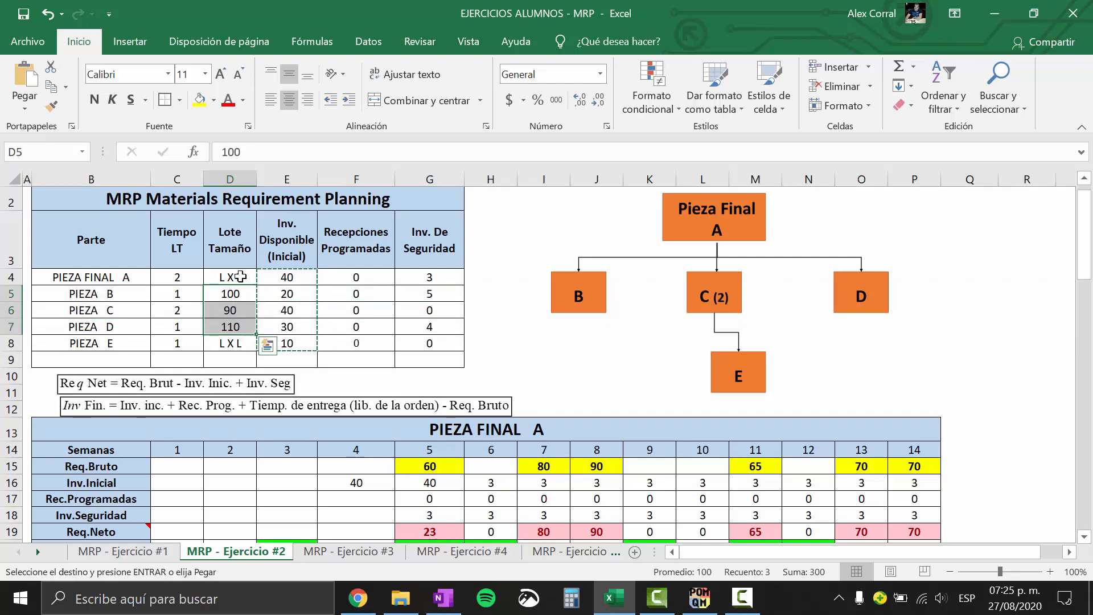
left_click_drag(240, 276, 240, 327)
left_click(239, 299)
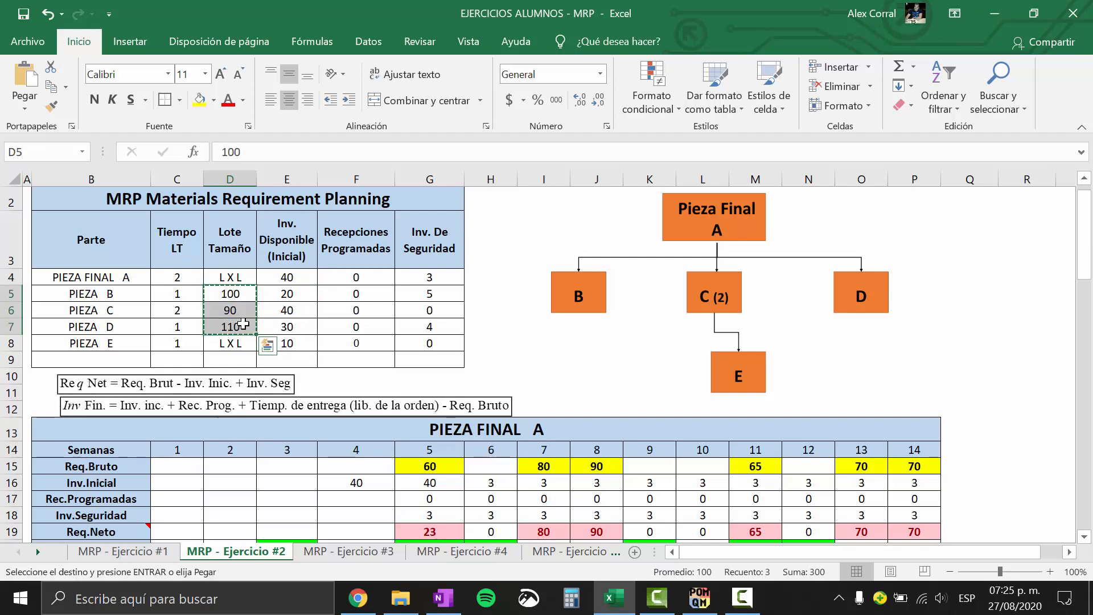
key("ctrl+c")
key("alt+Tab")
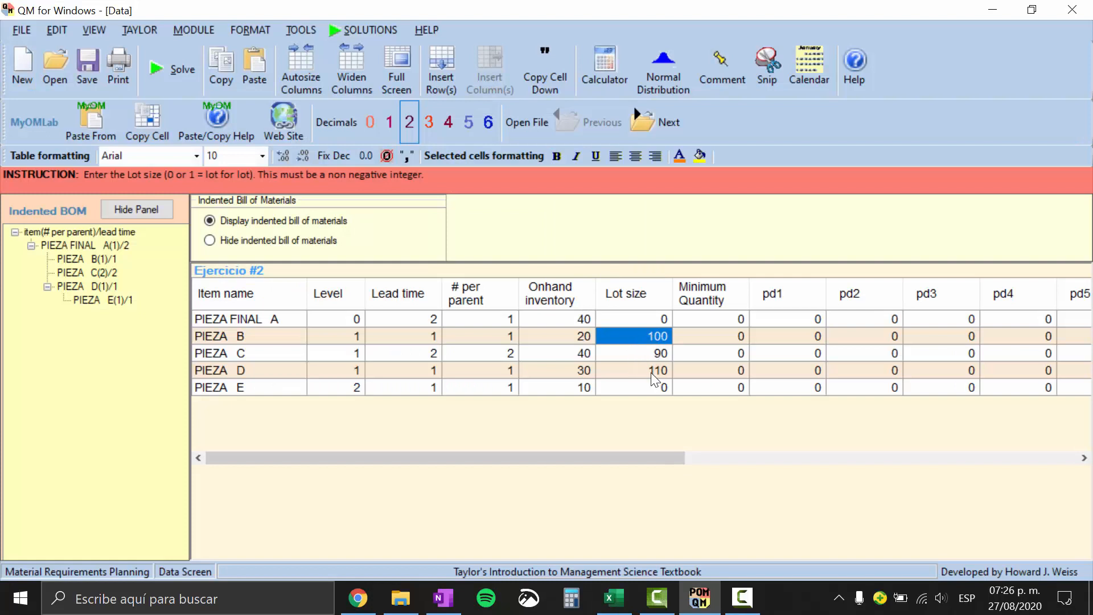
Set the lot size of PIEZA FINAL A and PIEZA E to 1 for lot-for-lot ordering.
left_click(654, 318)
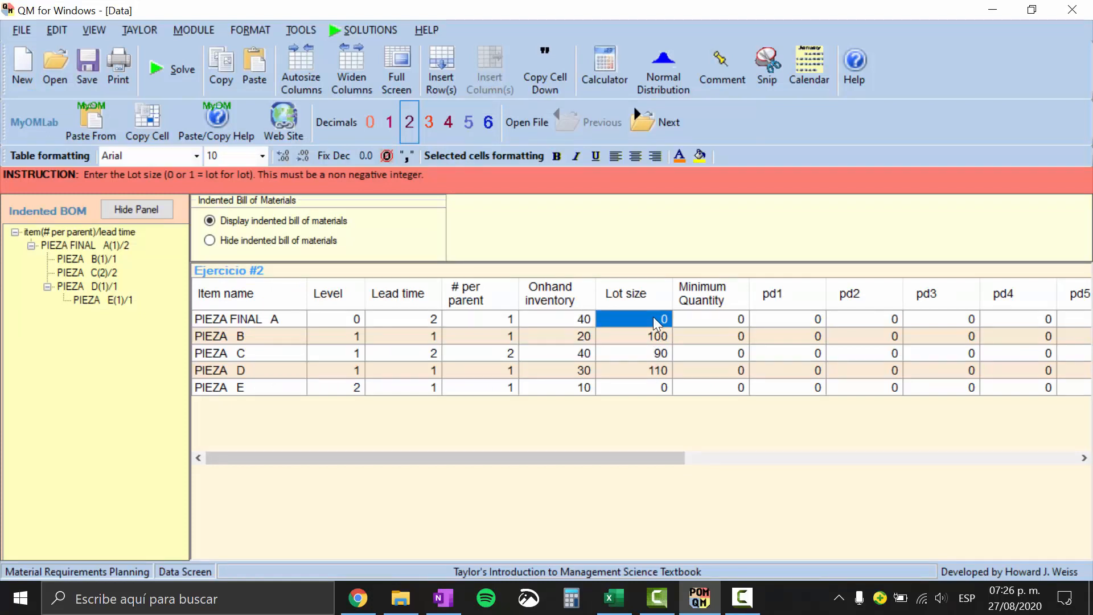
type("1")
left_click(653, 380)
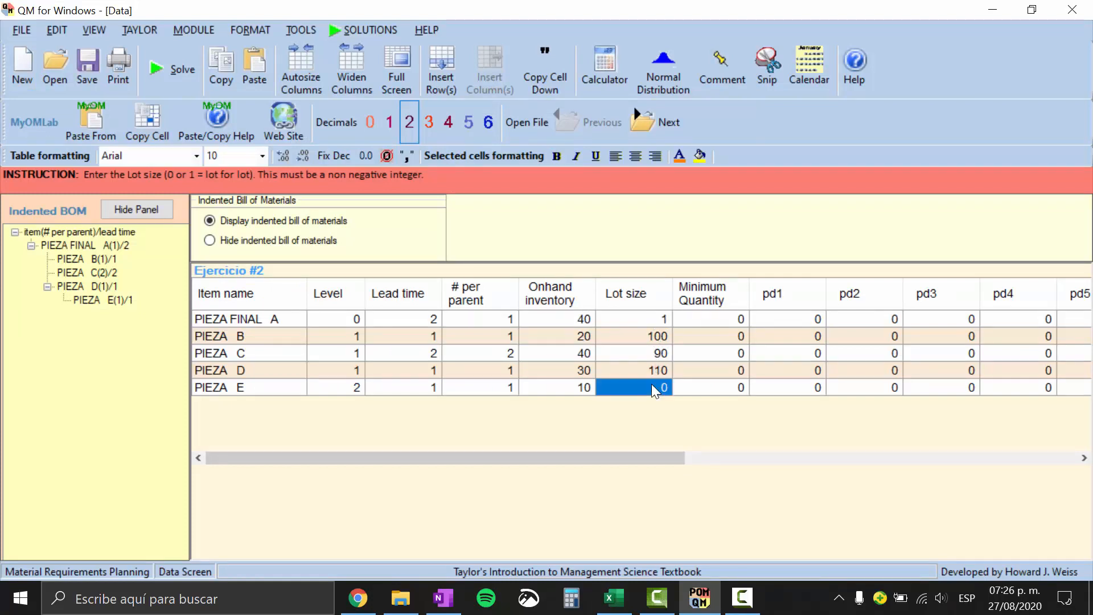
type("1")
left_click(659, 352)
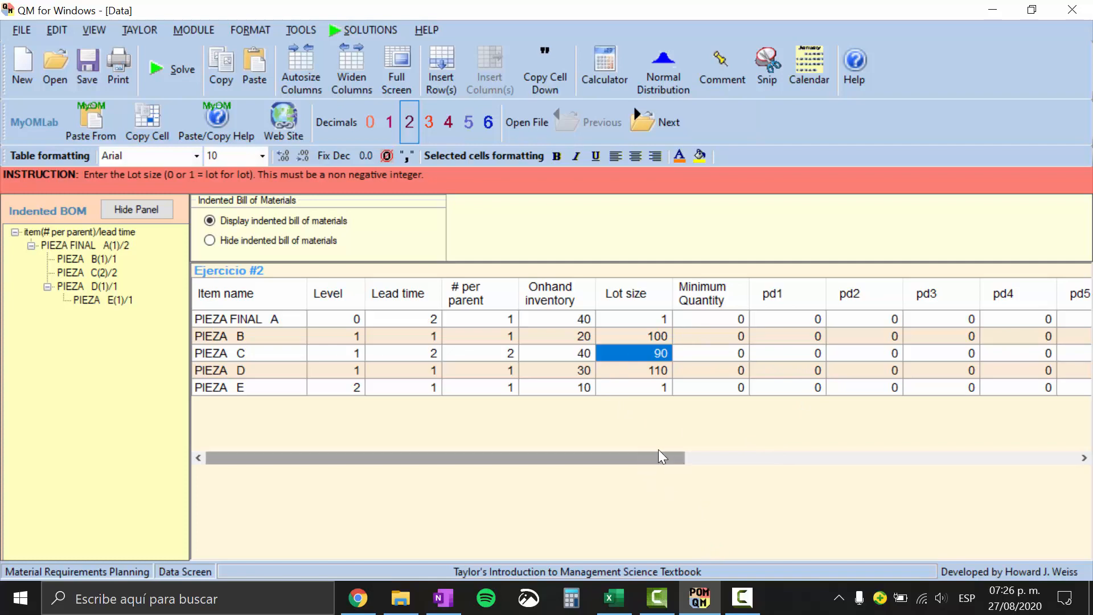
Examine the Req.Bruto row of PIEZA FINAL A in Excel to see which weeks carry a demand.
left_click_drag(648, 453, 832, 451)
key("alt+Tab")
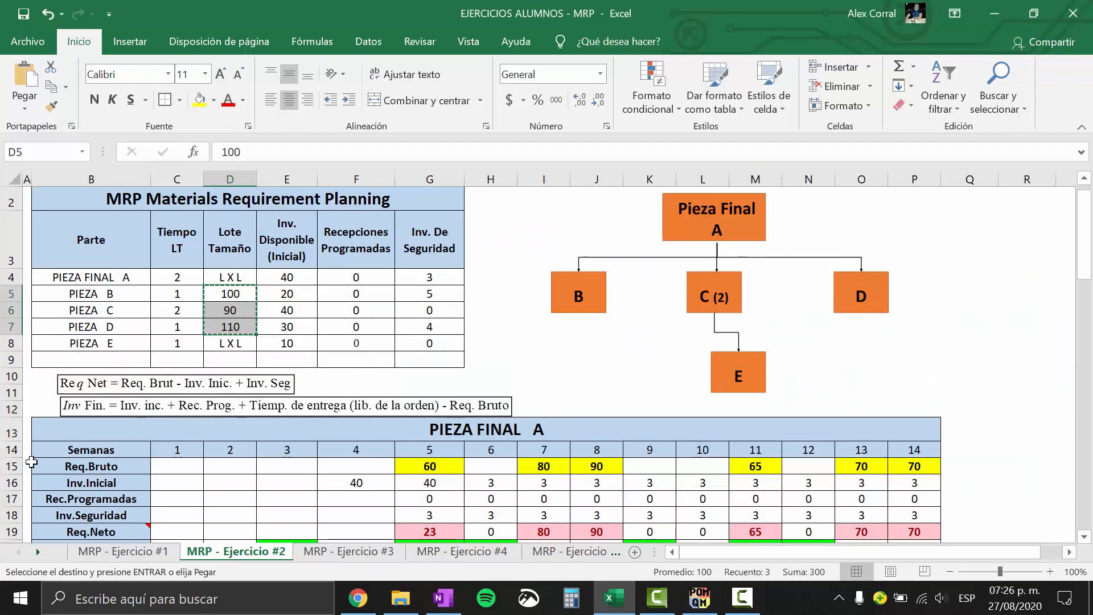
left_click(12, 465)
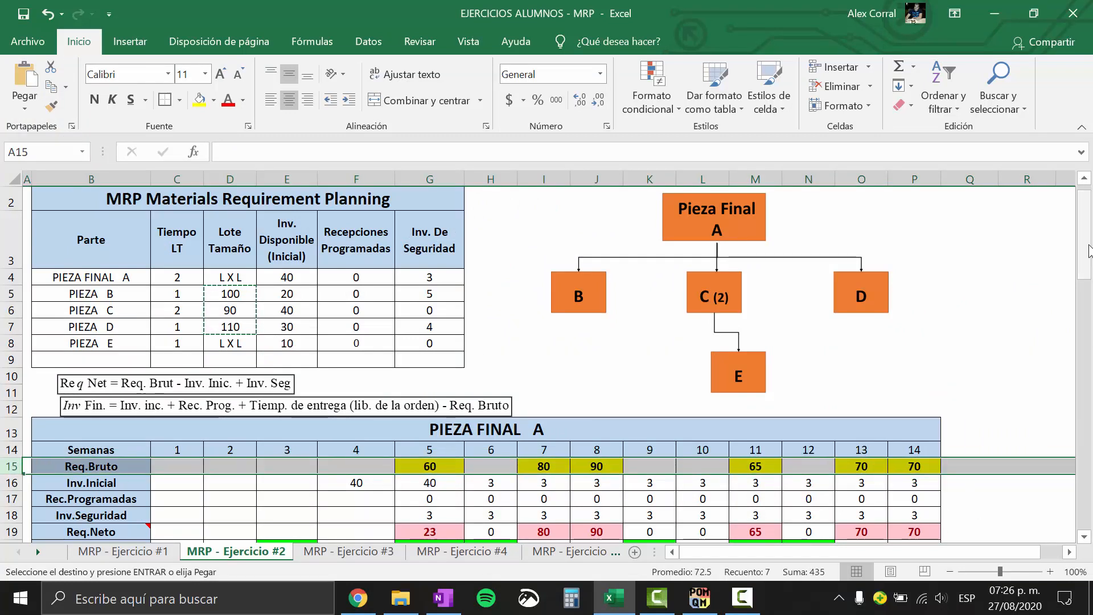
left_click_drag(1088, 250, 1088, 270)
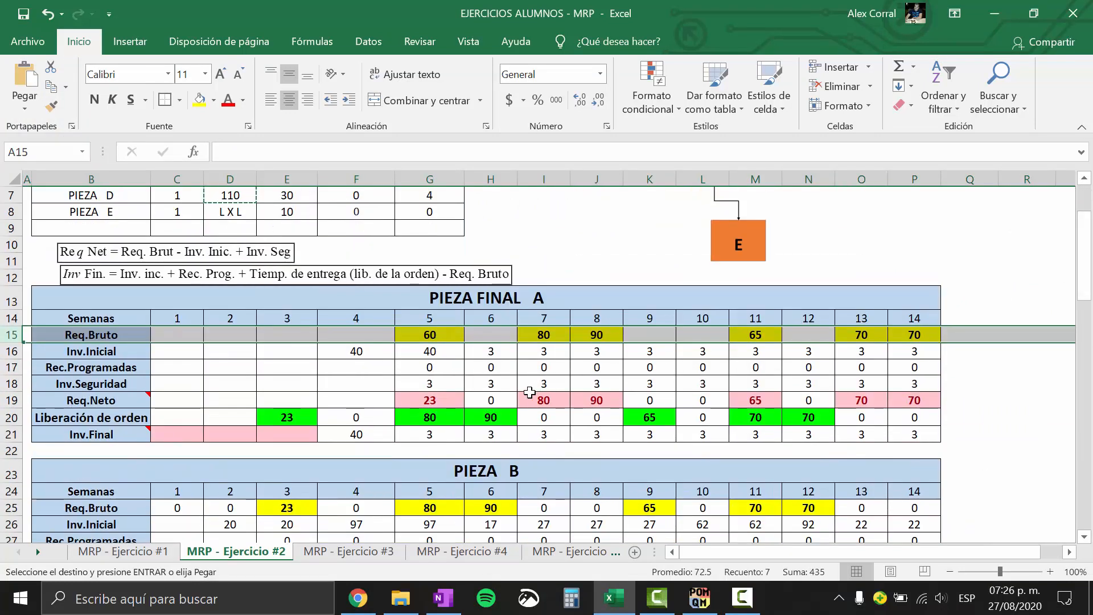
left_click(434, 400)
left_click(430, 334)
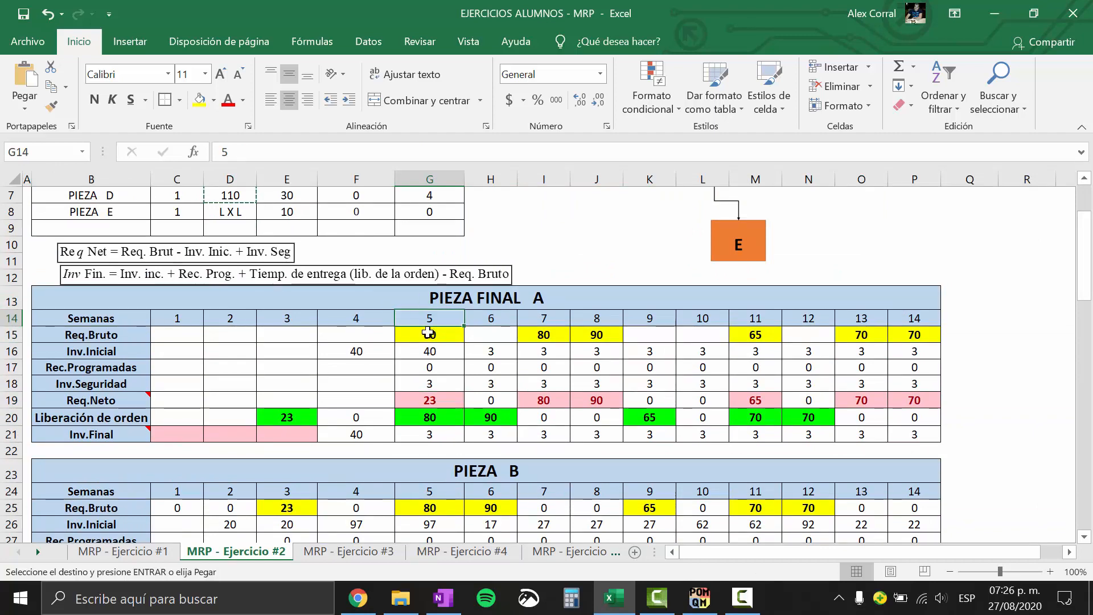
left_click(558, 321)
left_click(551, 335)
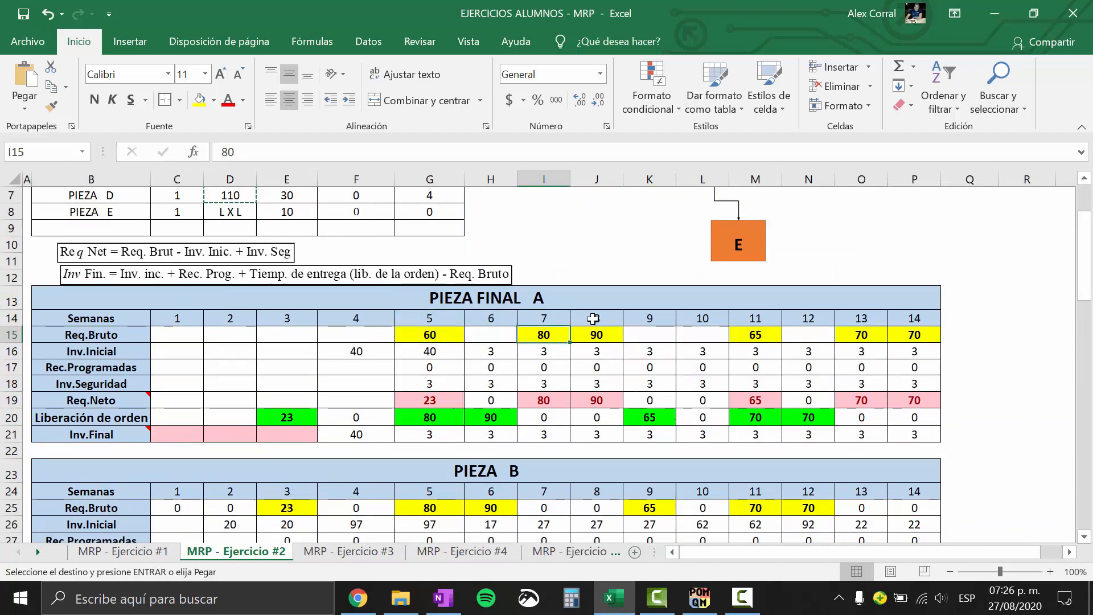
left_click(592, 333)
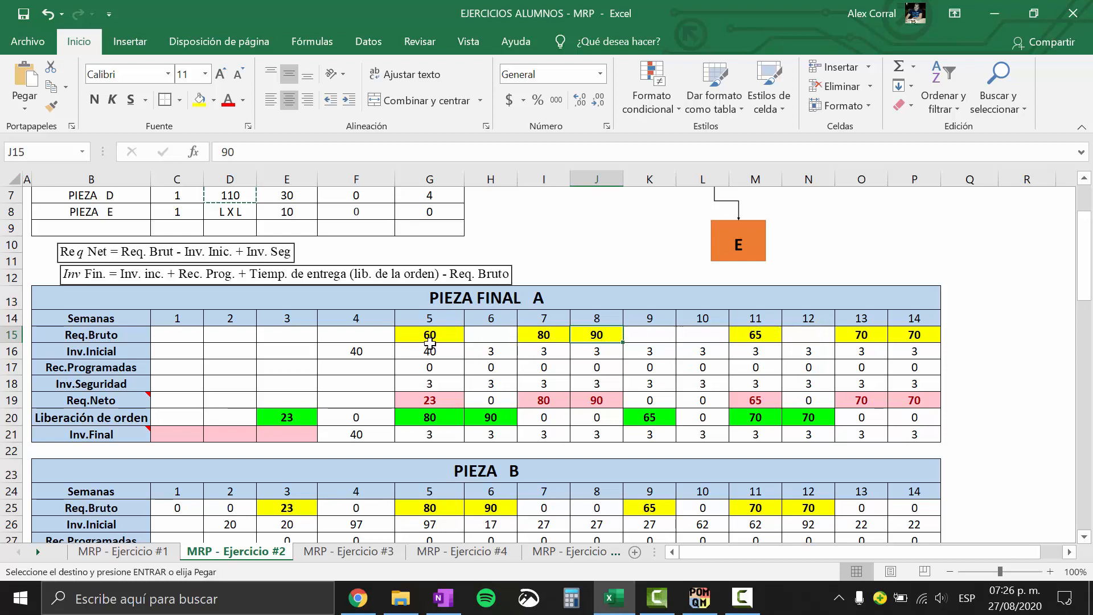
Copy the week 5 to 14 Req.Bruto values of PIEZA FINAL A from Excel into its pd5 to pd14 cells in QM for Windows.
left_click_drag(430, 334, 911, 334)
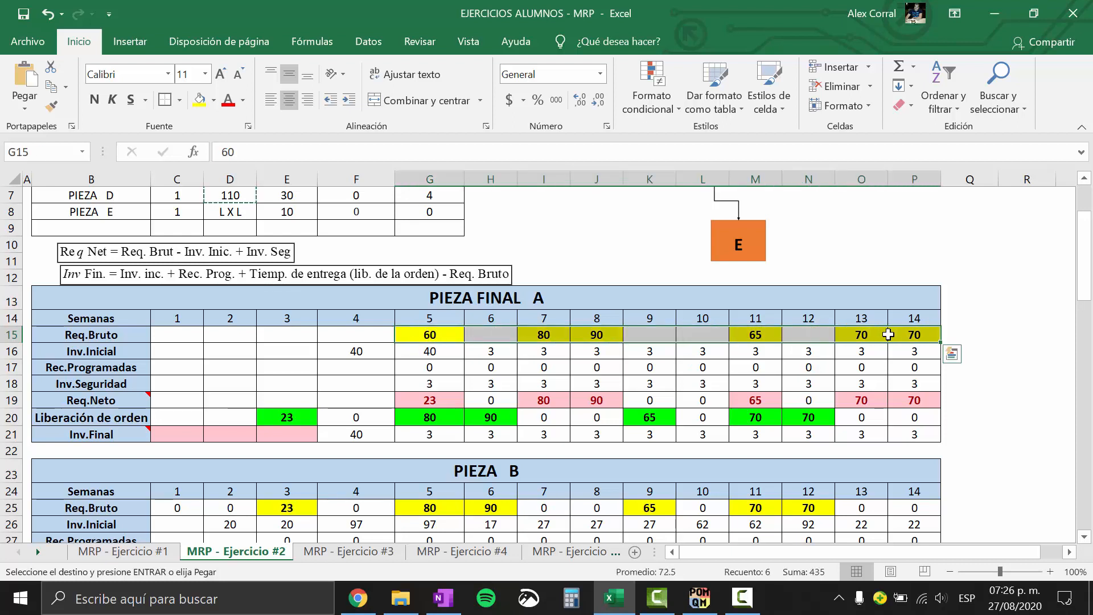
key("ctrl+c")
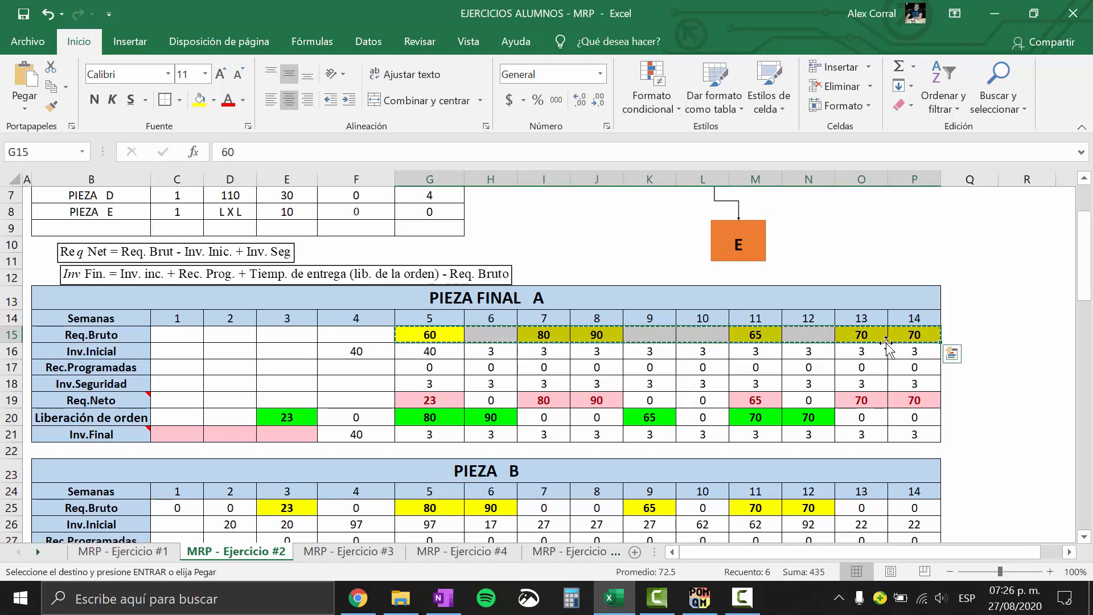
key("alt+Tab")
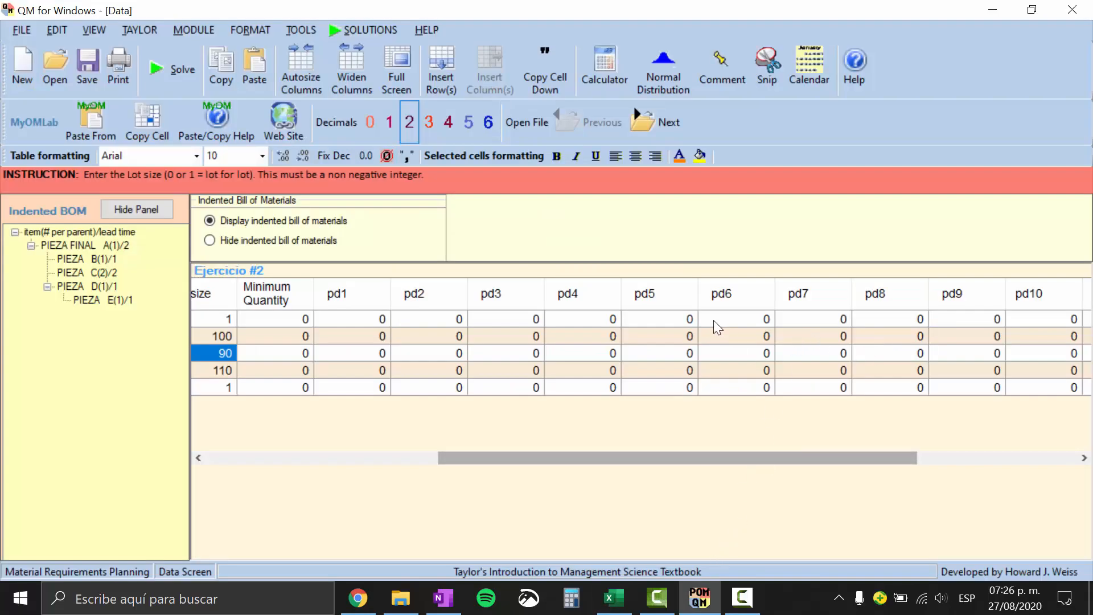
left_click(696, 322)
key("alt+Tab")
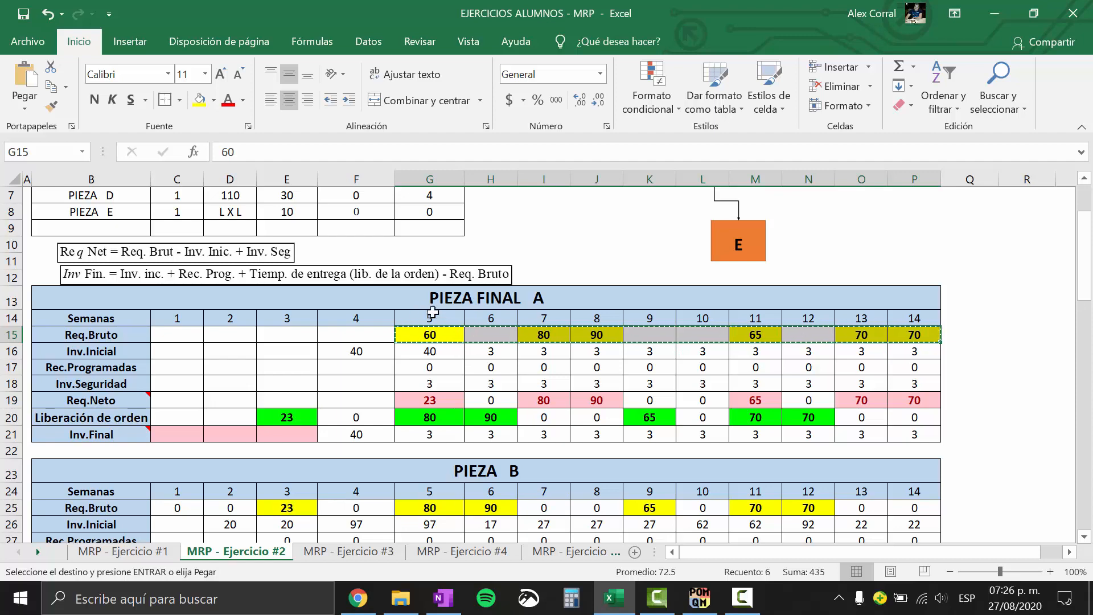
key("alt+Tab")
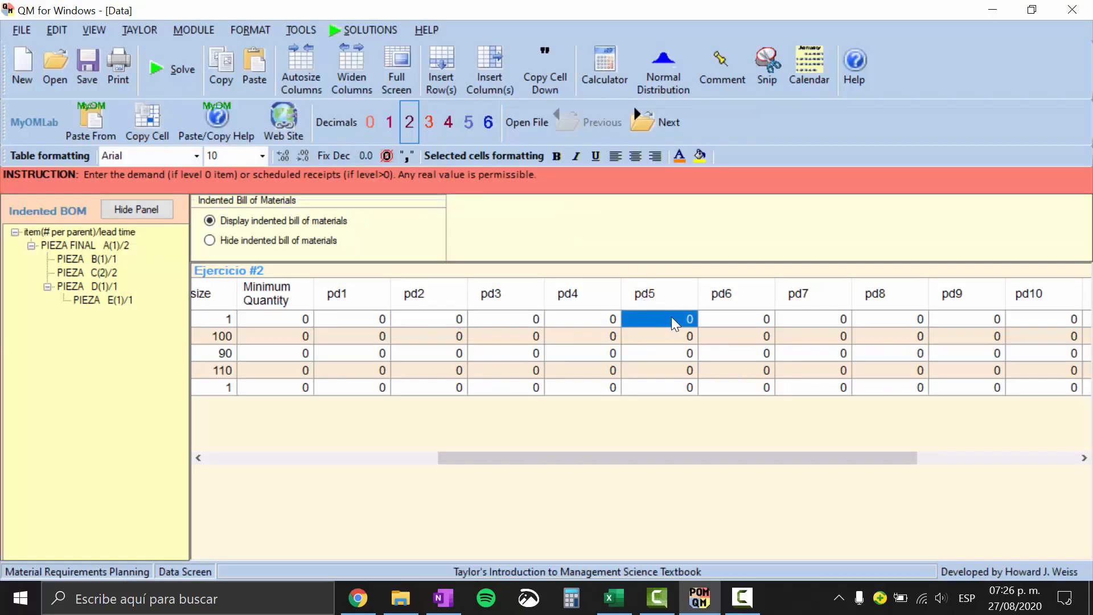
key("ctrl+v")
left_click_drag(719, 458, 920, 463)
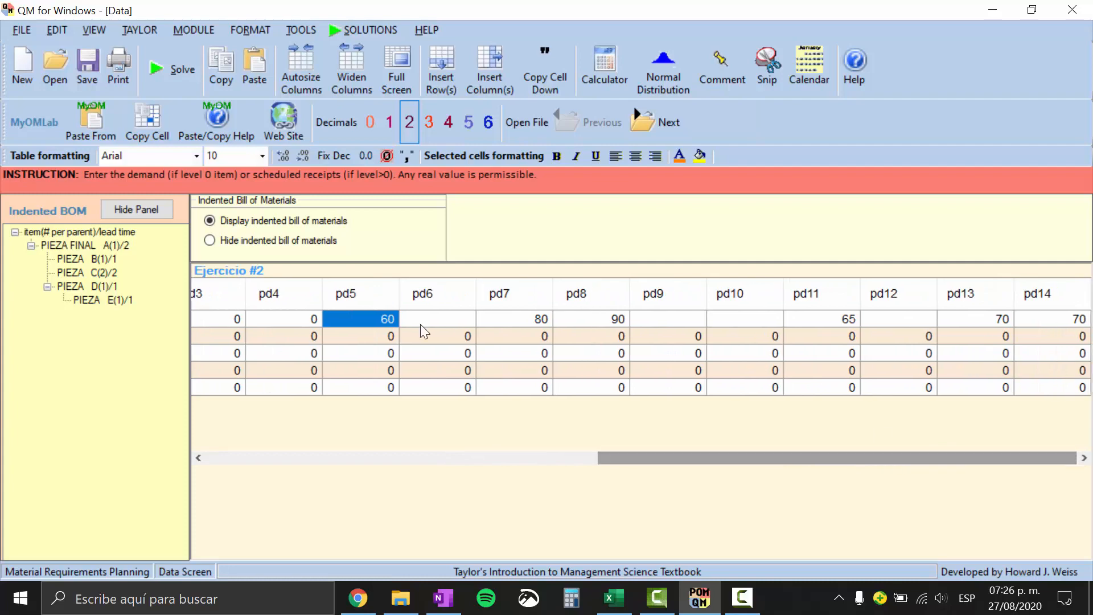
Compare the pd5 to pd14 demand of PIEZA FINAL A in QM for Windows with the Req.Bruto row in Excel, week by week.
left_click(408, 387)
left_click(371, 319)
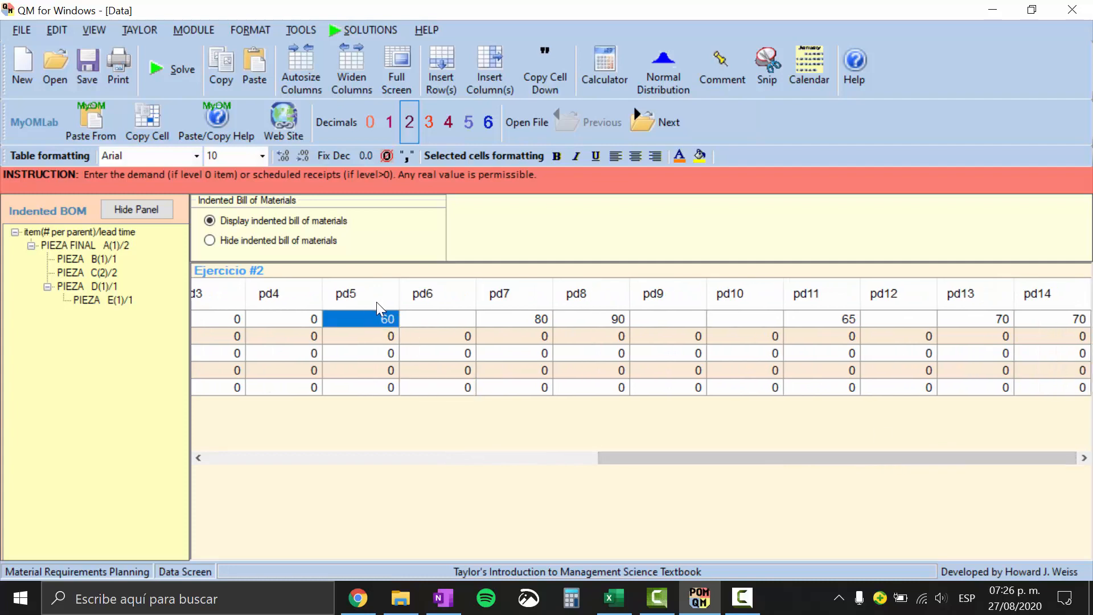
key("alt+Tab")
left_click(441, 337)
left_click(548, 337)
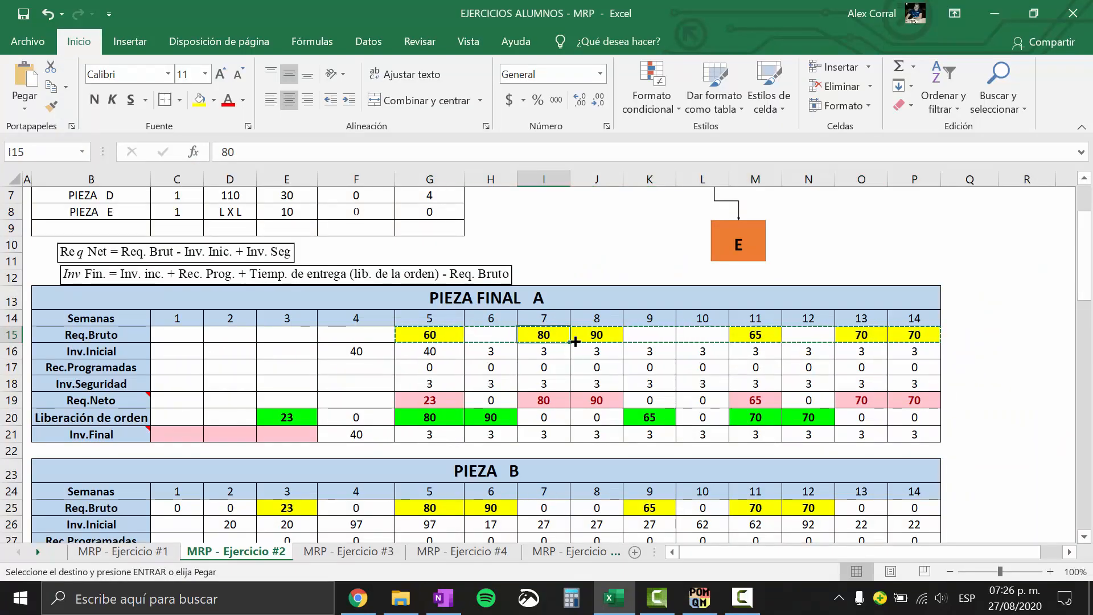
key("alt+Tab")
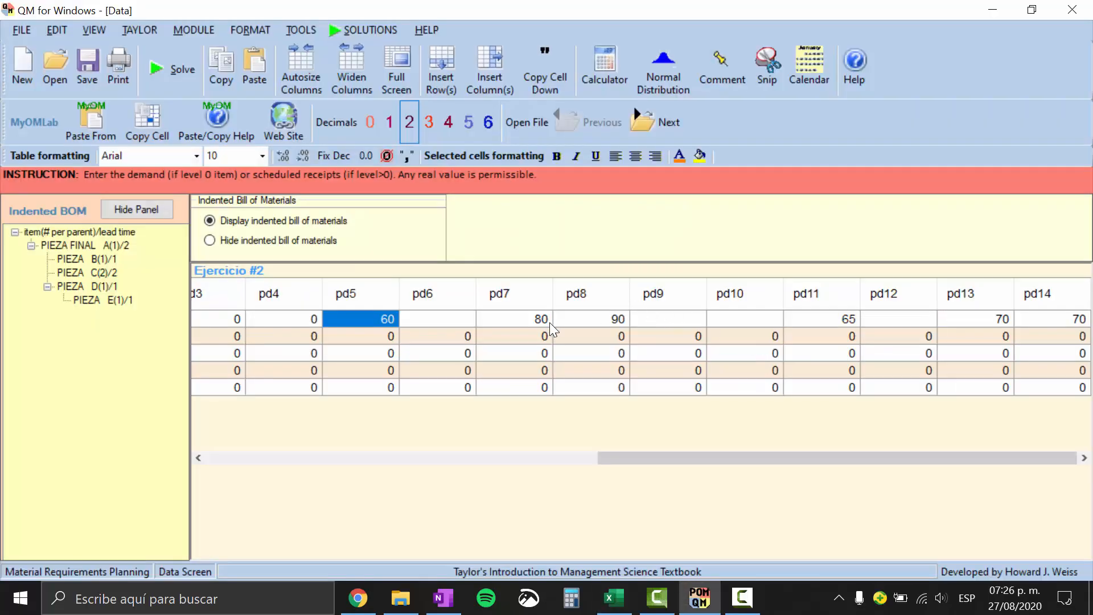
left_click(532, 321)
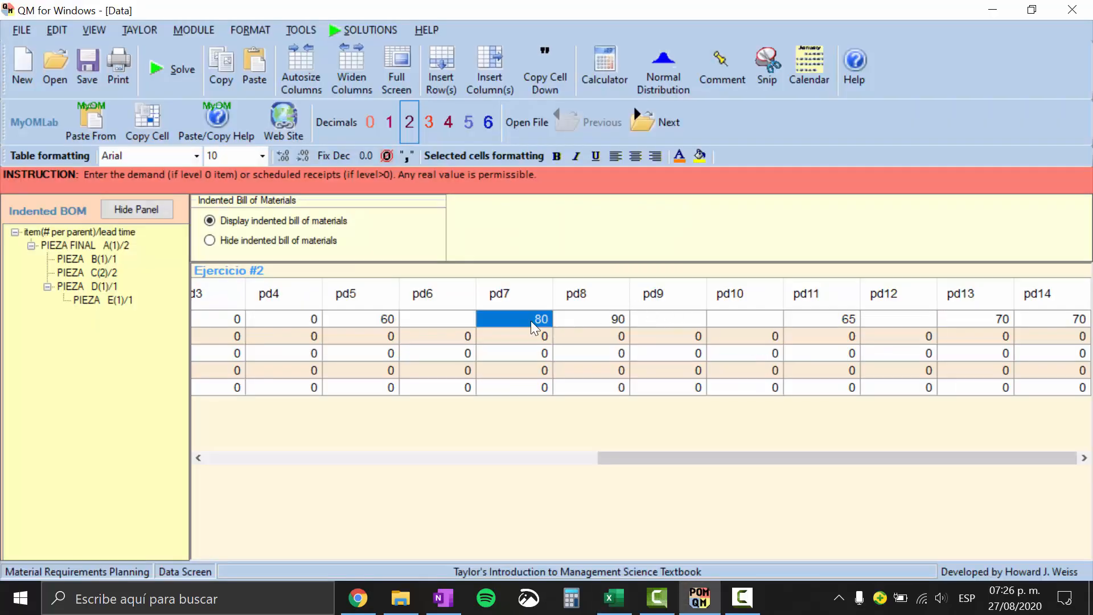
left_click(596, 322)
key("alt+Tab")
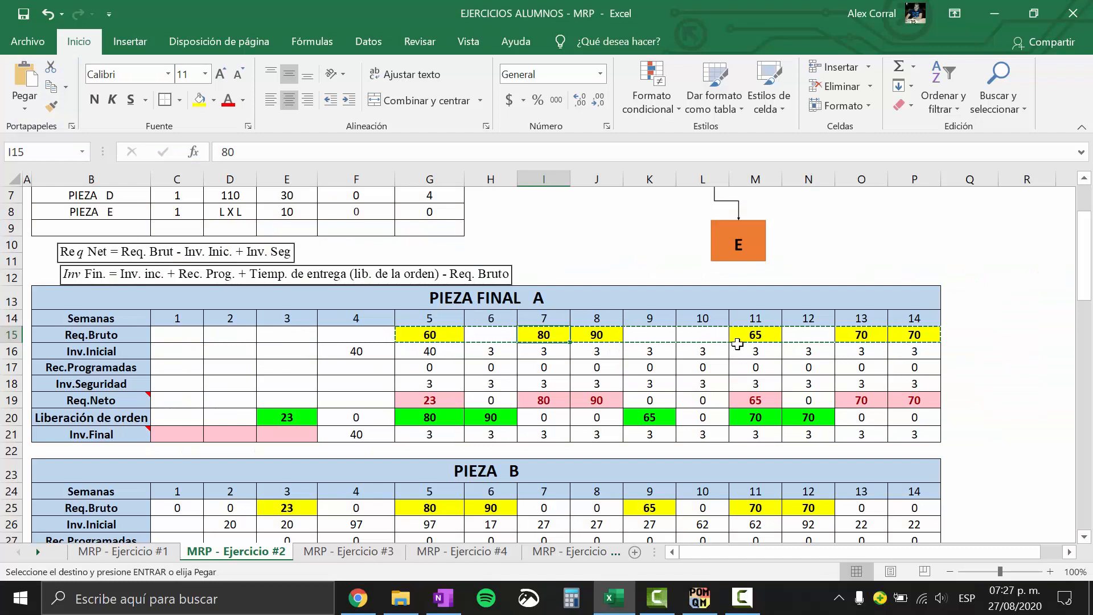
key("alt+Tab")
left_click(825, 321)
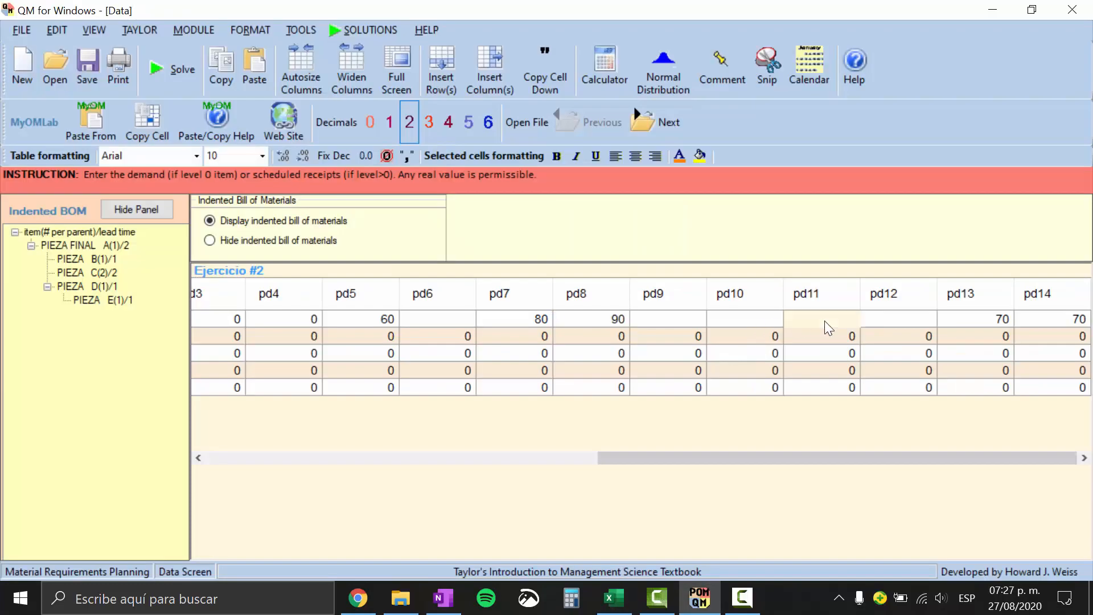
key("alt+Tab")
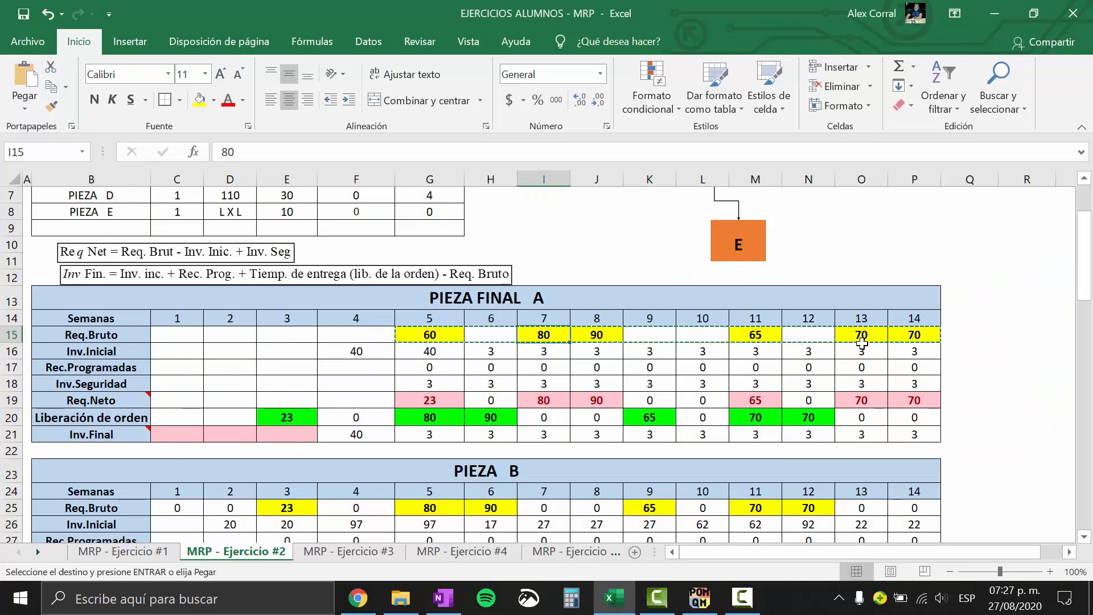
key("alt+Tab")
left_click(1062, 315)
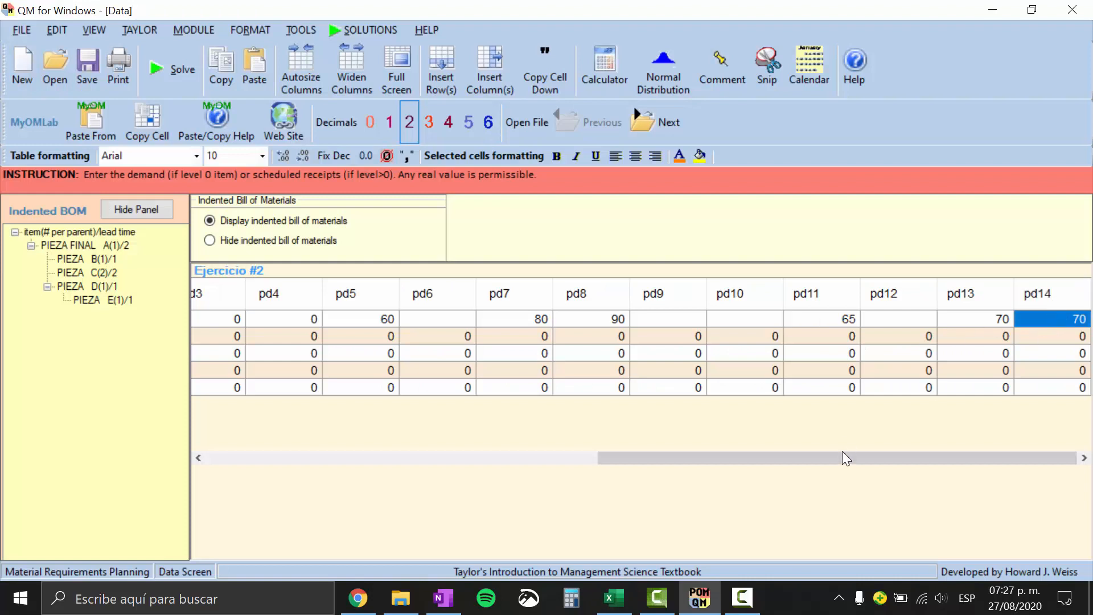
Solve Ejercicio #2 and display the Material Requirements Planning results.
left_click_drag(777, 452, 425, 451)
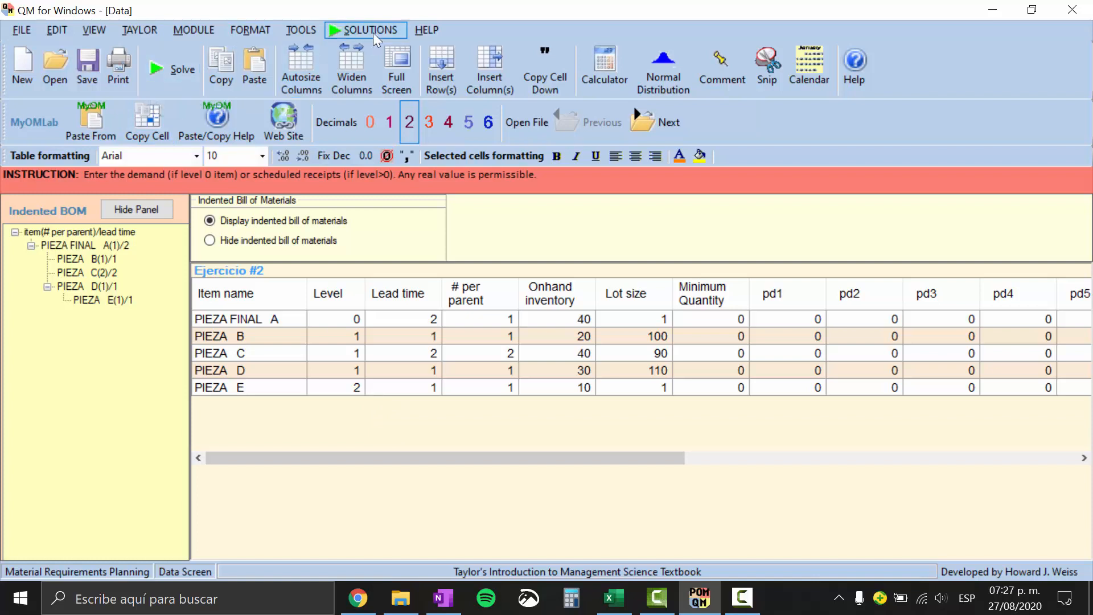
left_click(181, 67)
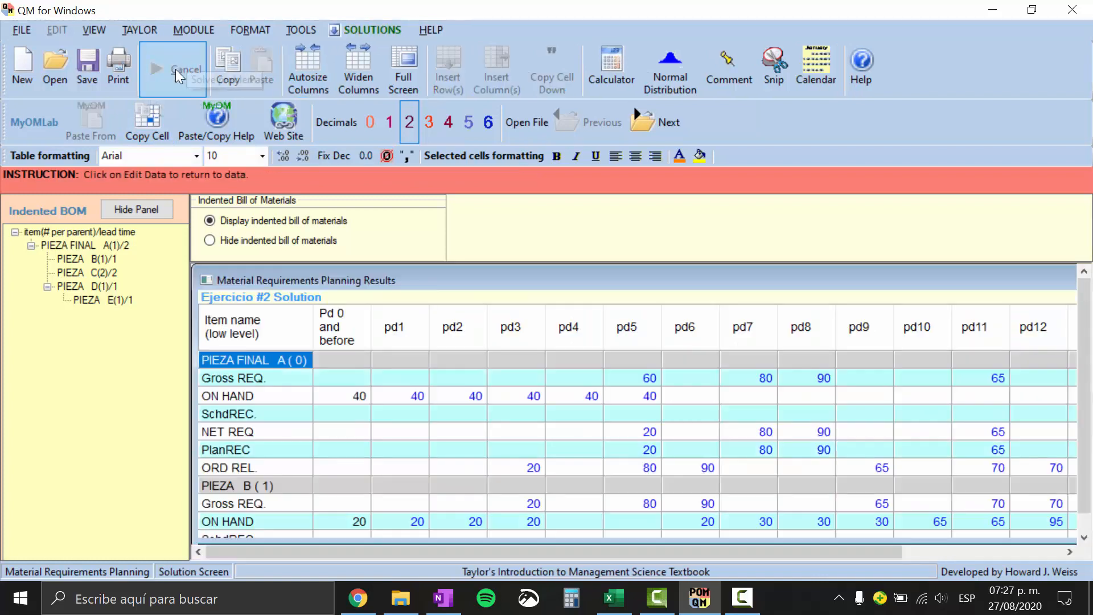
left_click(370, 30)
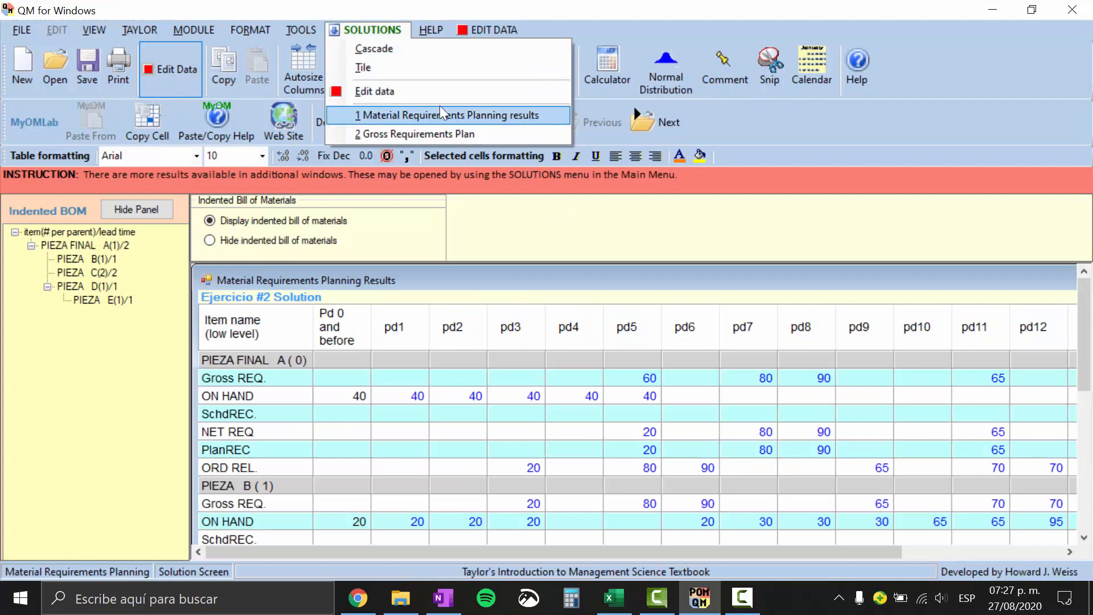
left_click(414, 121)
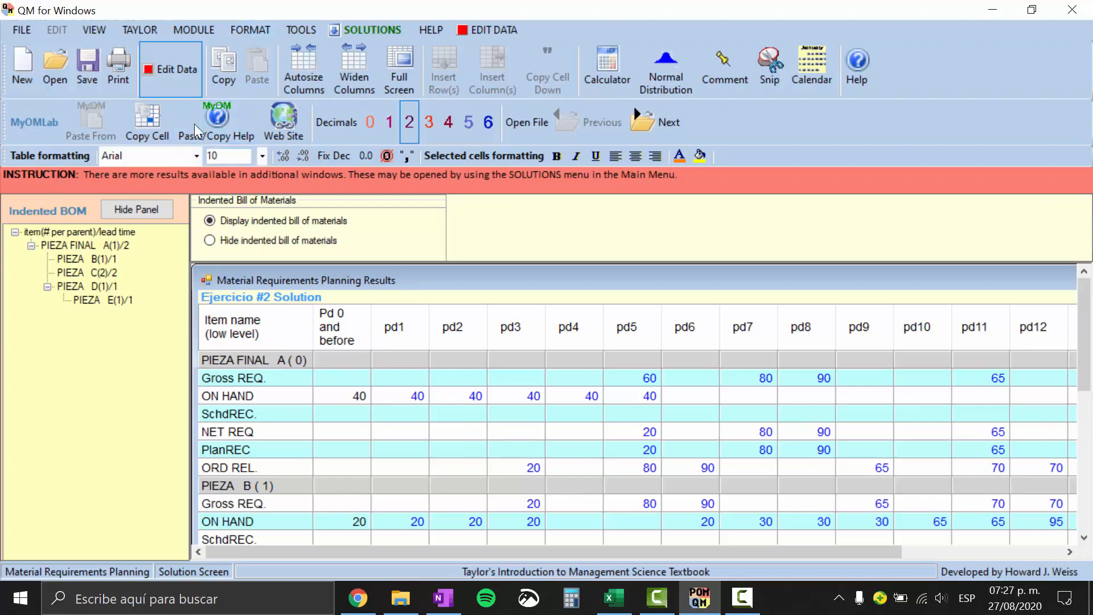
Export the solved problem as an Excel file with the option Convert file and show in Excel, and maximize the resulting workbook.
left_click(21, 33)
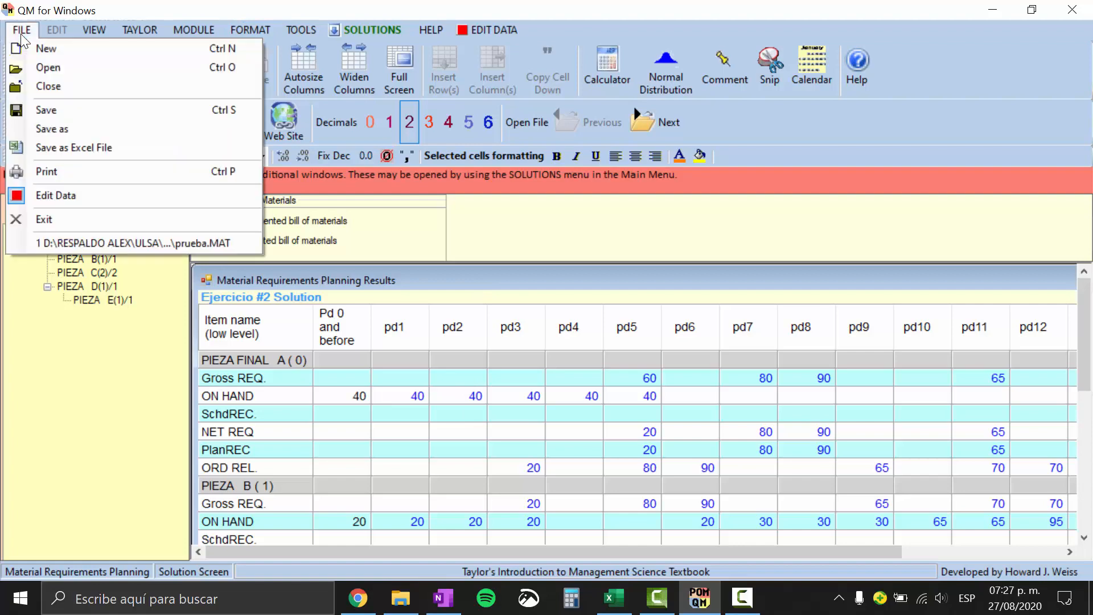
left_click(87, 148)
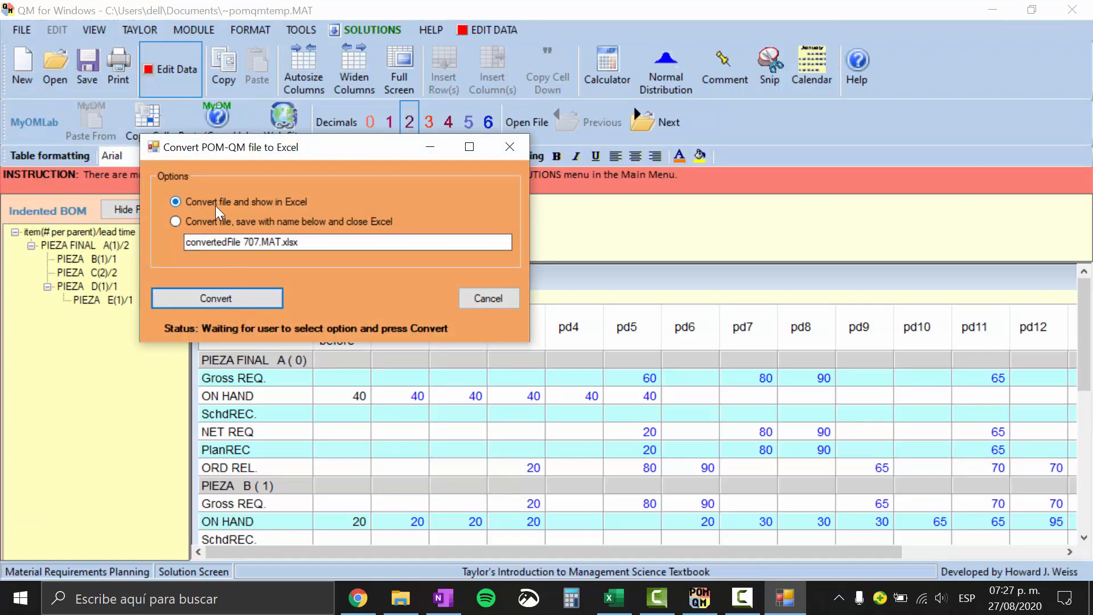
left_click(223, 298)
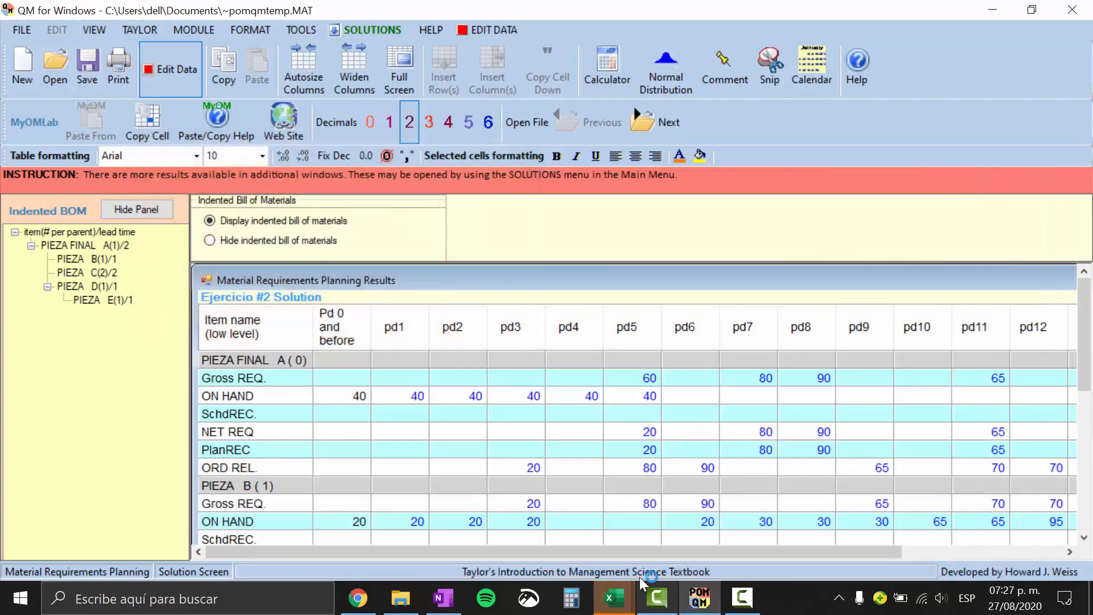
mouse_move(617, 610)
left_click(688, 545)
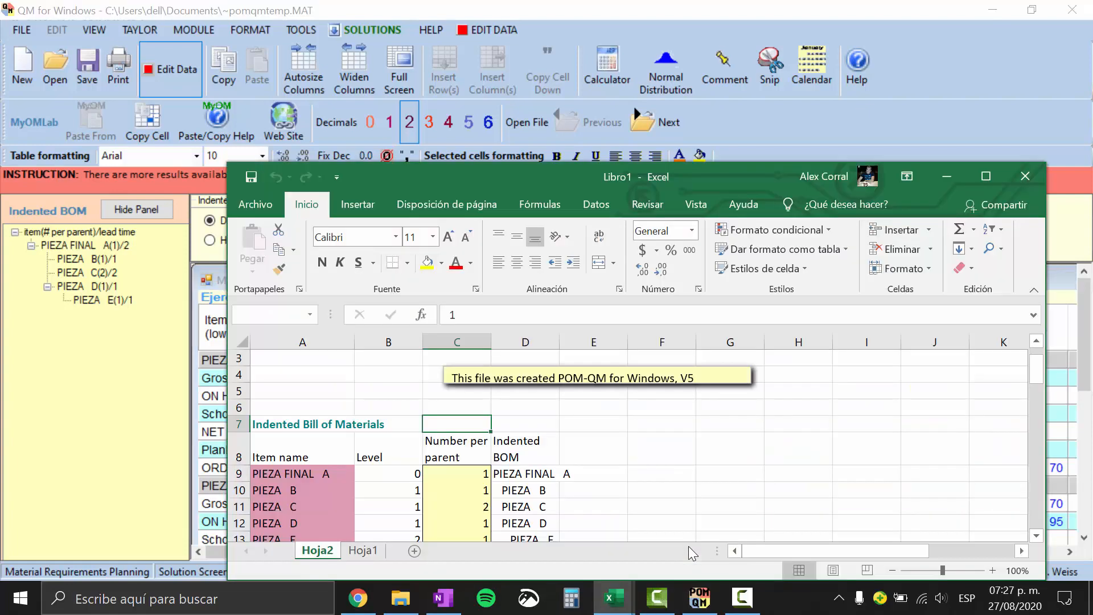
left_click(985, 176)
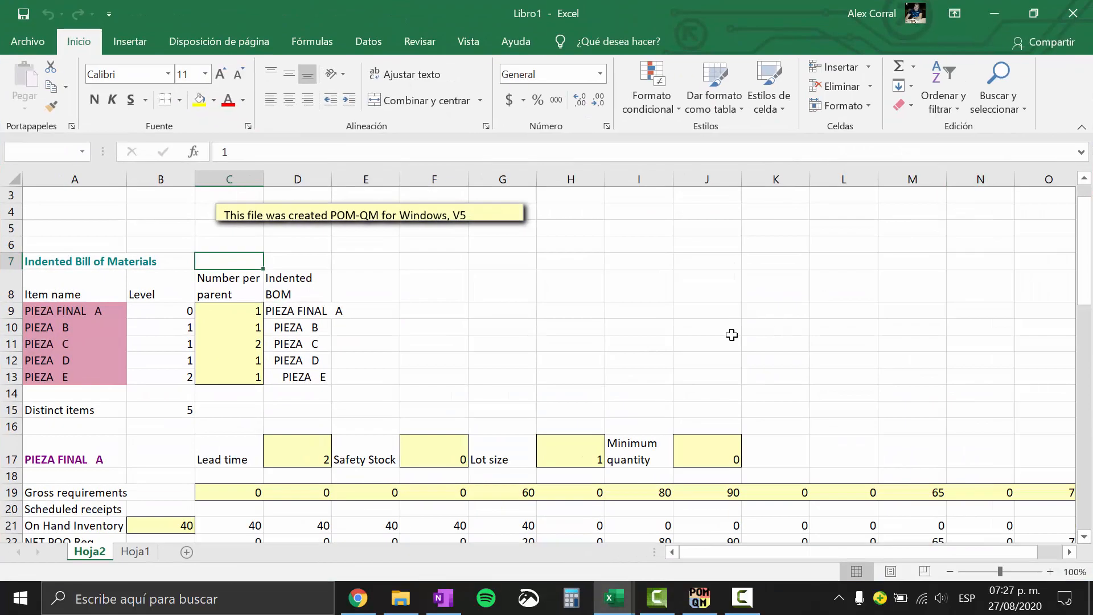
Examine the PIEZA FINAL A block in the exported workbook, especially its Safety Stock cell.
left_click(707, 373)
left_click_drag(1085, 243, 1091, 296)
scroll(363, 291, "down", 1)
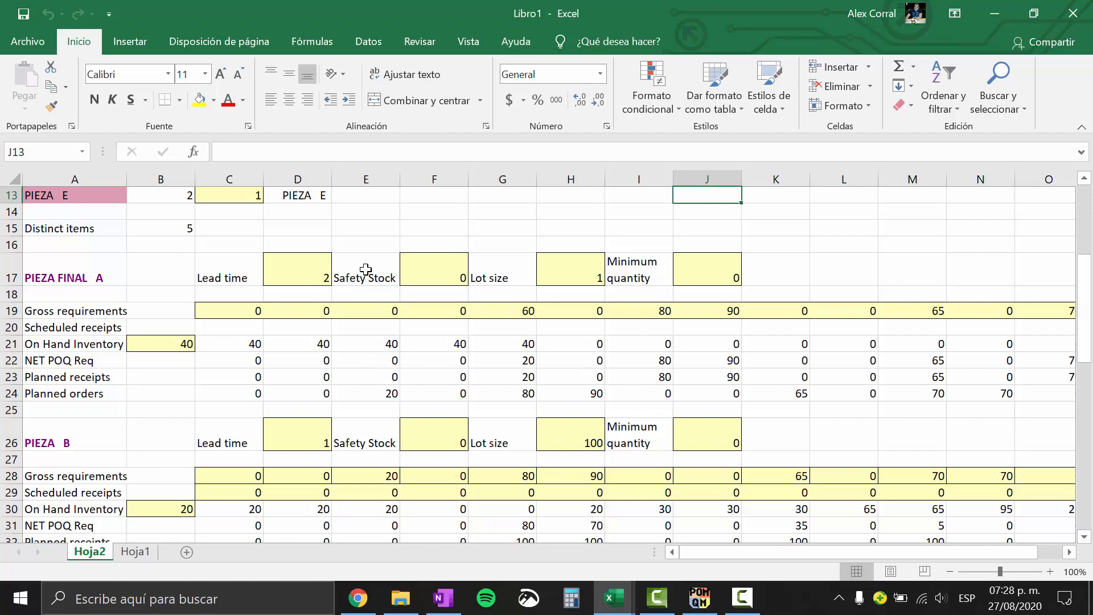
left_click(12, 278)
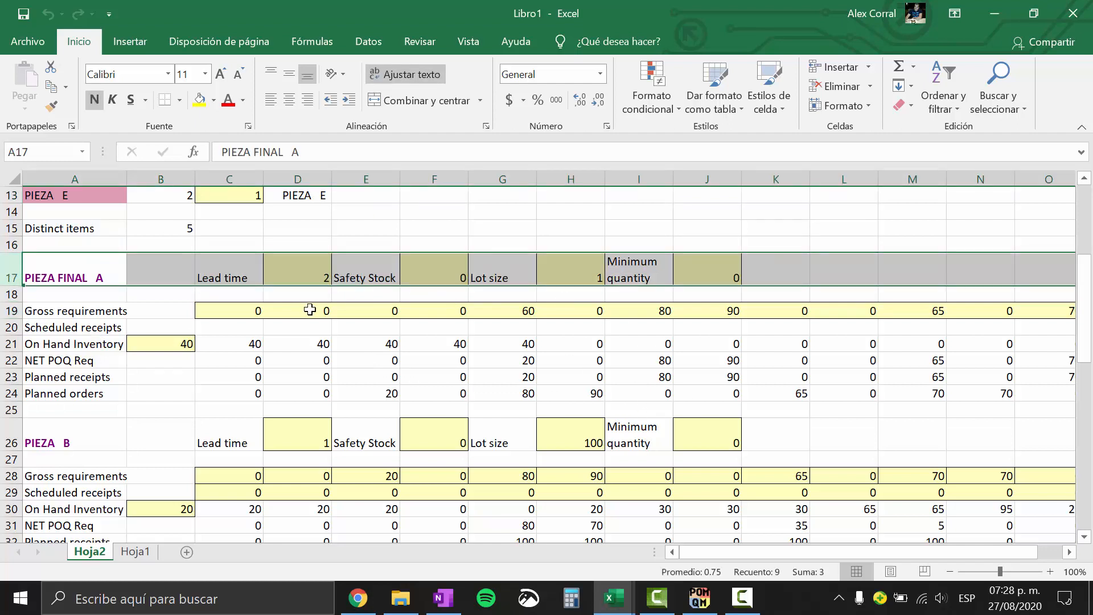
left_click(431, 277)
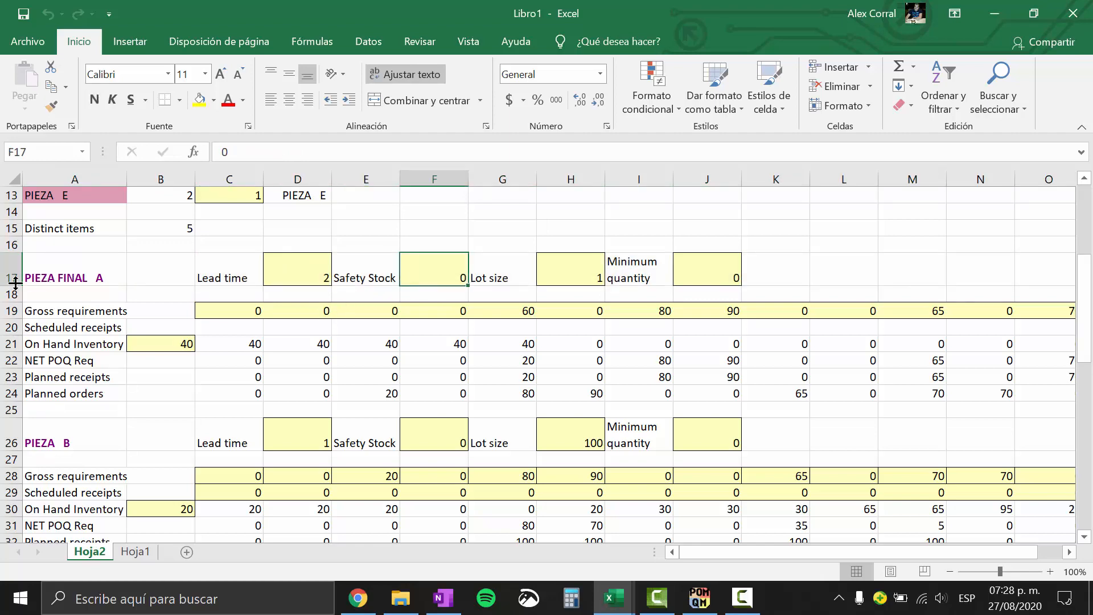
Look up PIEZA FINAL A's Inv. De Seguridad in the exercise workbook and set its Safety Stock in Libro1 to 3.
key("alt+Tab")
left_click(618, 598)
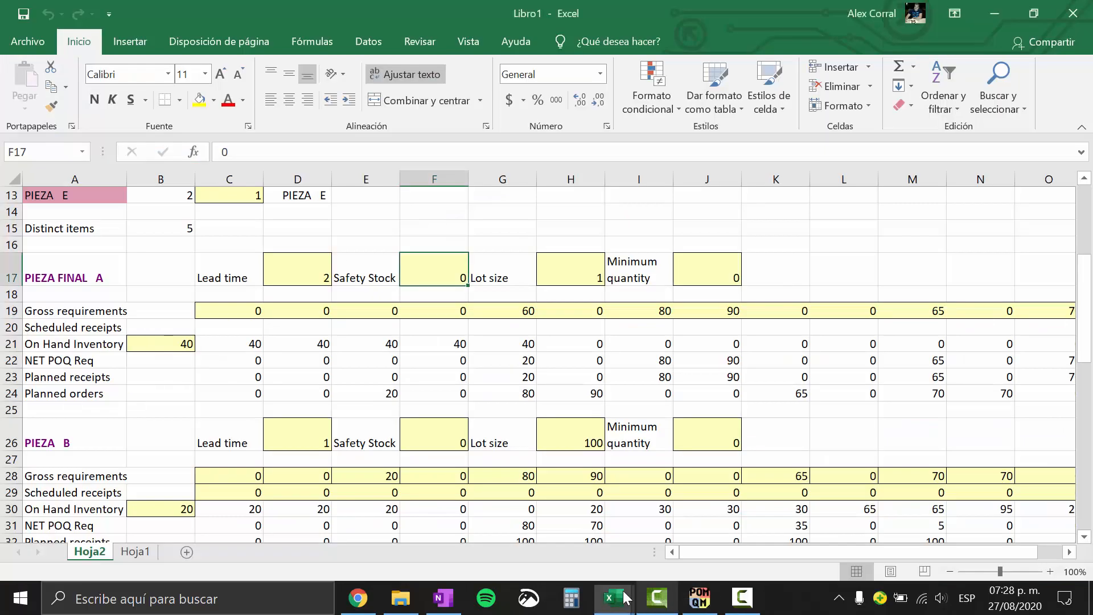
left_click(522, 552)
left_click(518, 545)
left_click_drag(1082, 268, 1080, 232)
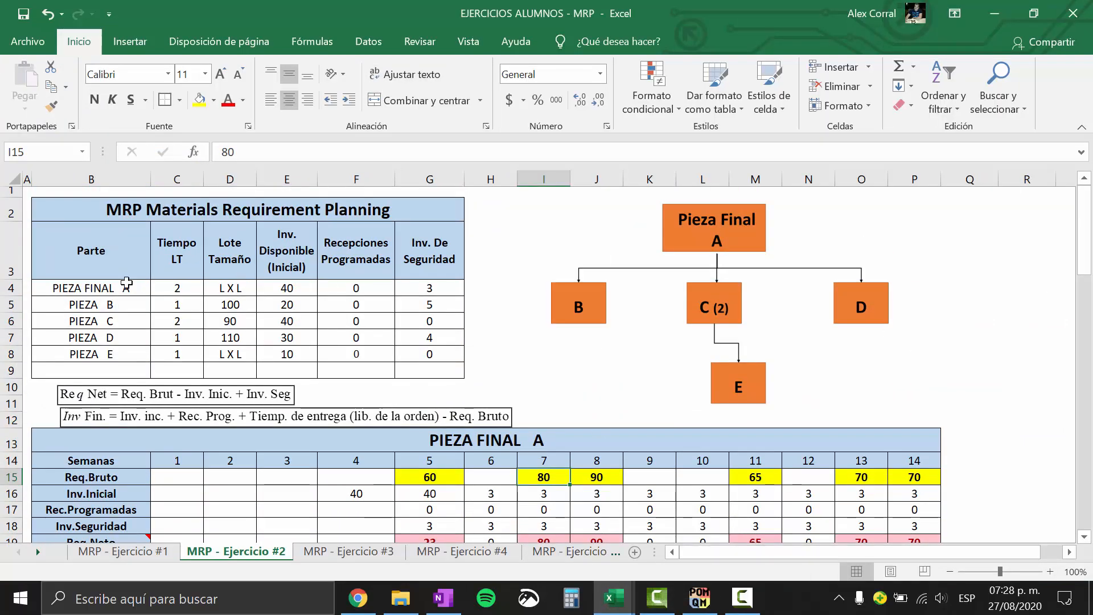
left_click(26, 290)
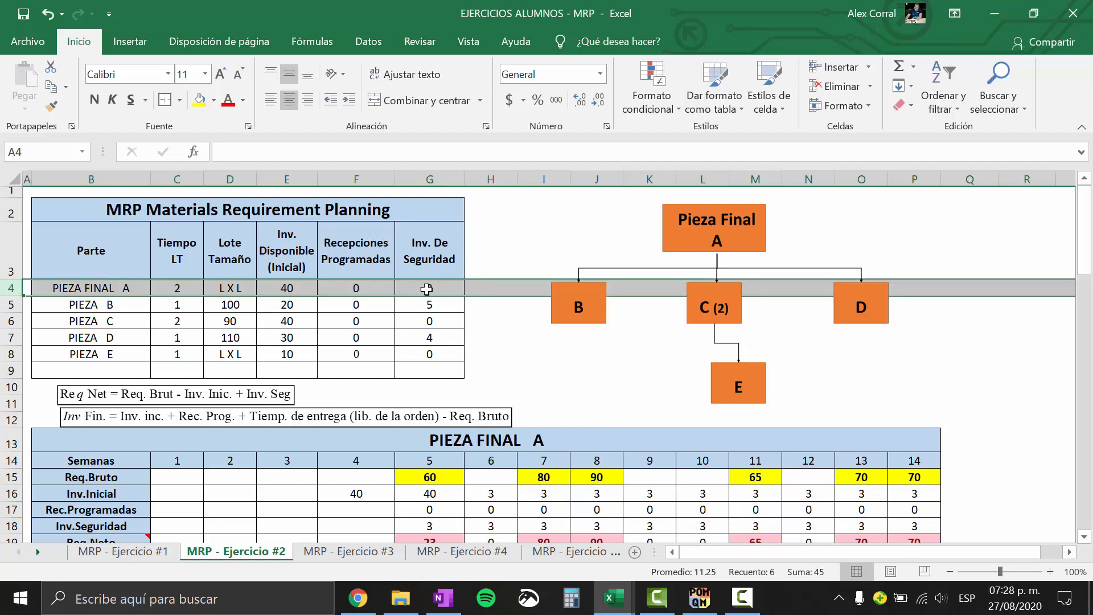
key("alt+Tab")
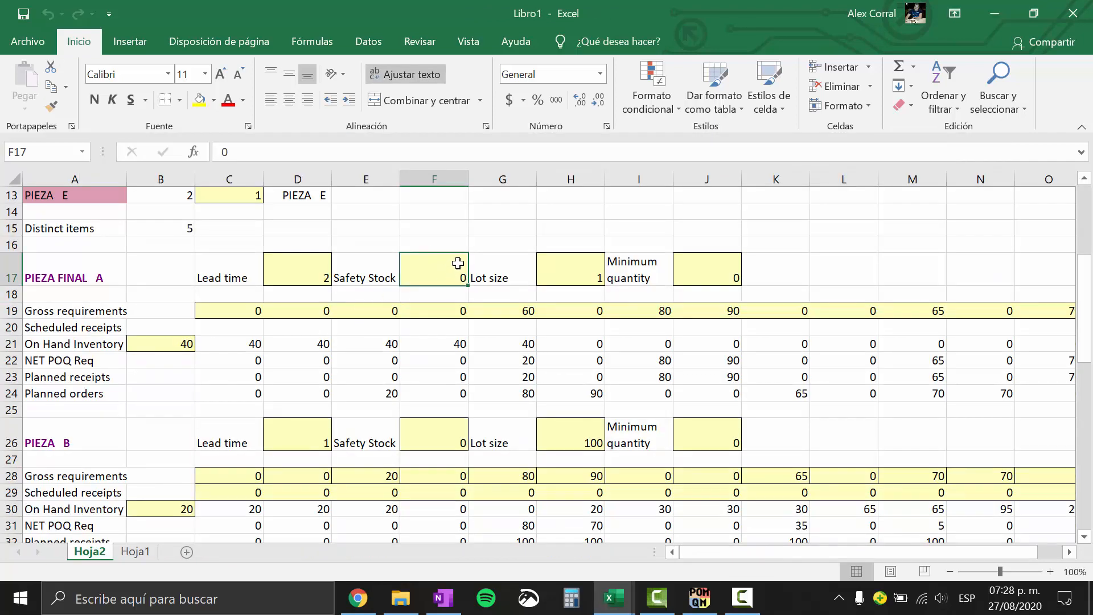
type("3")
key("Return")
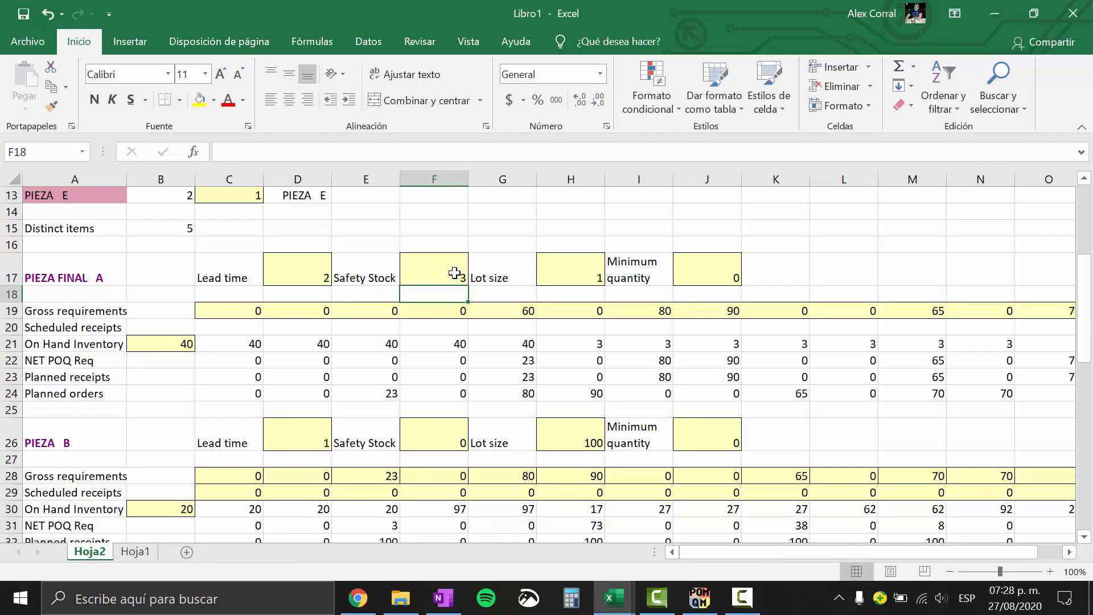
Look up PIEZA B's Inv. De Seguridad in the exercise workbook and set its Safety Stock in Libro1 to 5.
key("alt+Tab")
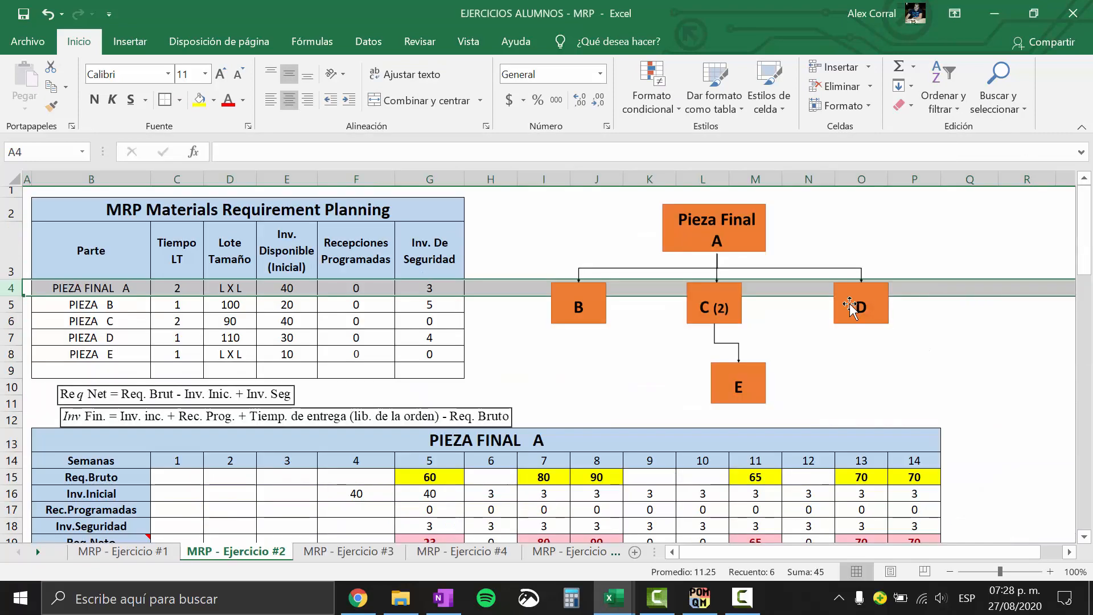
left_click(446, 306)
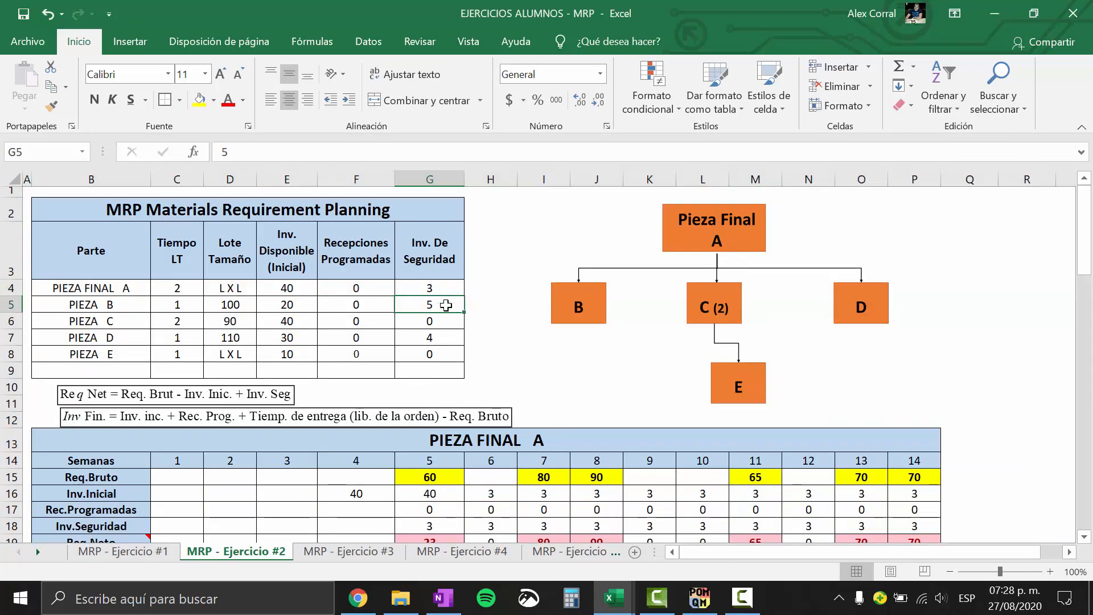
key("alt+Tab")
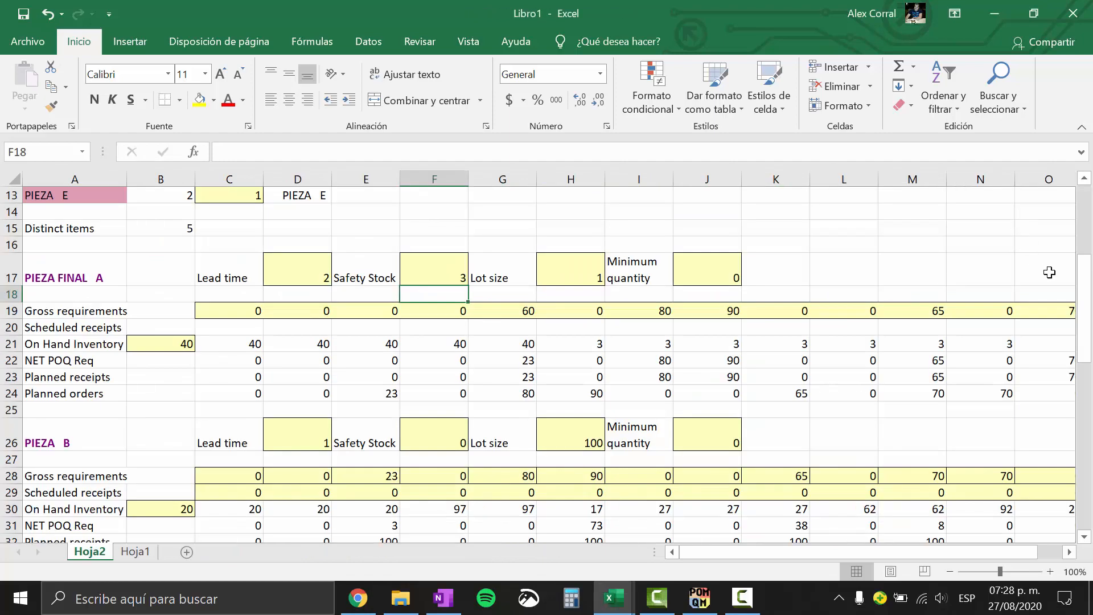
left_click_drag(1089, 297, 1089, 336)
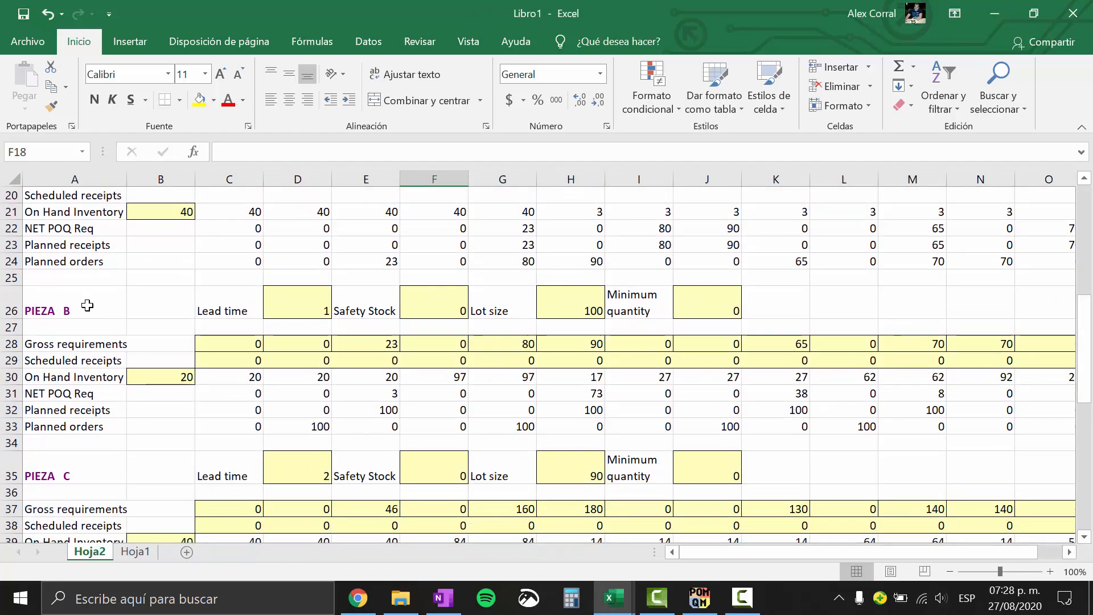
left_click(420, 308)
type("5")
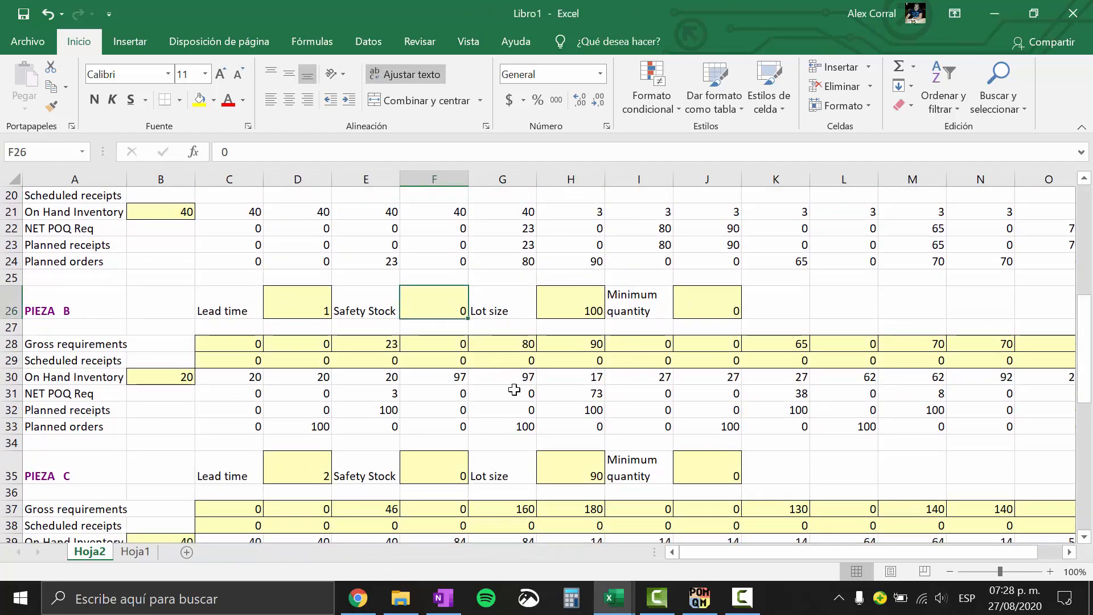
key("Return")
Look up PIEZA D's Inv. De Seguridad in the exercise workbook and set its Safety Stock in Libro1 to 4.
key("alt+Tab")
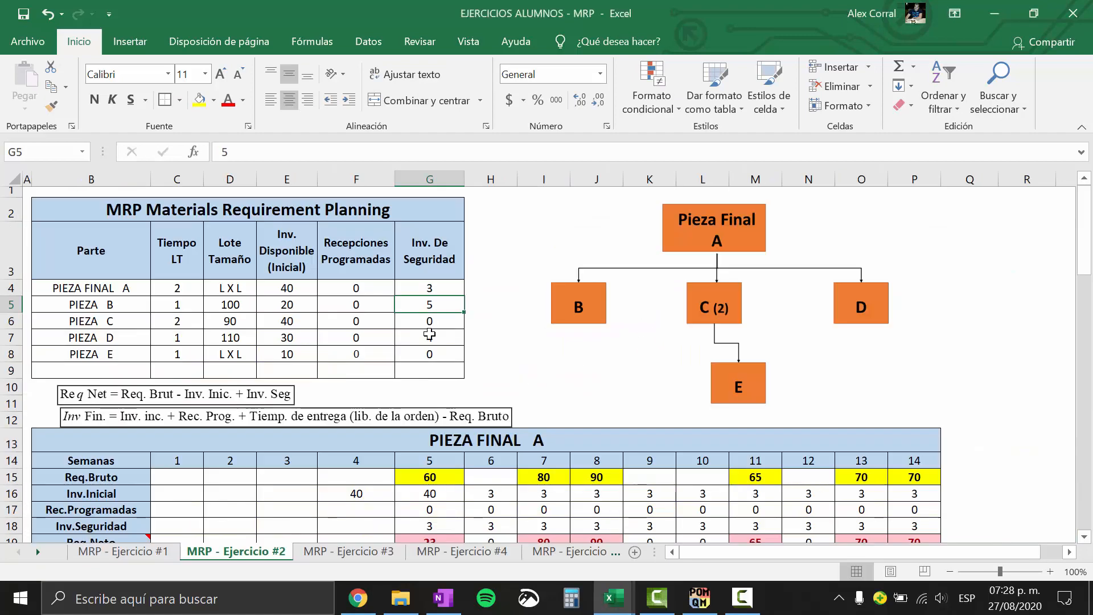
left_click(453, 337)
key("alt+Tab")
left_click_drag(1088, 378, 1090, 380)
key("alt+Tab")
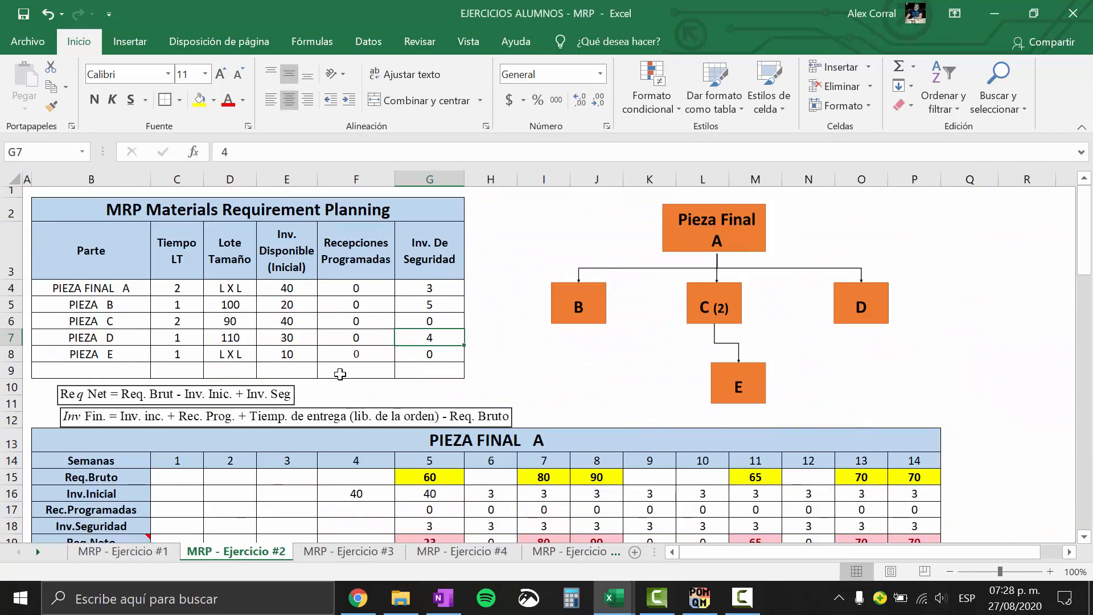
key("alt+Tab")
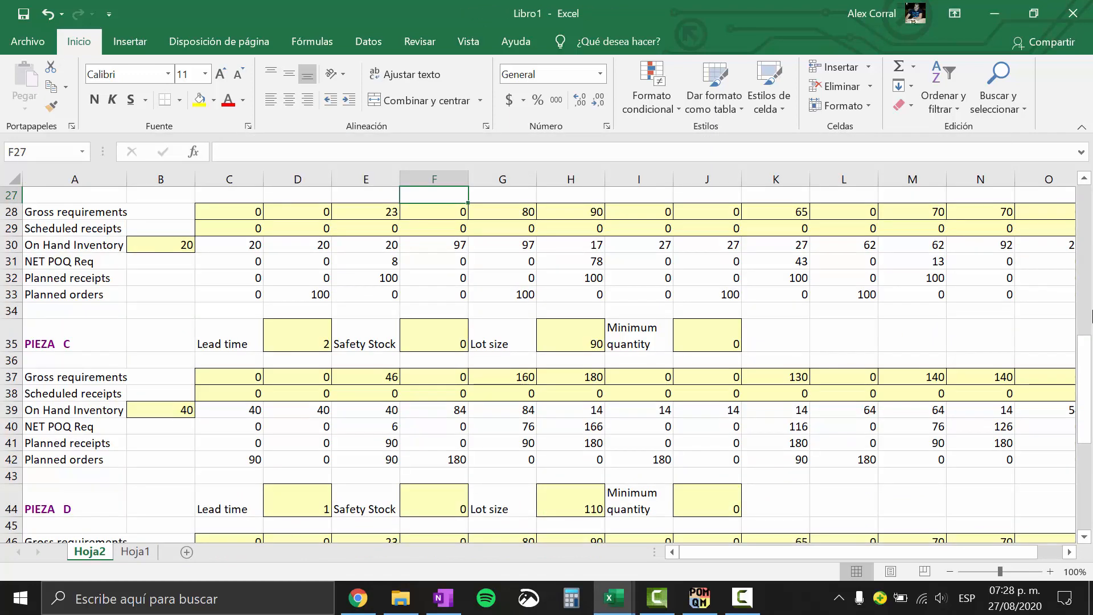
left_click_drag(1086, 376, 1085, 435)
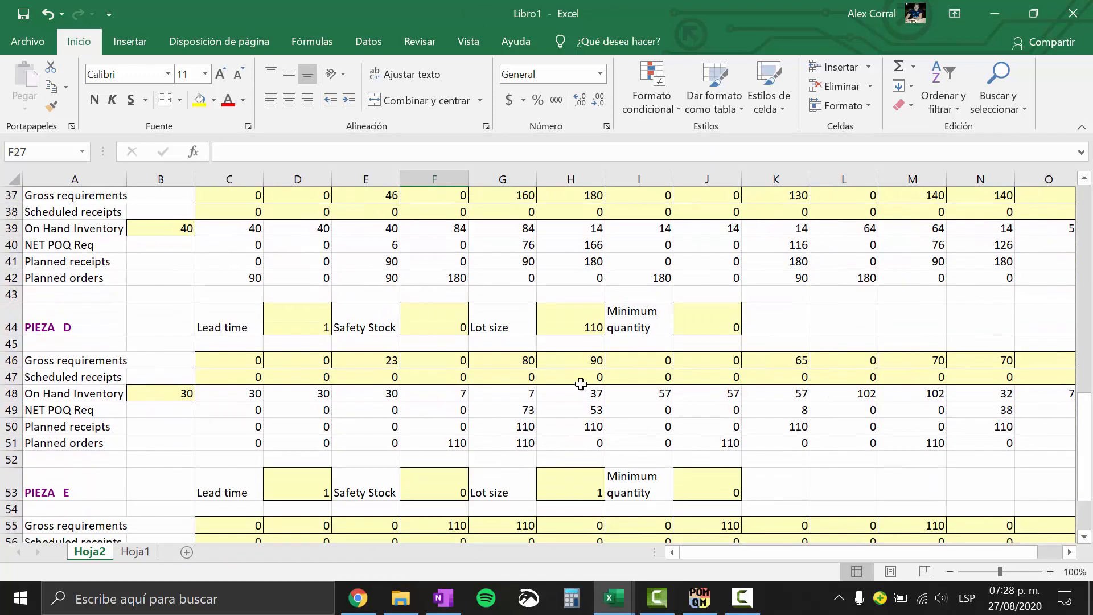
left_click(420, 320)
type("4")
key("Return")
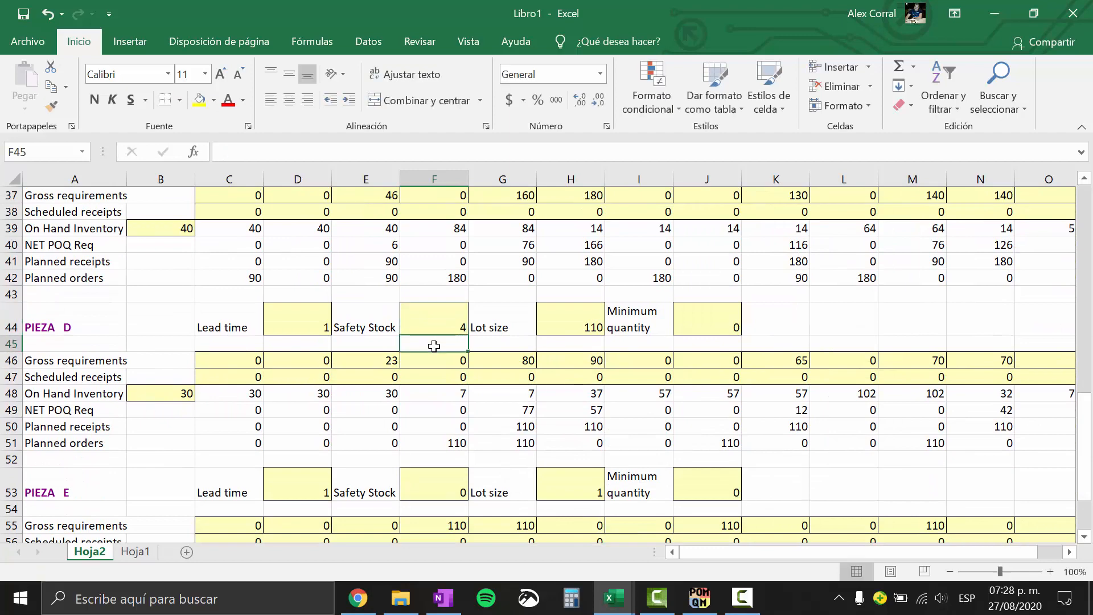
Check the Inv. De Seguridad of PIEZA C and PIEZA E in the exercise workbook against the exported workbook.
left_click_drag(1085, 444, 1085, 456)
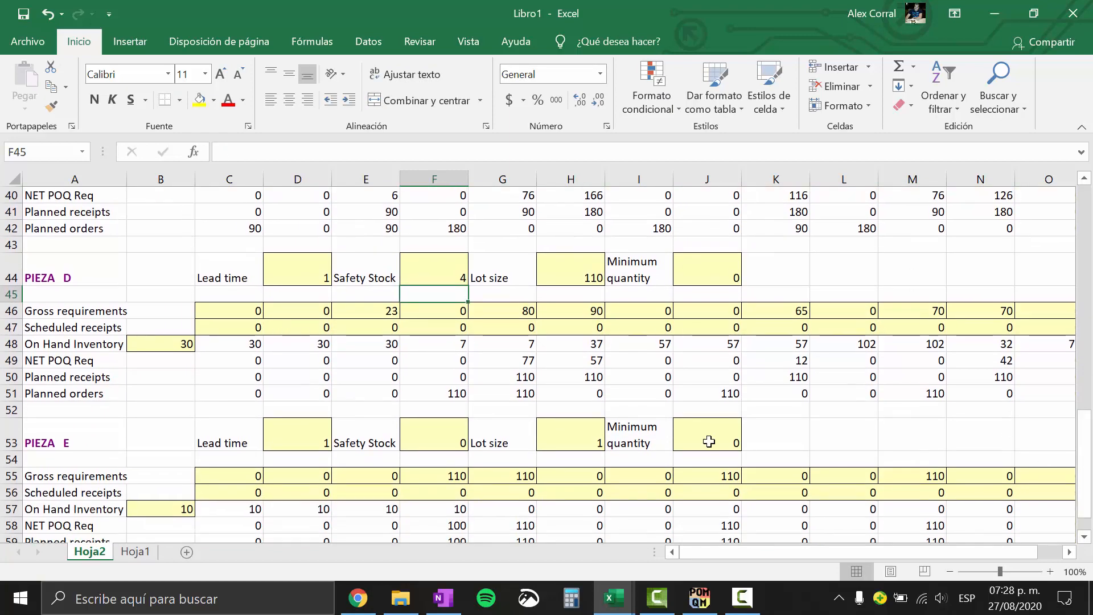
key("alt+Tab")
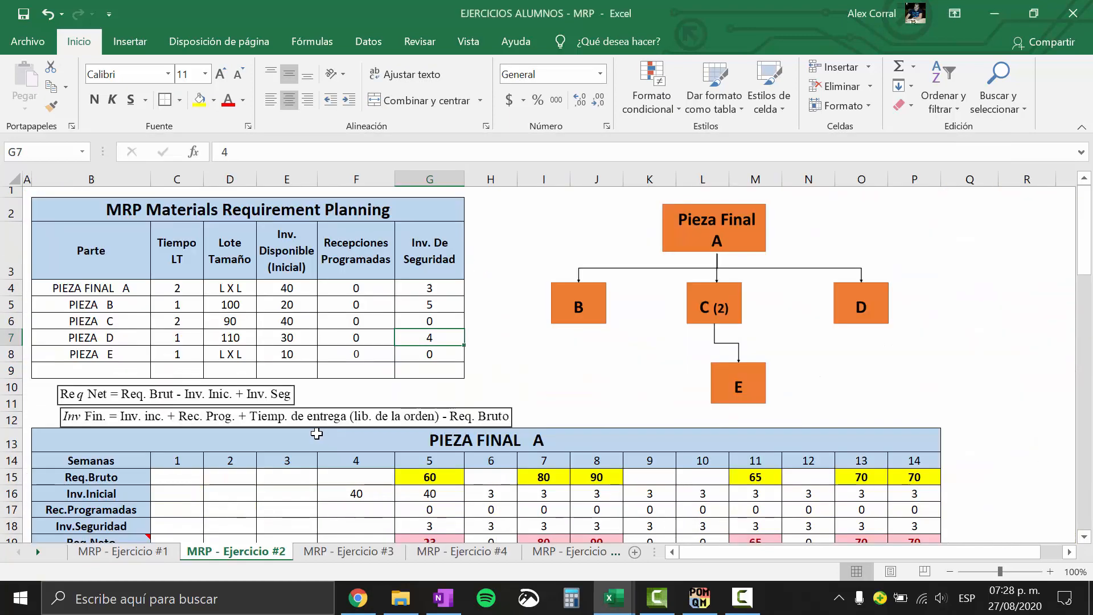
left_click(420, 361)
left_click(439, 324)
key("alt+Tab")
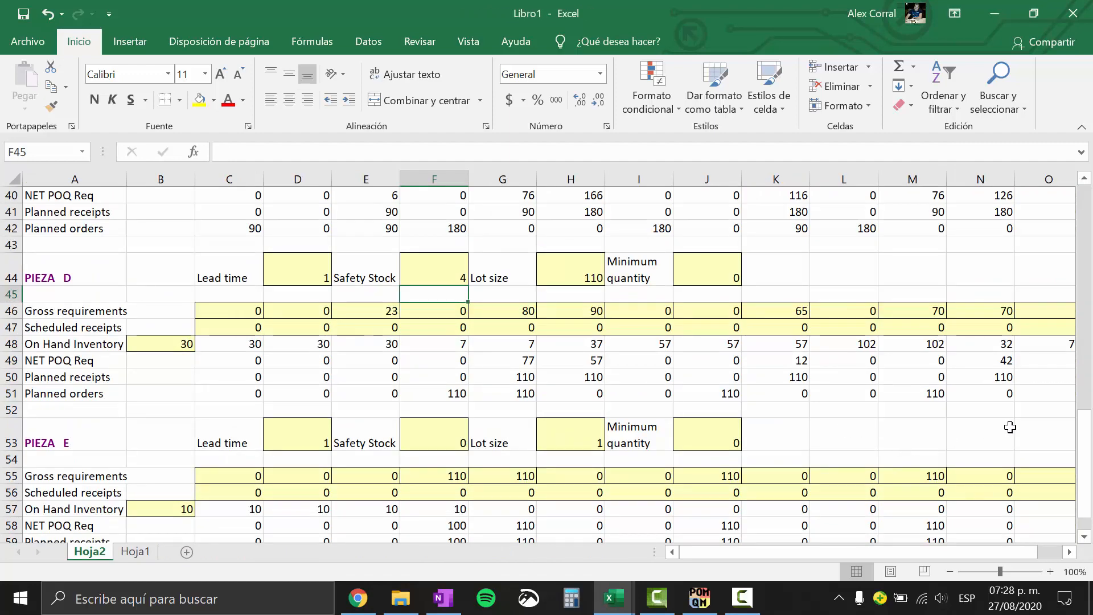
Compare PIEZA FINAL A's Planned orders row in Libro1 with its Liberación de orden row in the exercise workbook.
left_click_drag(1086, 460, 1087, 314)
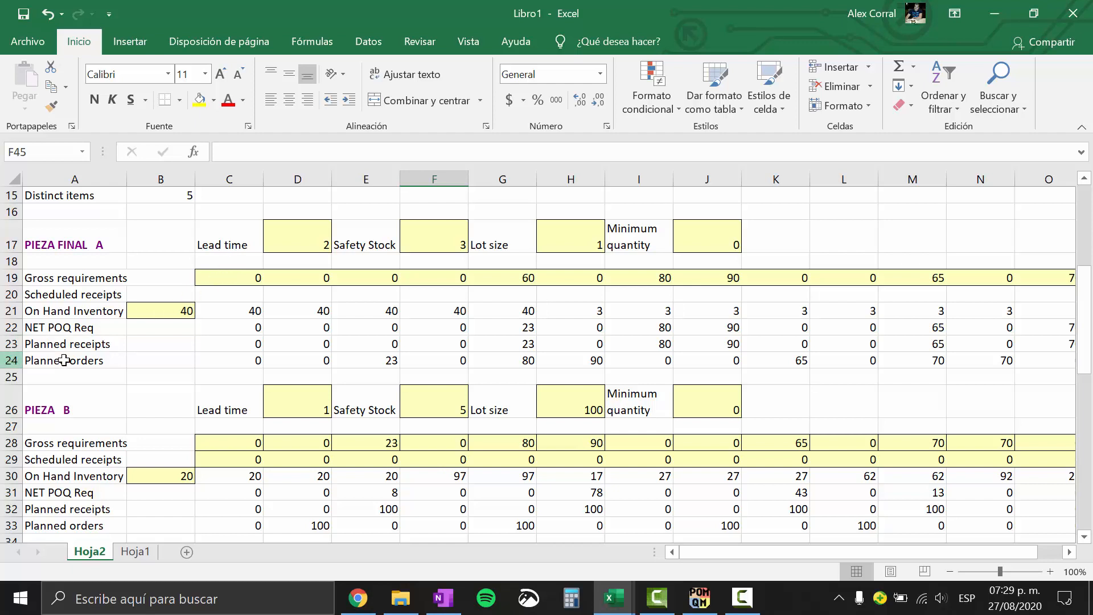
left_click(13, 361)
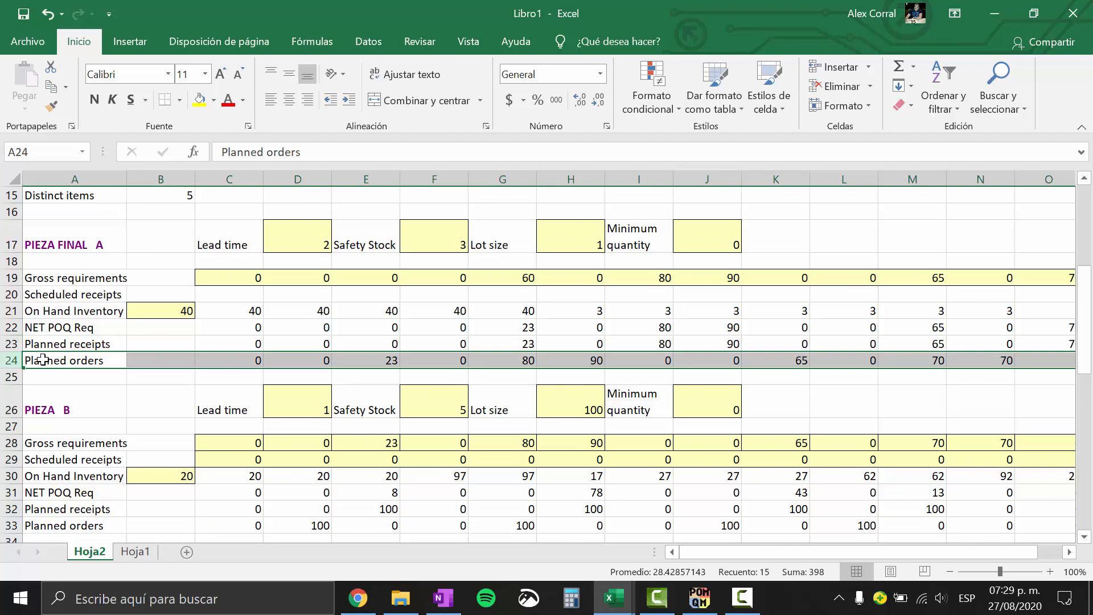
left_click(54, 387)
left_click(11, 361)
key("alt+Tab")
left_click_drag(1089, 264, 1091, 302)
left_click(12, 384)
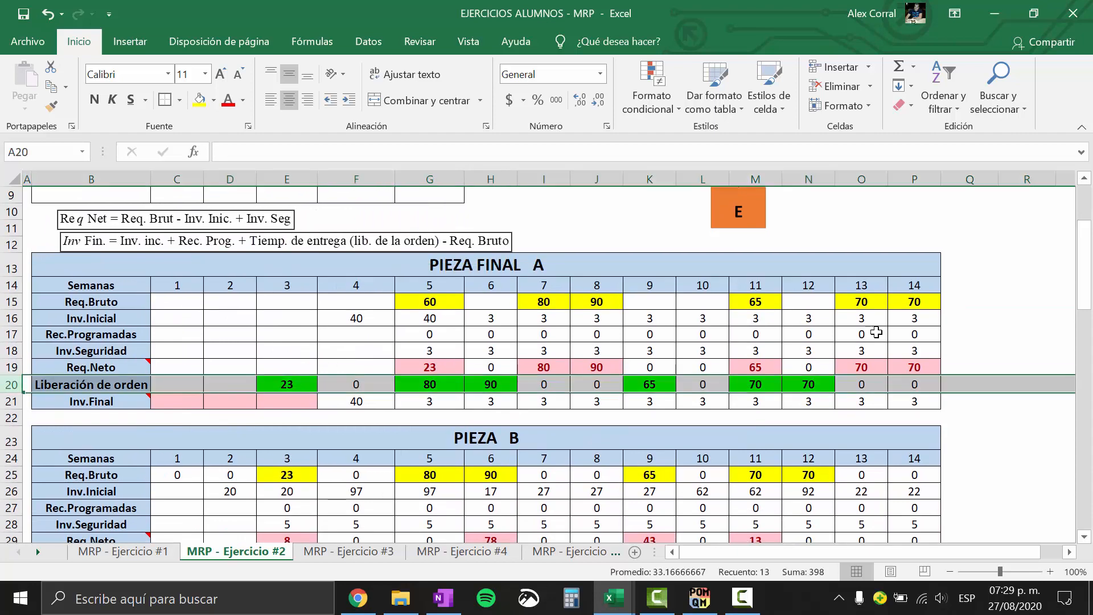
key("alt+Tab")
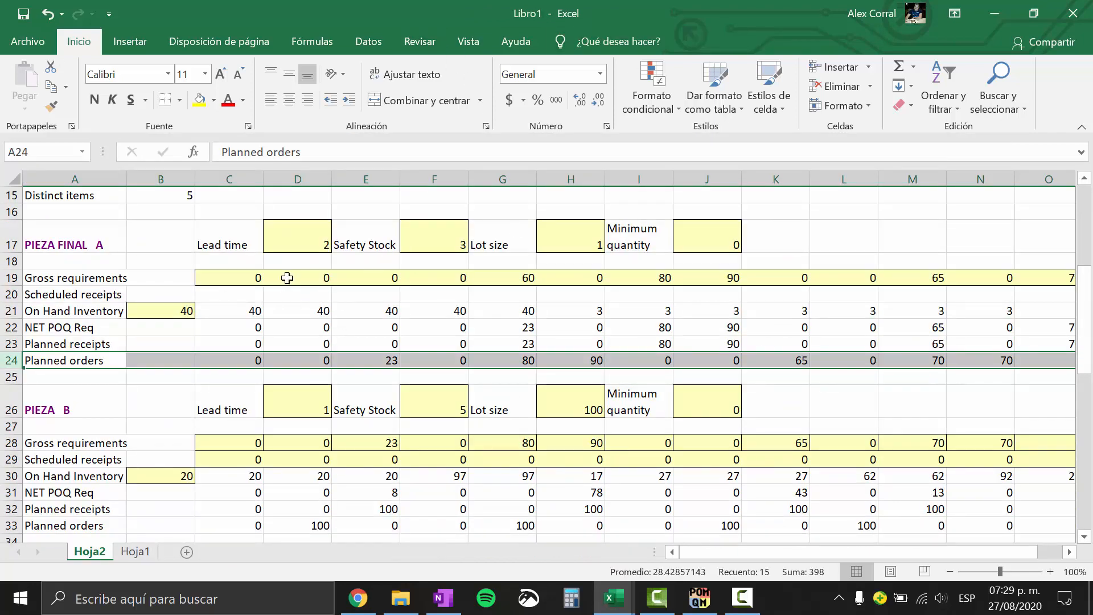
left_click(648, 96)
mouse_move(695, 136)
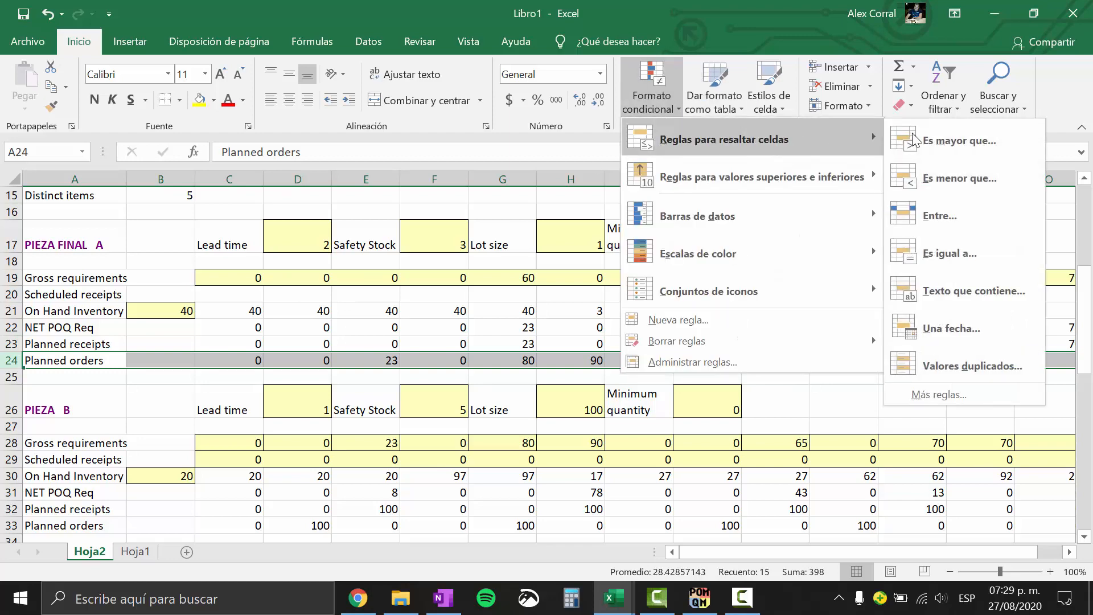
left_click(959, 137)
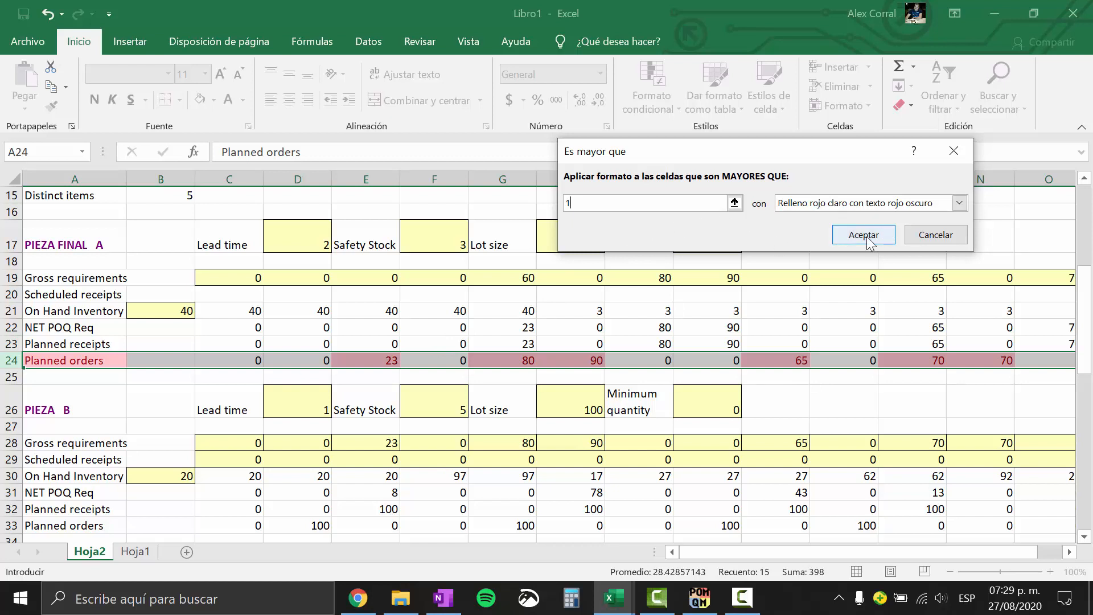
left_click(874, 203)
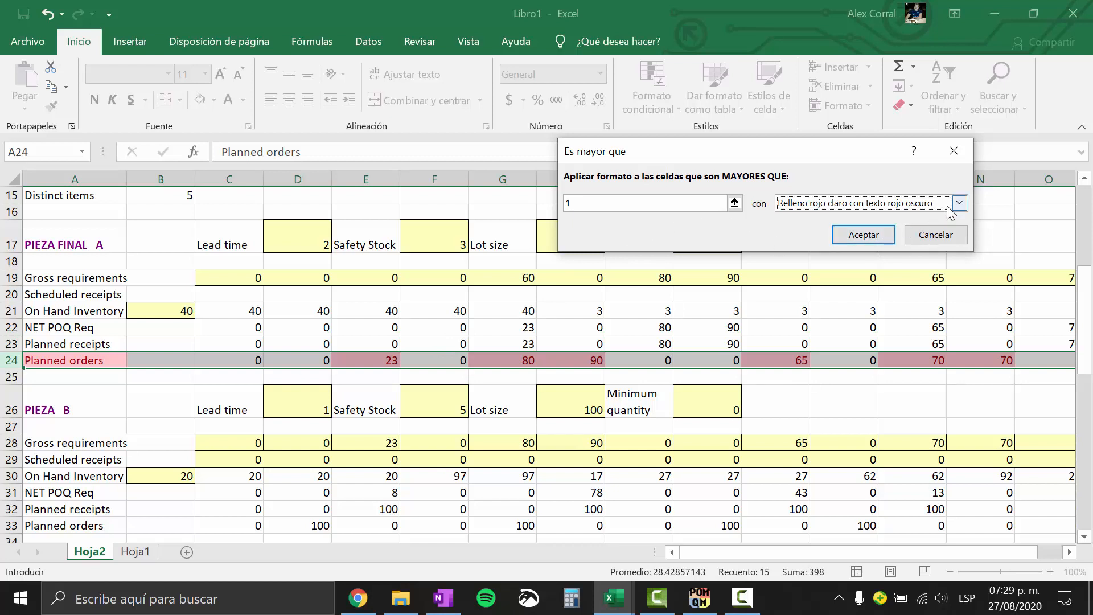
left_click(794, 278)
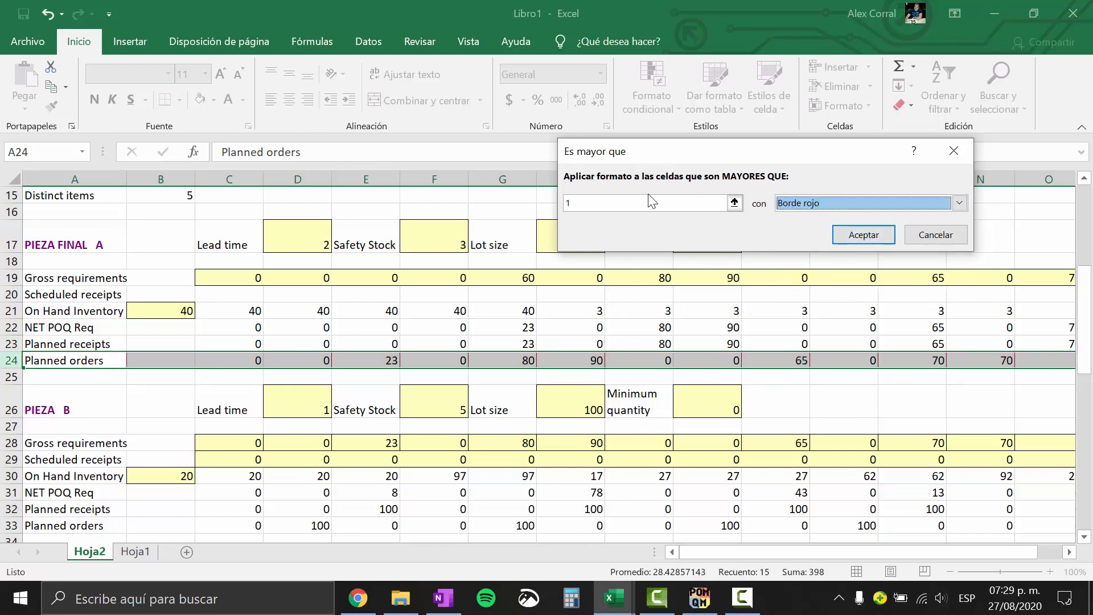
left_click(703, 204)
left_click(735, 203)
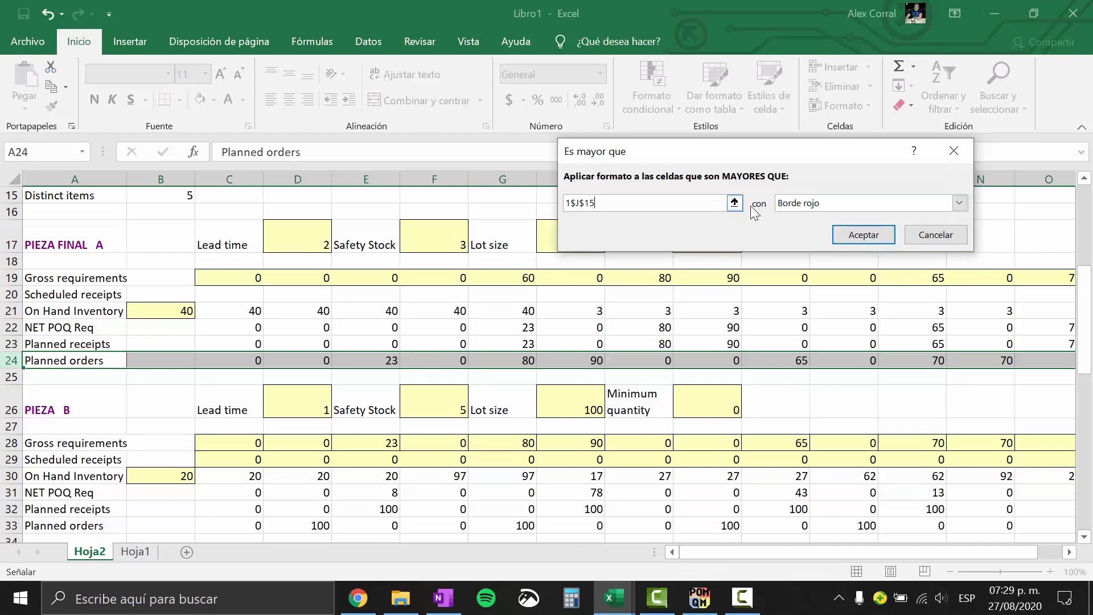
key("Return")
Highlight values greater than 1 in PIEZA FINAL A's Planned orders row with light red fill and dark red text using conditional formatting.
left_click(652, 91)
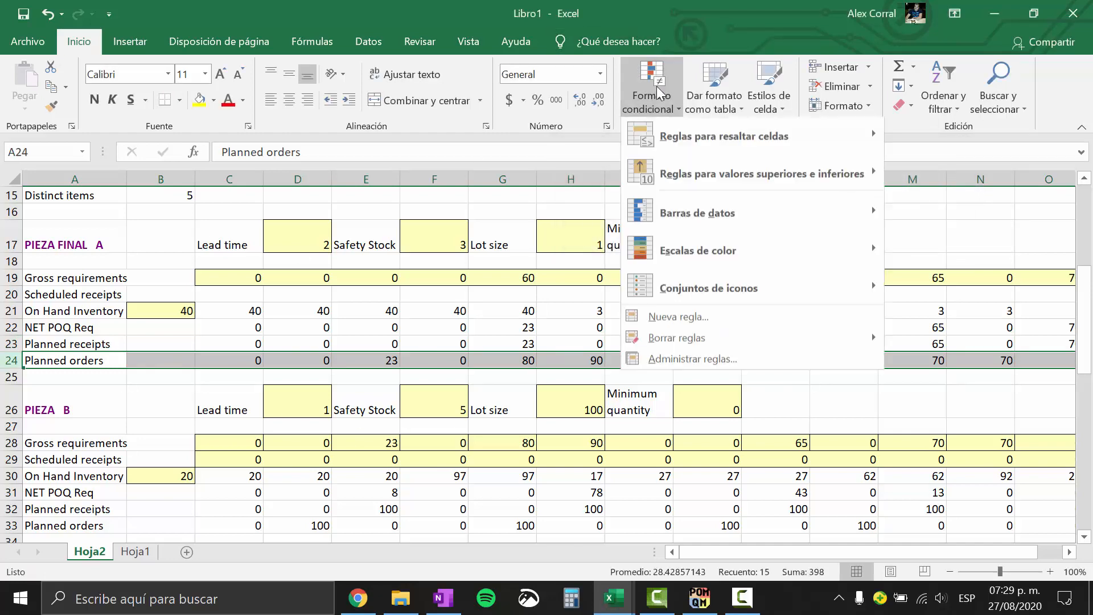
mouse_move(710, 132)
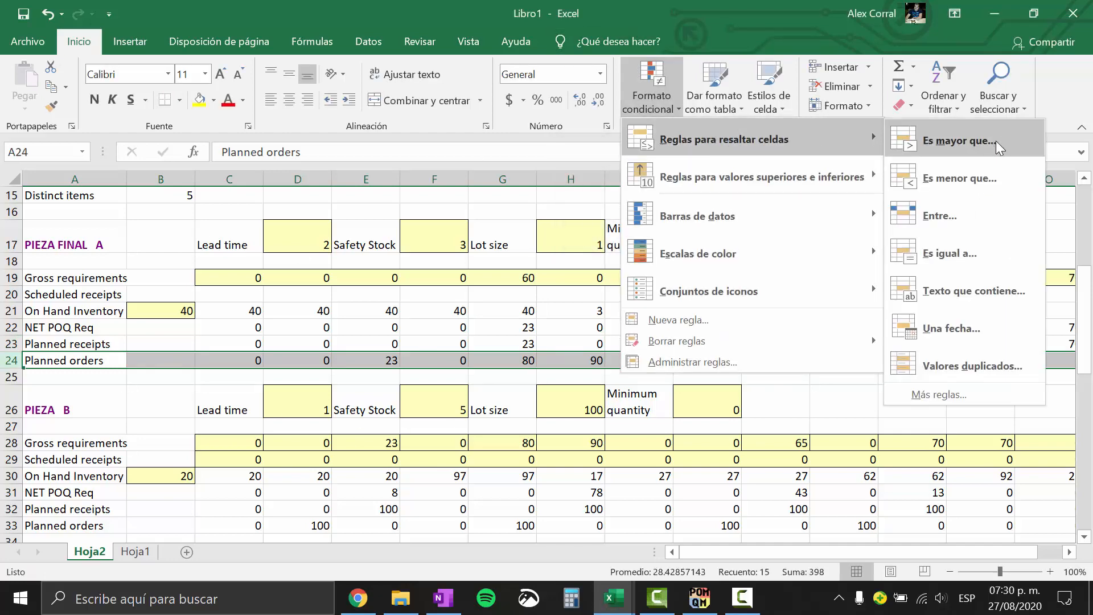
left_click(996, 141)
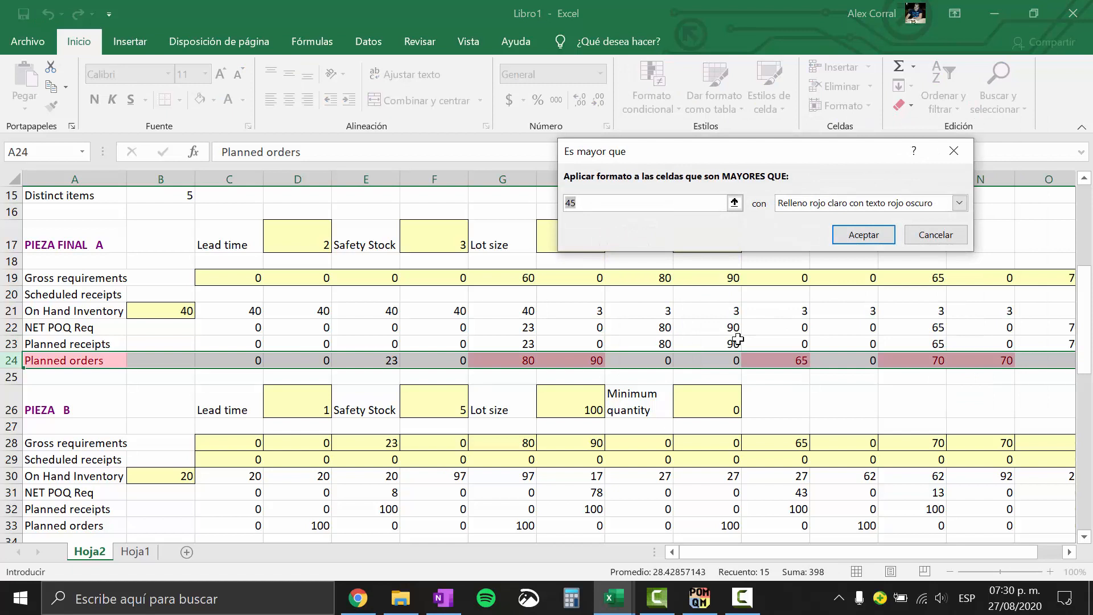
left_click(864, 235)
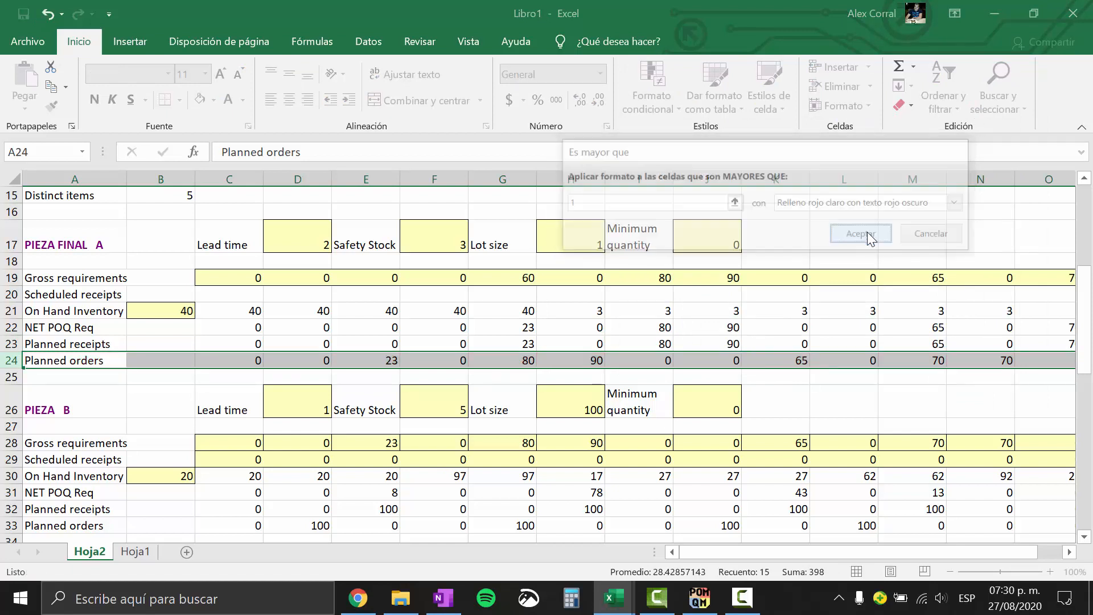
left_click(393, 439)
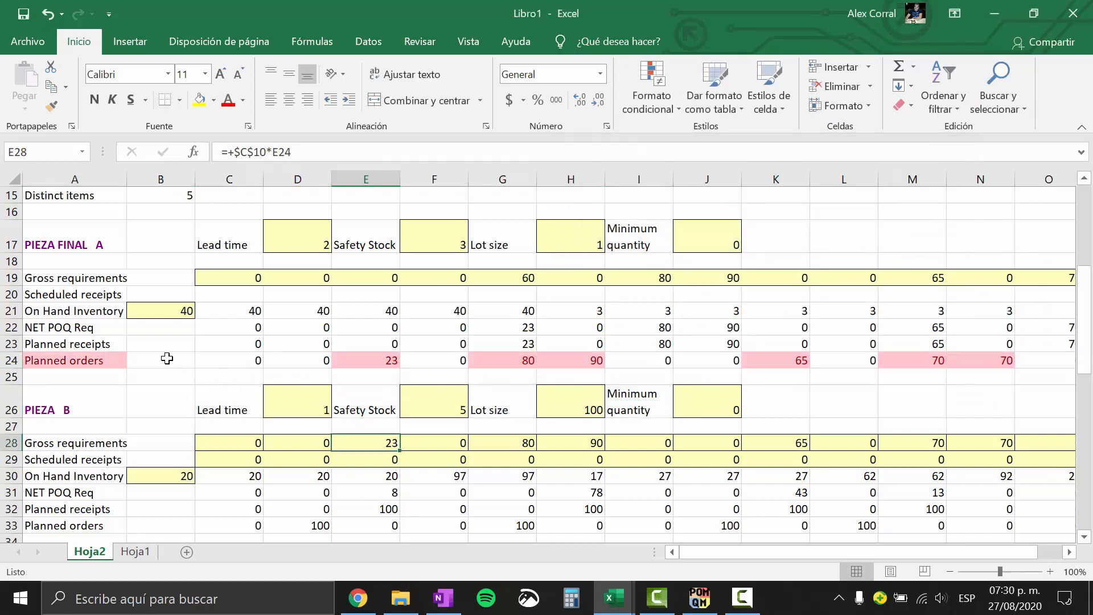
Make the PIEZA FINAL A planned order values in E24:P24 bold.
left_click_drag(388, 366, 977, 364)
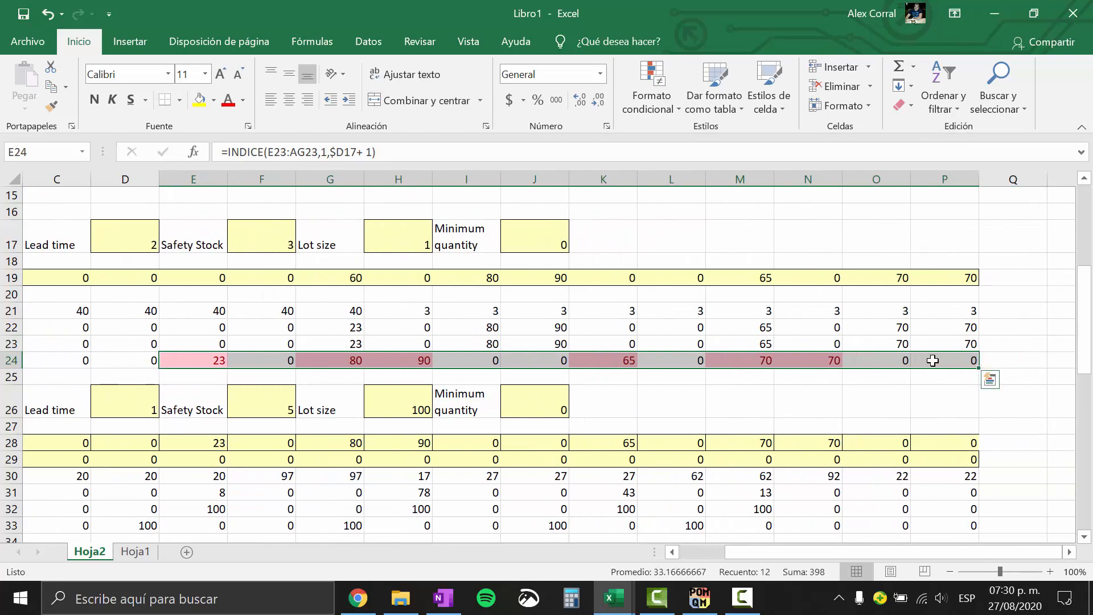
left_click_drag(760, 553, 700, 558)
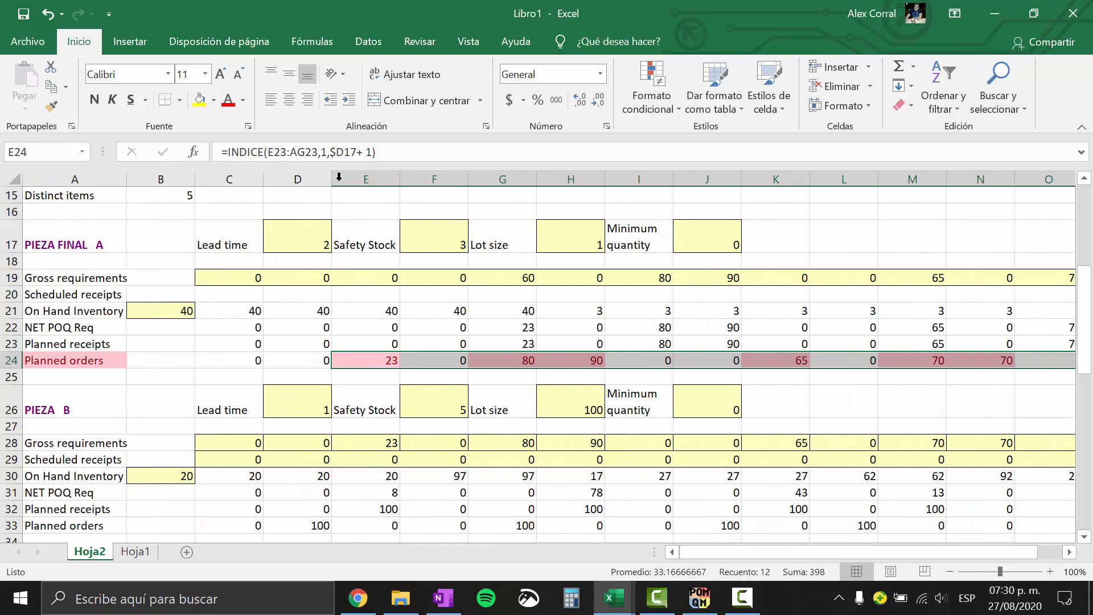
left_click(94, 99)
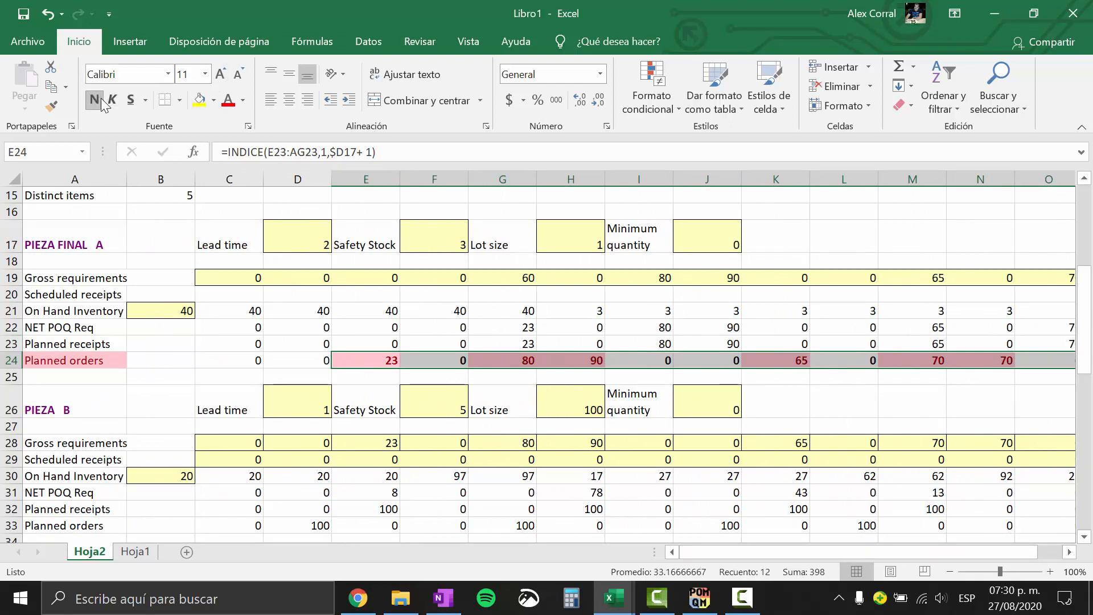
Set the PIEZA FINAL A planned order values in E24:P24 to font size 12 and centre them.
left_click(221, 76)
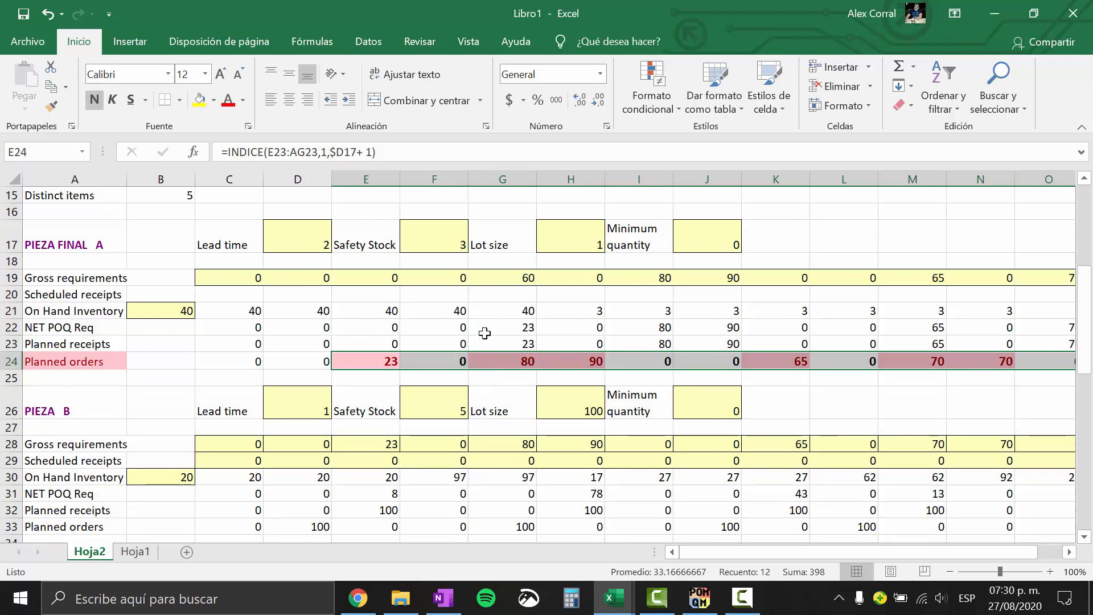
left_click(289, 100)
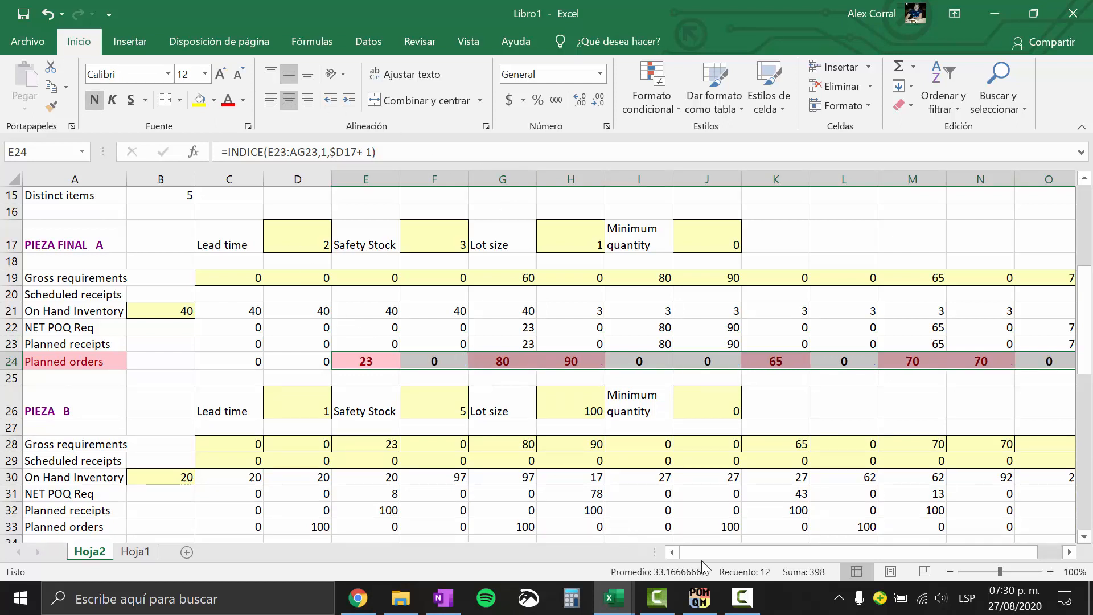
Copy the formatting of PIEZA FINAL A's Planned orders row onto the Planned orders rows of PIEZA B, C, D and E.
left_click(7, 361)
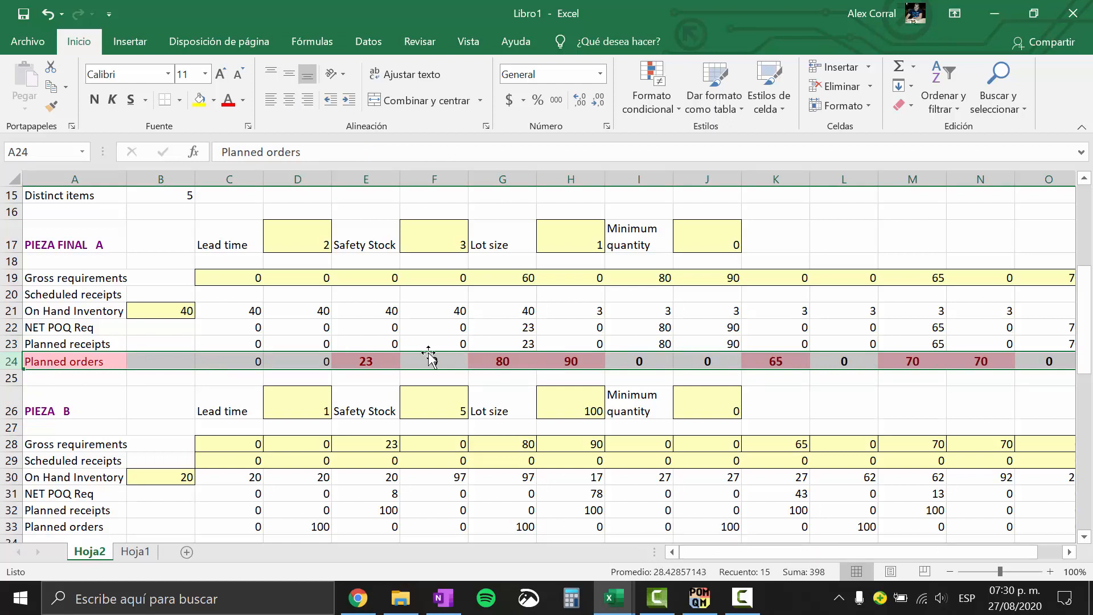
left_click(50, 108)
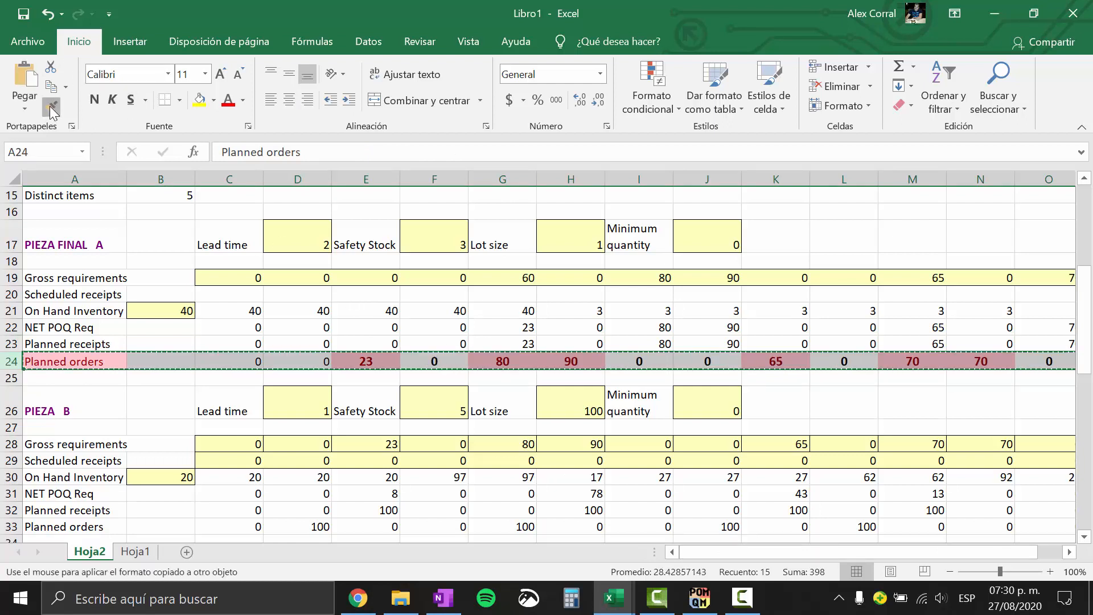
left_click_drag(1088, 290, 1088, 419)
left_click(11, 379)
left_click(11, 362)
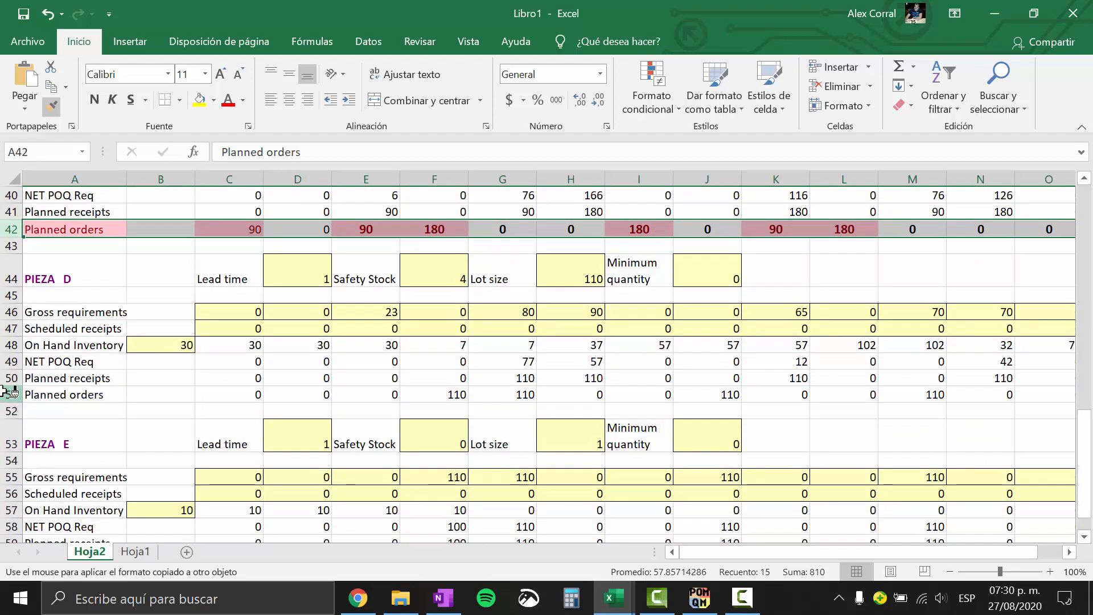
left_click(11, 395)
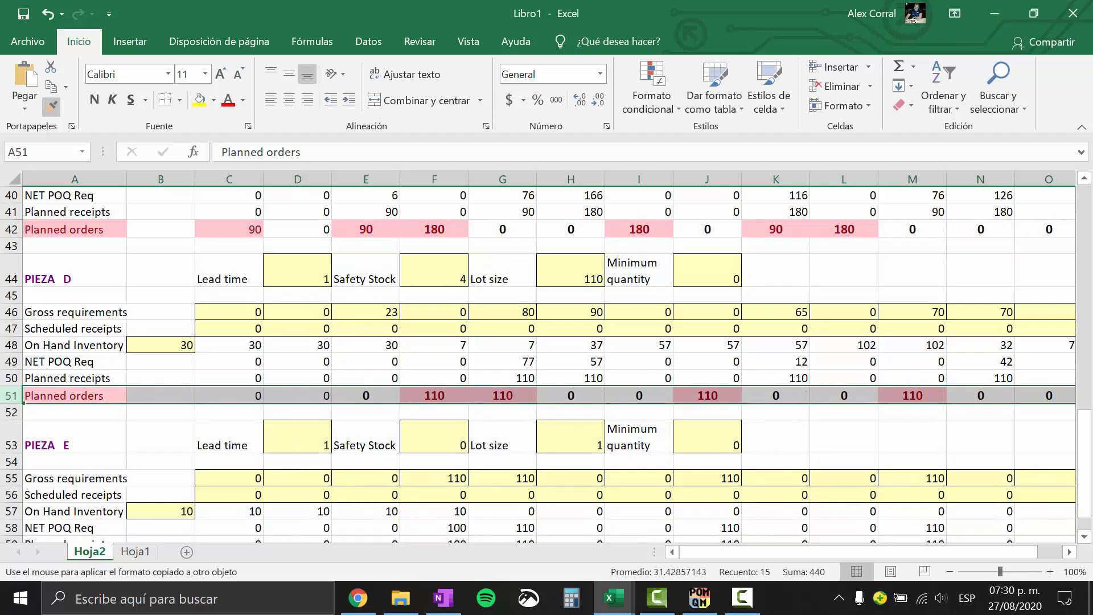
left_click_drag(1088, 441, 1088, 481)
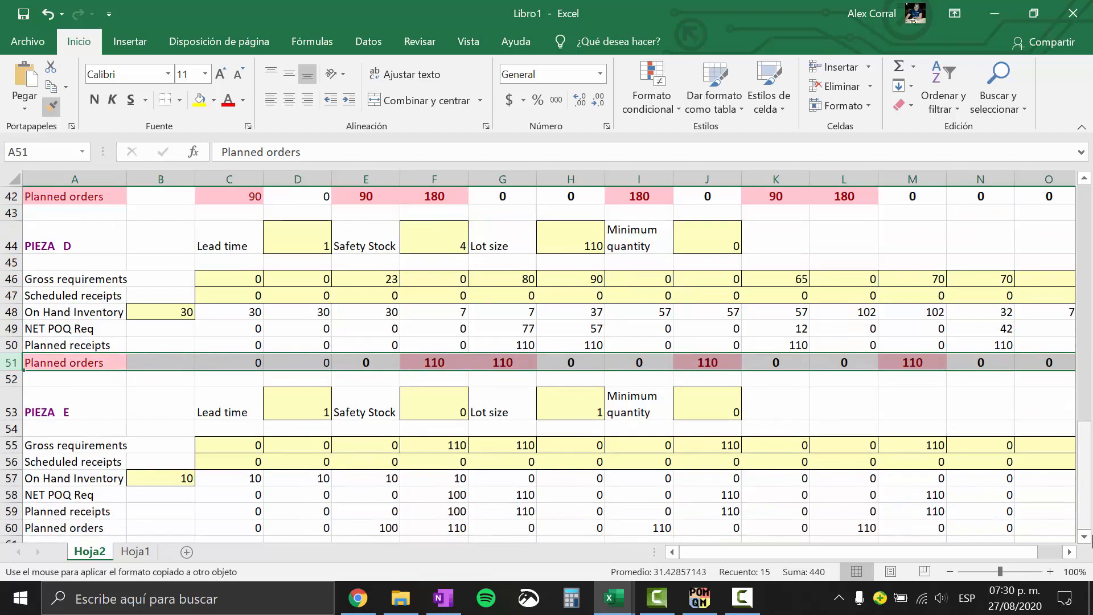
scroll(116, 502, "down", 1)
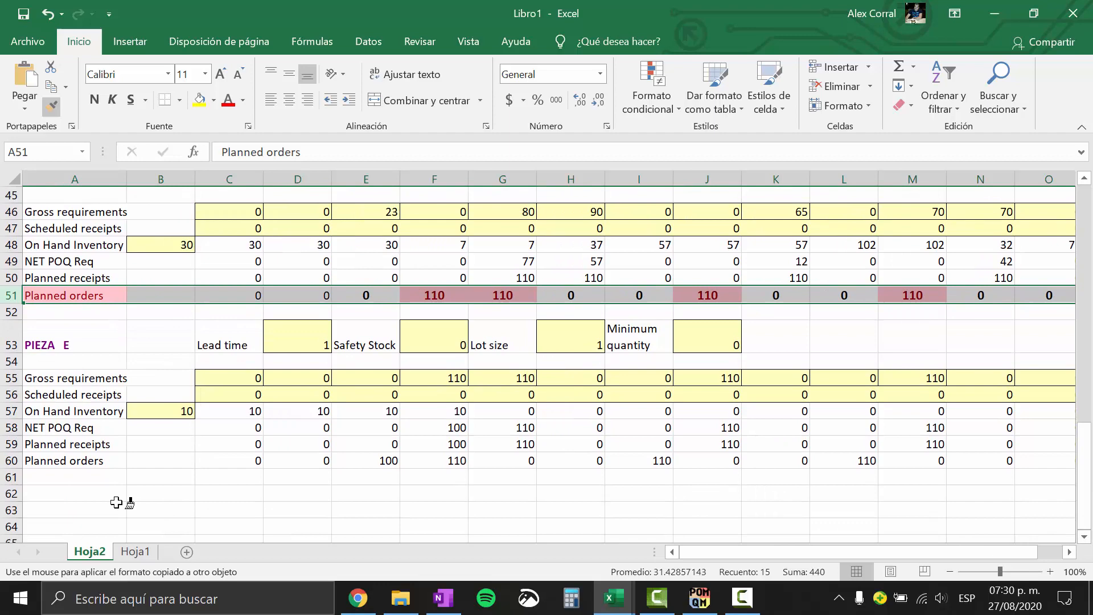
left_click(12, 461)
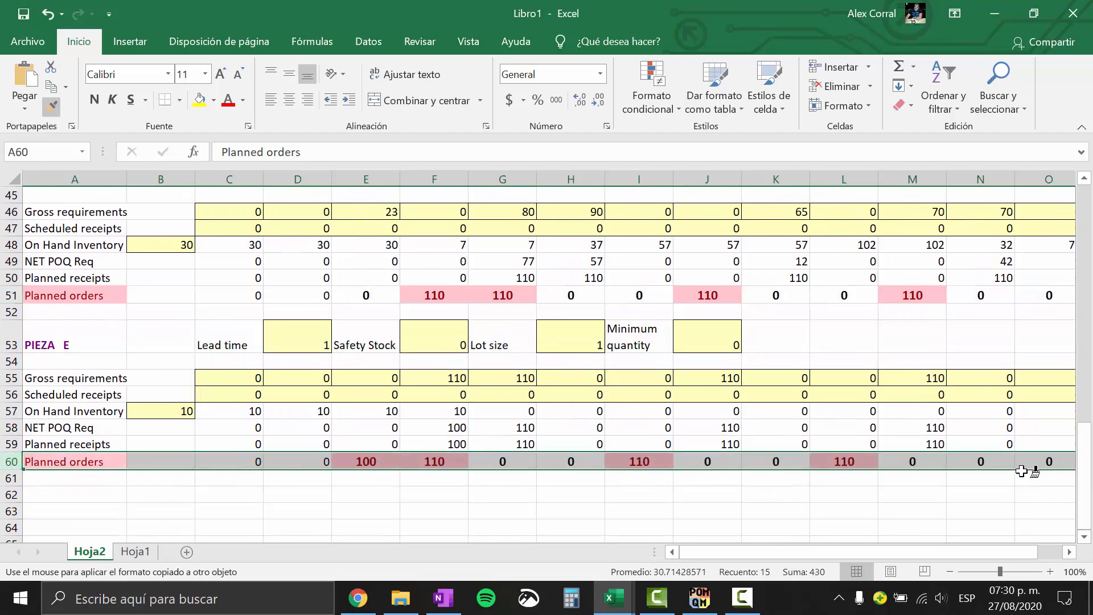
Copy the week numbers 1 to 14 from PIEZA FINAL A's Semanas row in the exercise workbook into Libro1 starting at C18.
mouse_move(1085, 476)
left_mouse_down()
mouse_move(1091, 300)
mouse_move(1092, 321)
left_mouse_up()
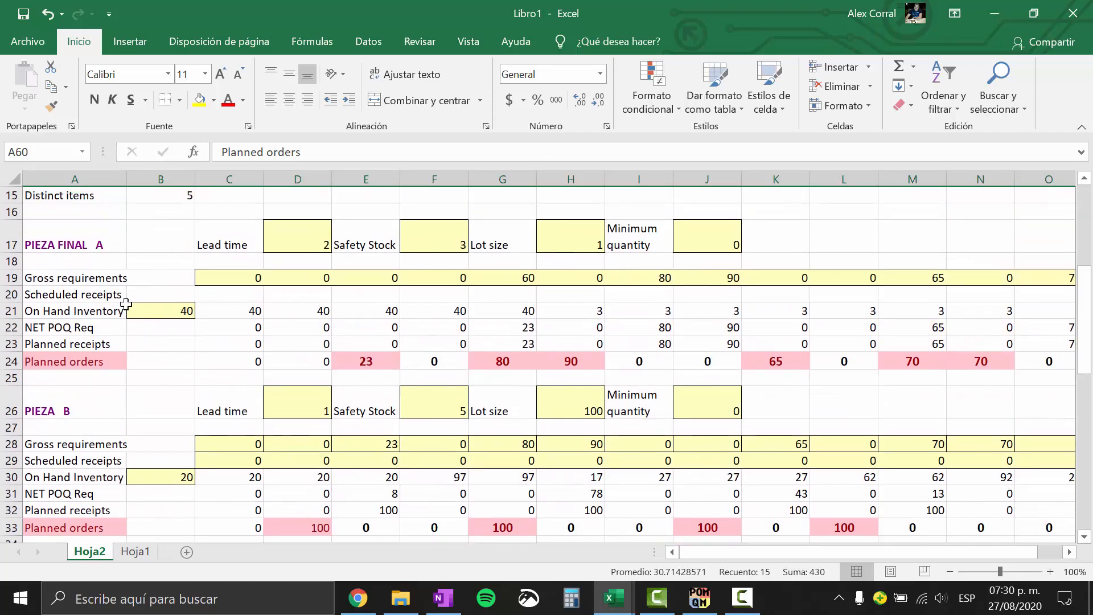
key("alt+Tab")
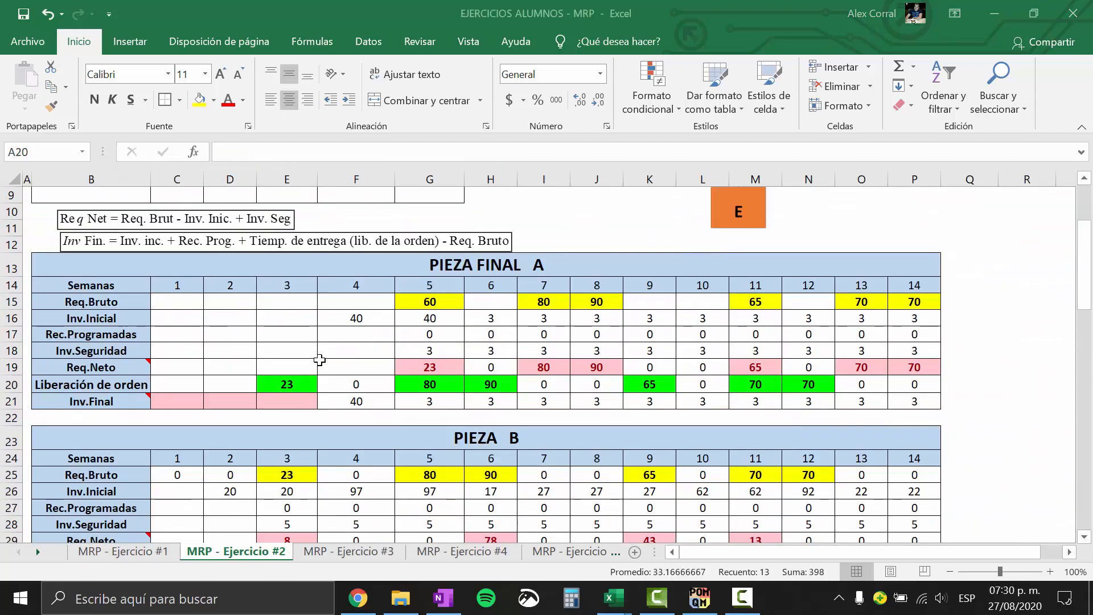
left_click(194, 285)
left_click_drag(359, 284, 911, 287)
key("ctrl+c")
key("alt+Tab")
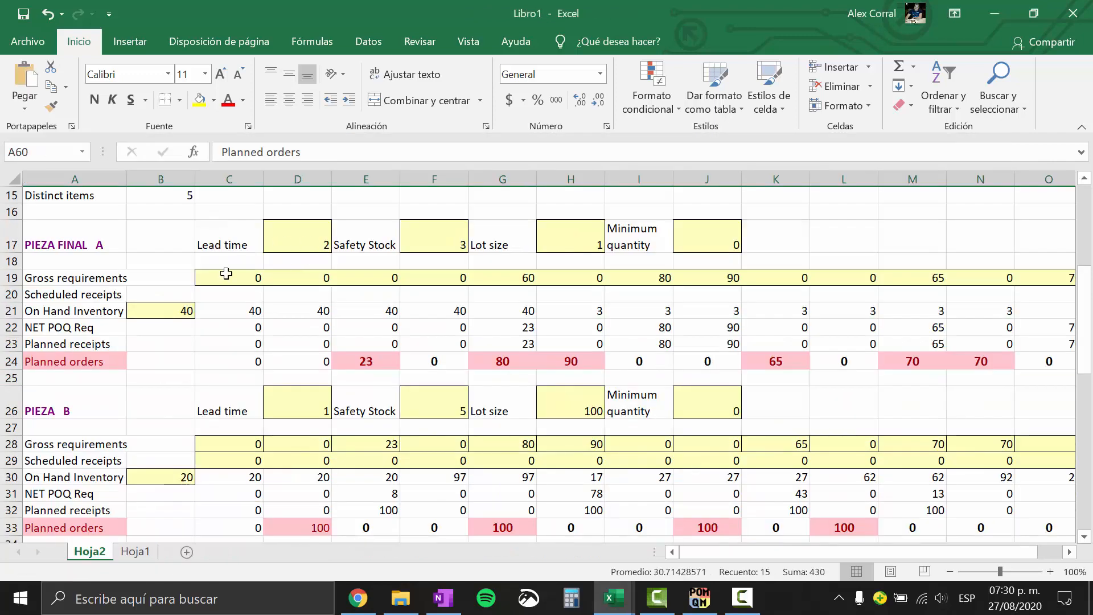
left_click(231, 260)
key("ctrl+v")
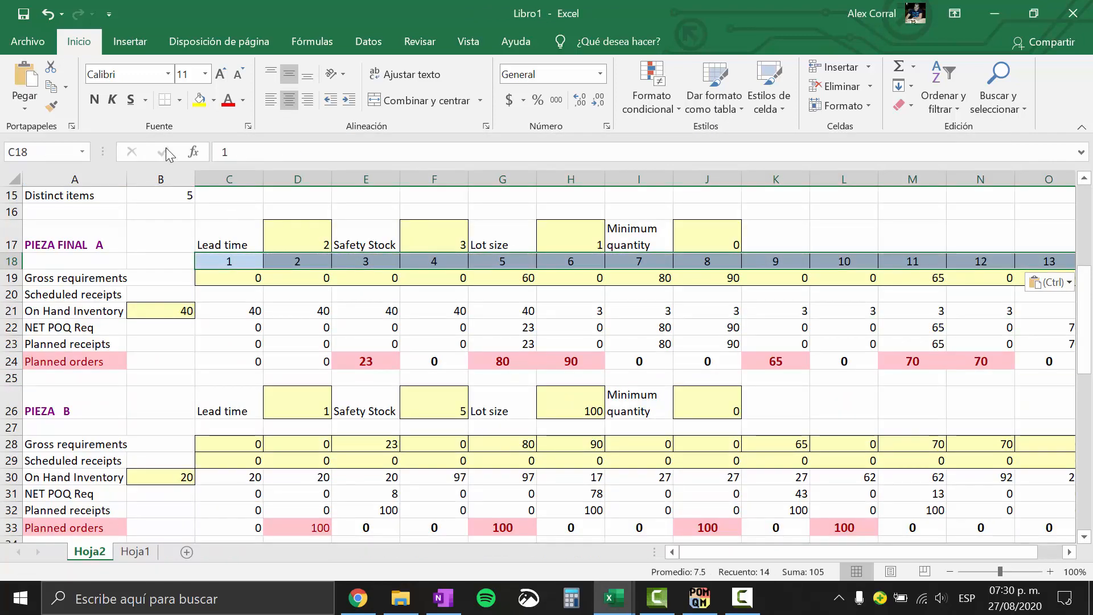
Make the week numbers in row 18 bold at font size 12 and hide the sheet's gridlines.
left_click(95, 101)
left_click(221, 74)
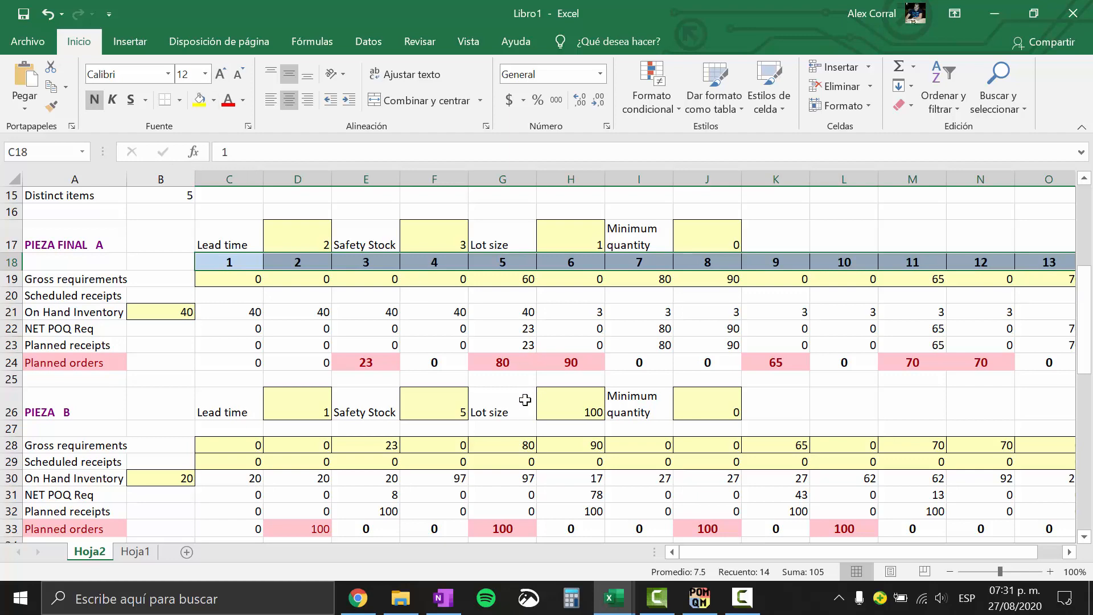
left_click(467, 41)
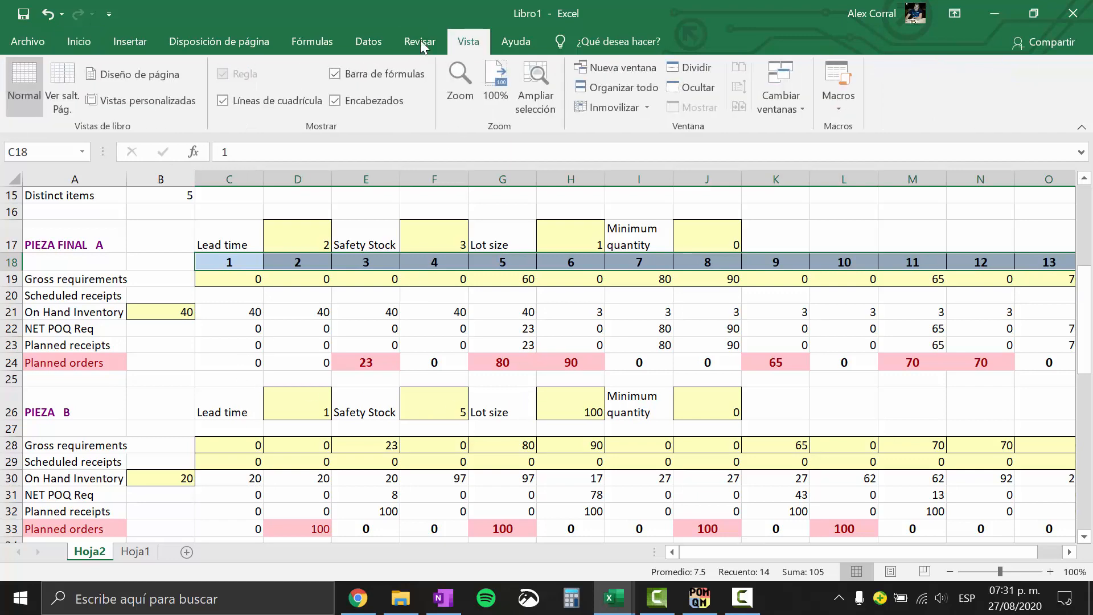
left_click(245, 106)
left_click(79, 42)
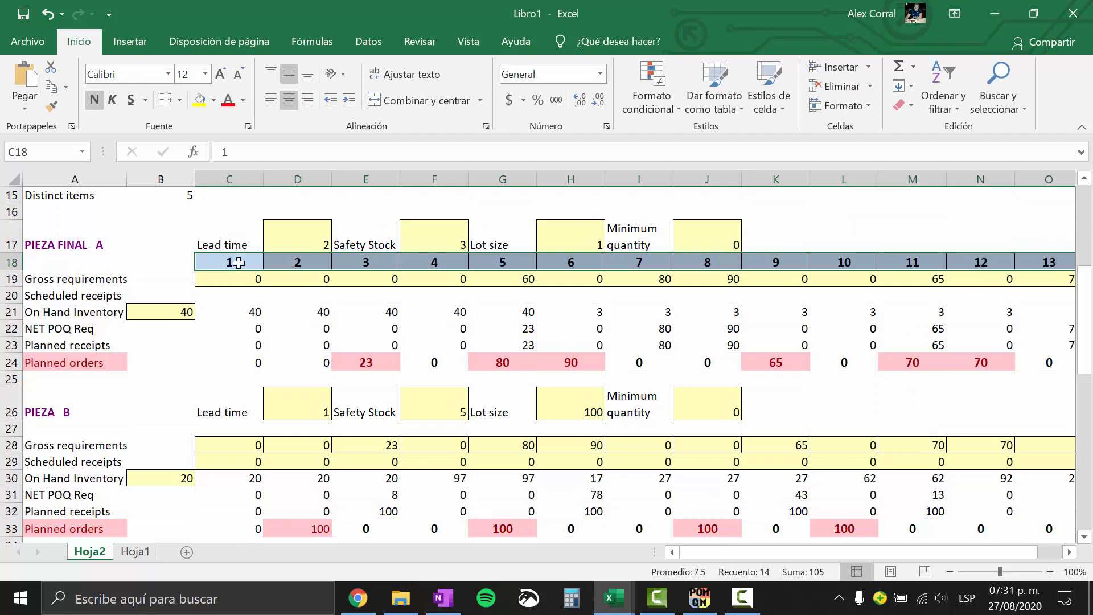
left_click(73, 249)
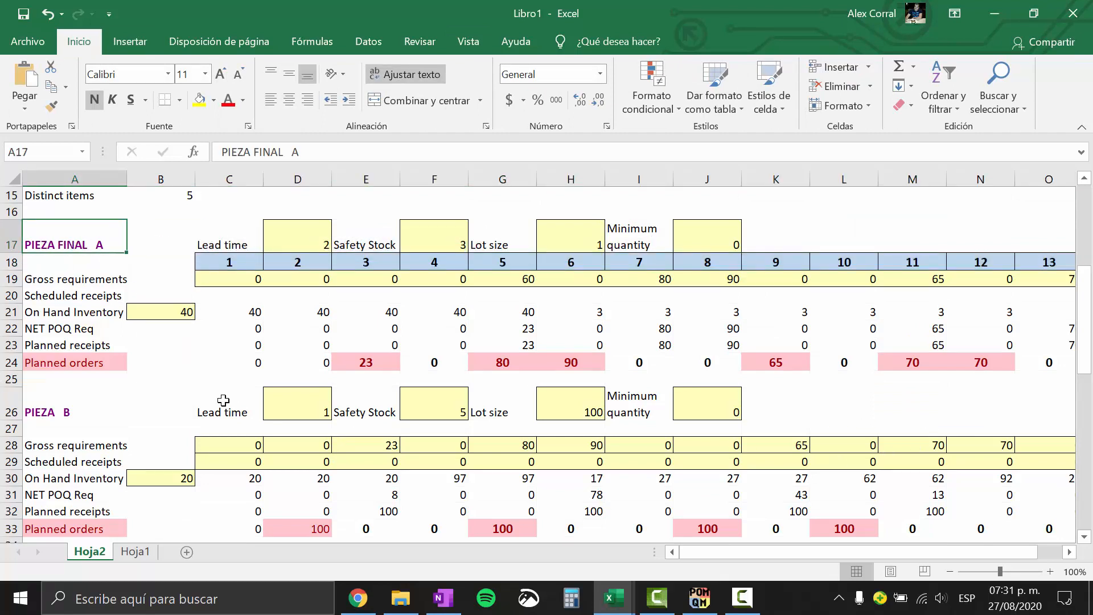
Examine PIEZA FINAL A's Planned orders row in Libro1 against its Liberación de orden row in the exercise workbook.
left_click(34, 363)
key("shift+space")
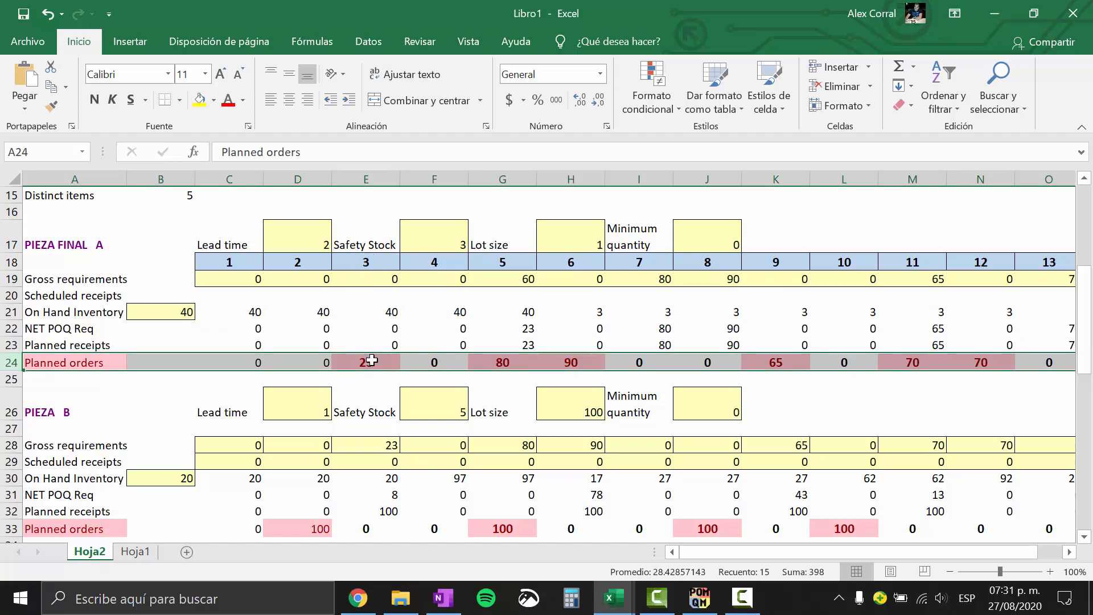
key("alt+Tab")
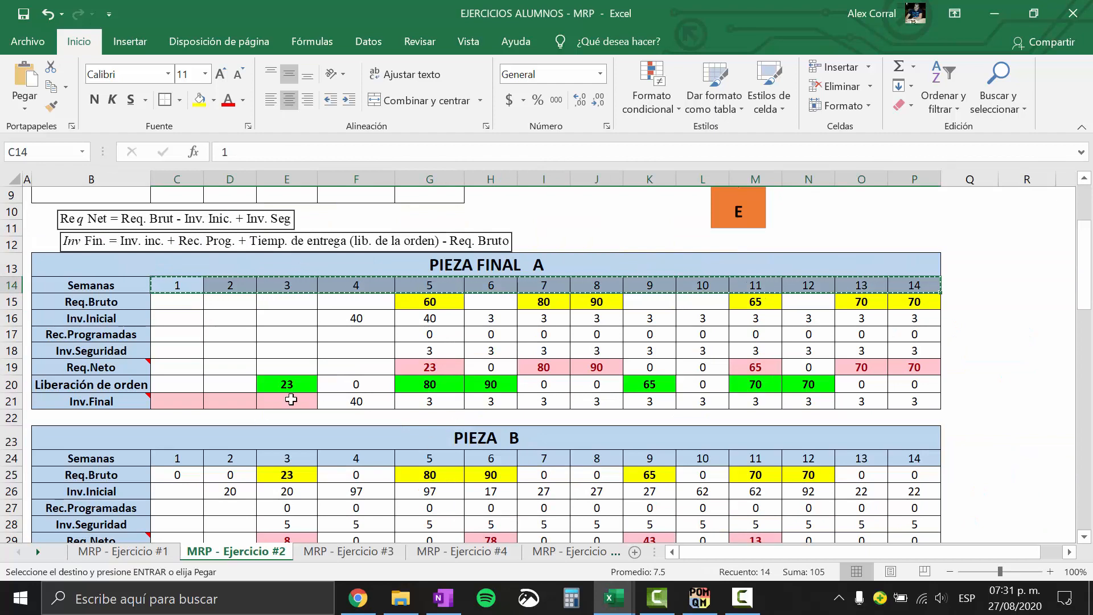
key("Escape")
left_click(426, 329)
left_click_drag(1091, 248, 1088, 268)
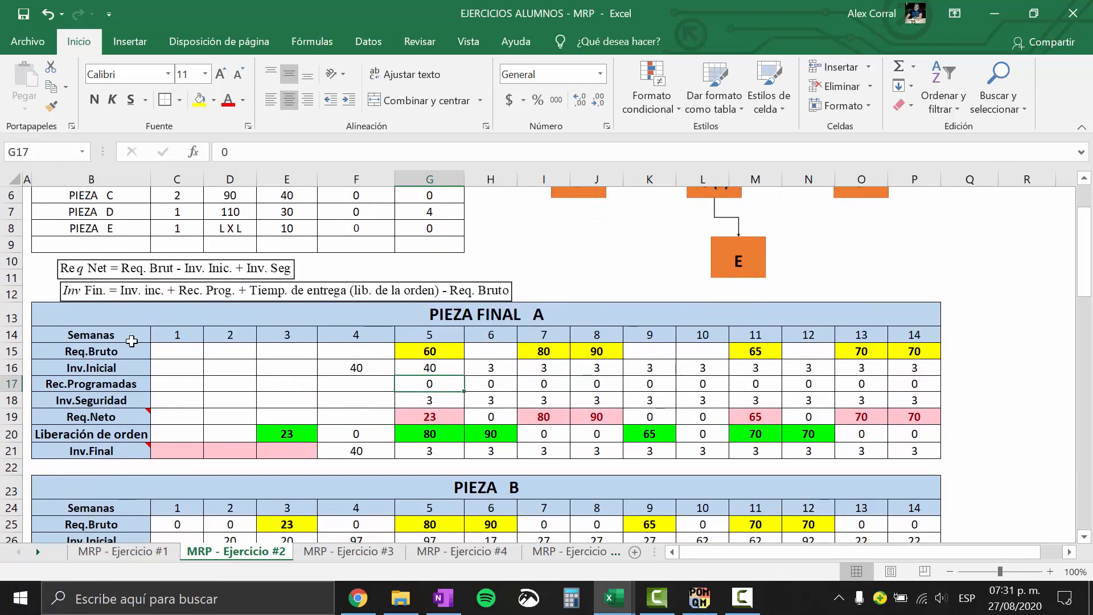
left_click(11, 434)
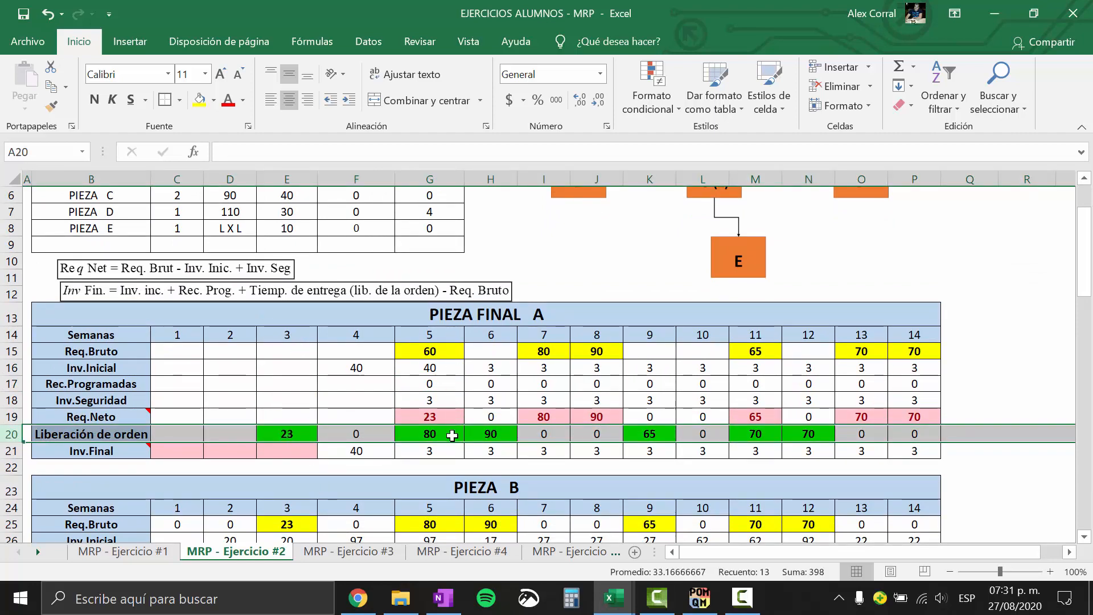
Compare PIEZA FINAL A's planned orders for weeks 5 and 6 in Libro1 with the exercise workbook.
key("alt+Tab")
left_click(501, 262)
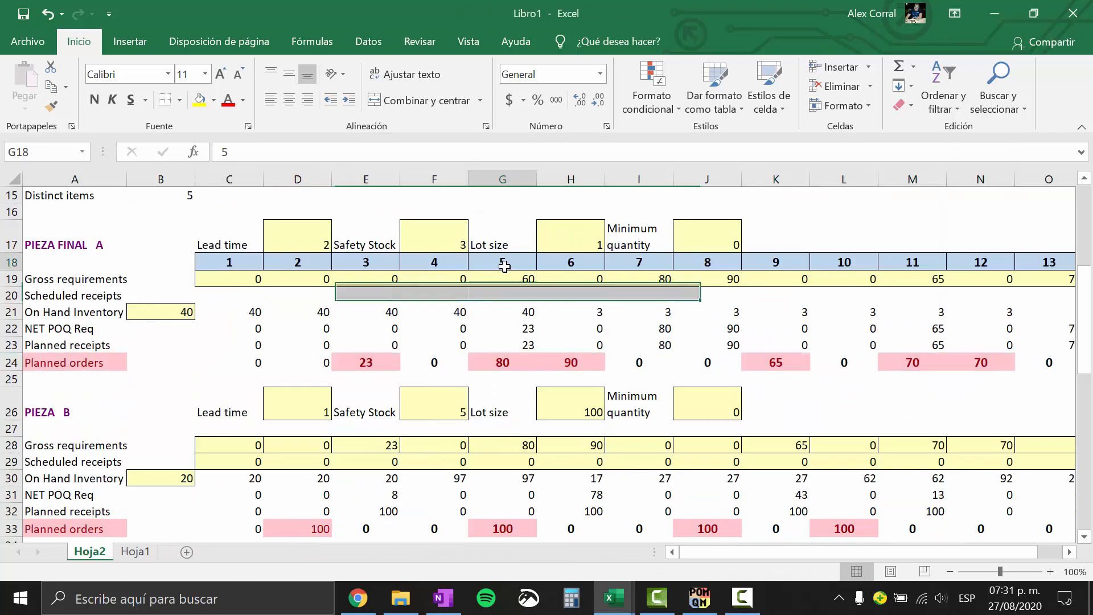
left_click(500, 360)
left_click(567, 262)
left_click(571, 362)
key("alt+Tab")
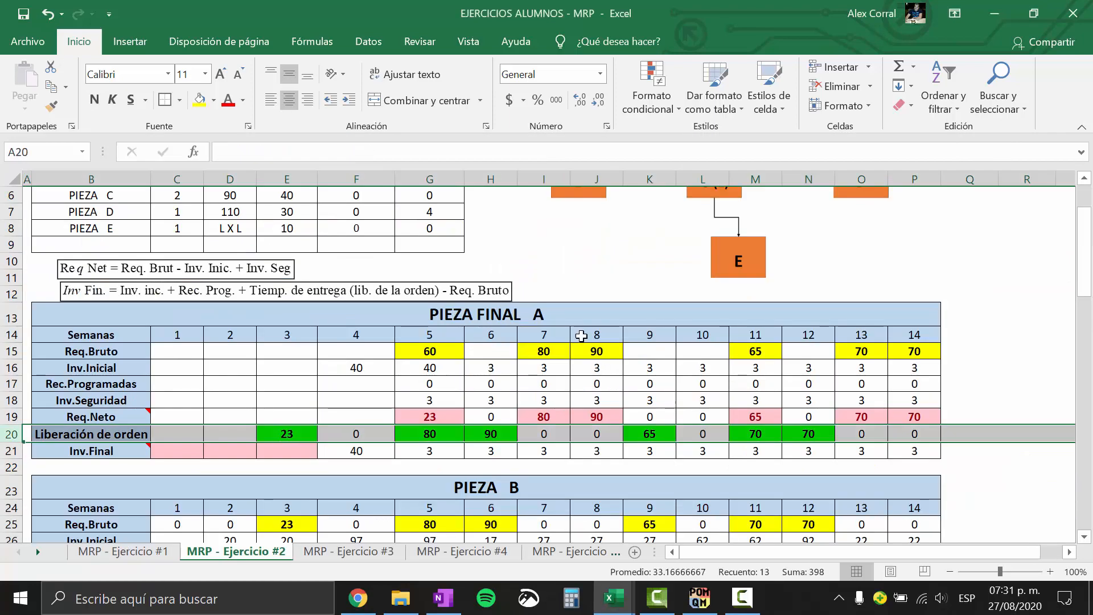
left_click(495, 336)
left_click(492, 433)
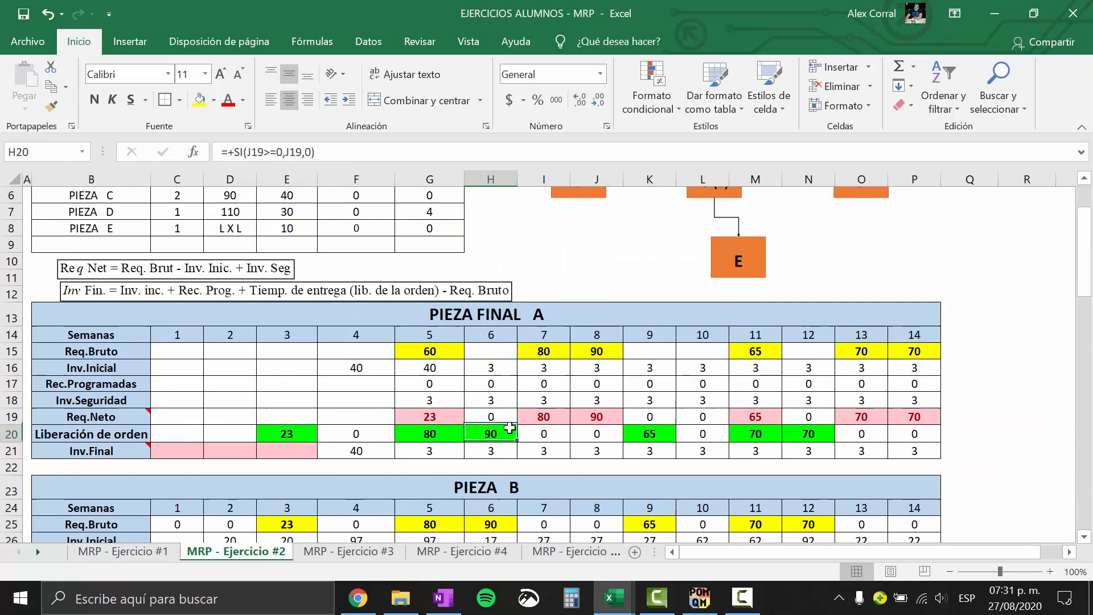
Compare PIEZA FINAL A's planned orders for weeks 9, 11 and 12 between the exercise workbook and Libro1.
left_click(661, 339)
left_click(653, 434)
key("alt+Tab")
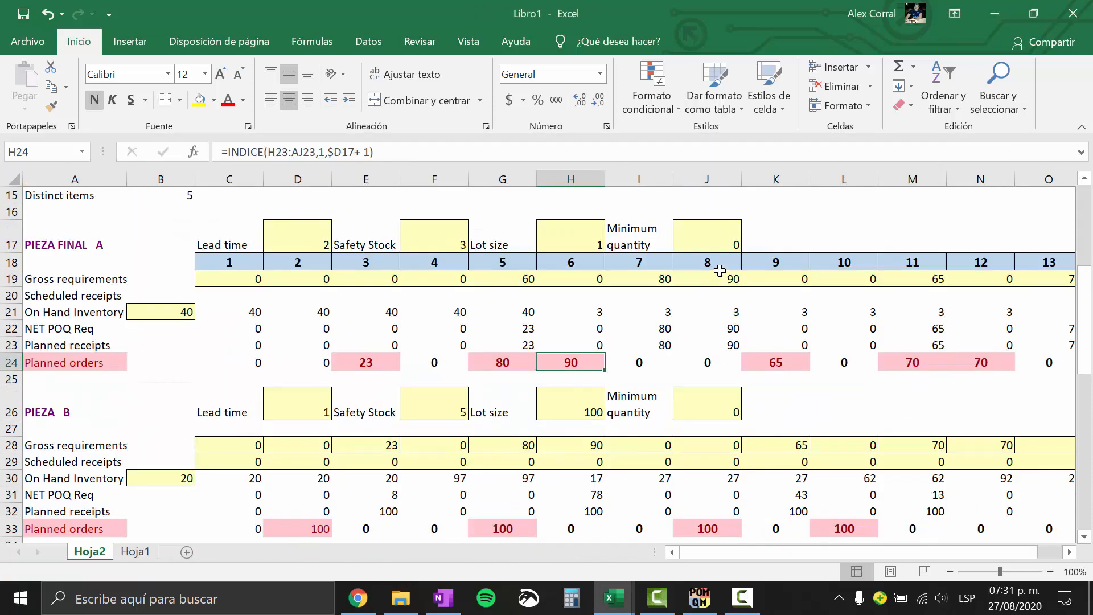
left_click(773, 361)
left_click_drag(908, 361, 958, 365)
key("alt+Tab")
left_click_drag(756, 435, 823, 434)
Compare PIEZA B's first planned order in Libro1 with week 2 of its Liberación de orden row in the exercise workbook.
key("alt+Tab")
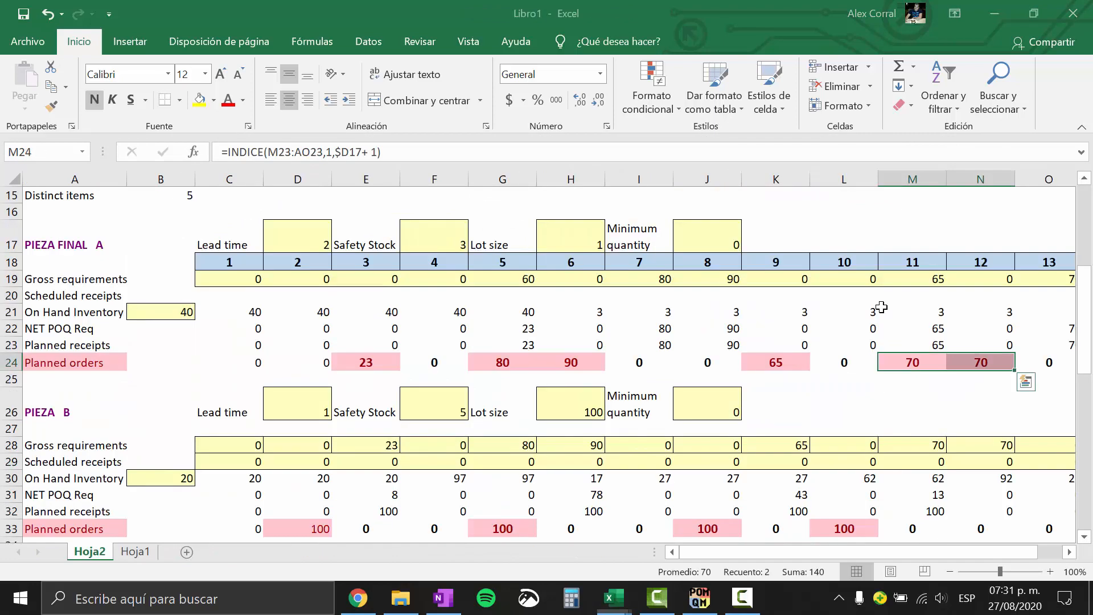
left_click_drag(1085, 318, 1085, 342)
left_click(296, 470)
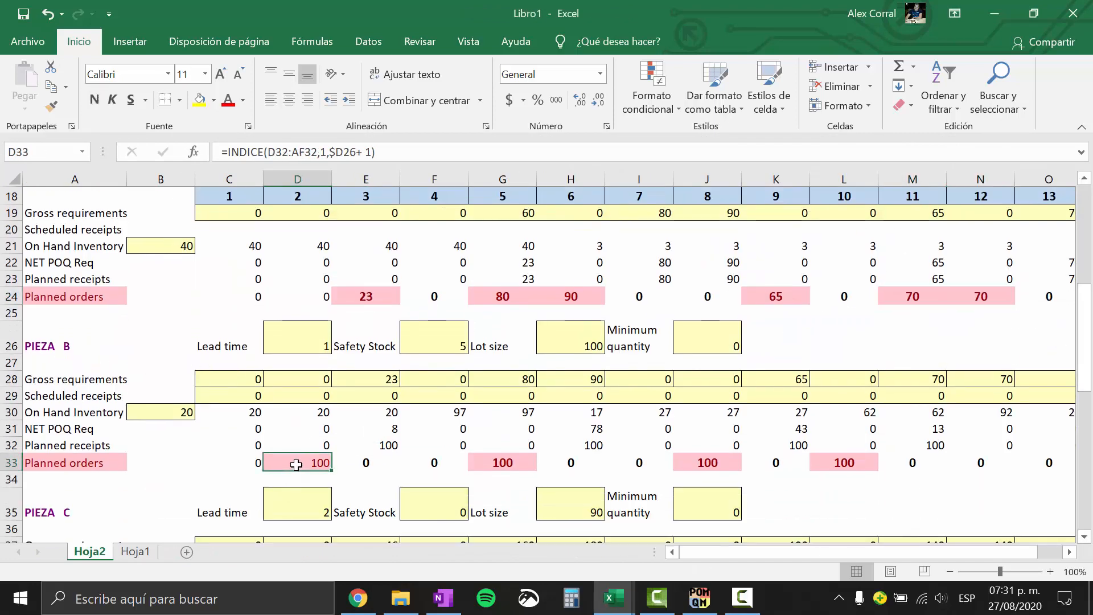
key("alt+Tab")
left_click_drag(1084, 253, 1061, 289)
left_click(226, 507)
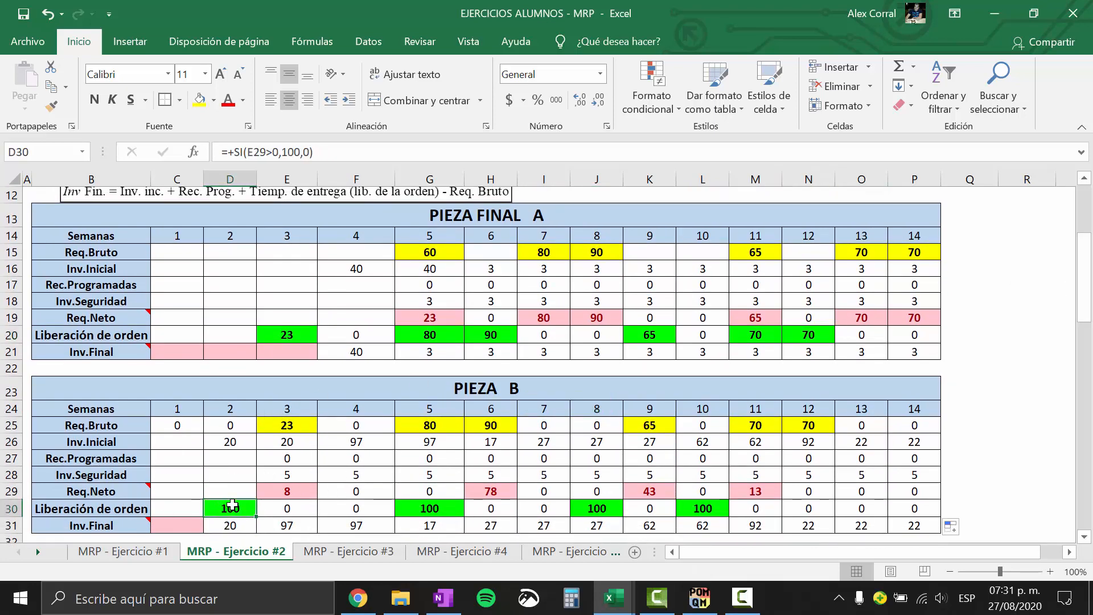
Copy the week numbers 1 to 13 from row 18 of Libro1 into PIEZA B's block starting at C27.
key("alt+Tab")
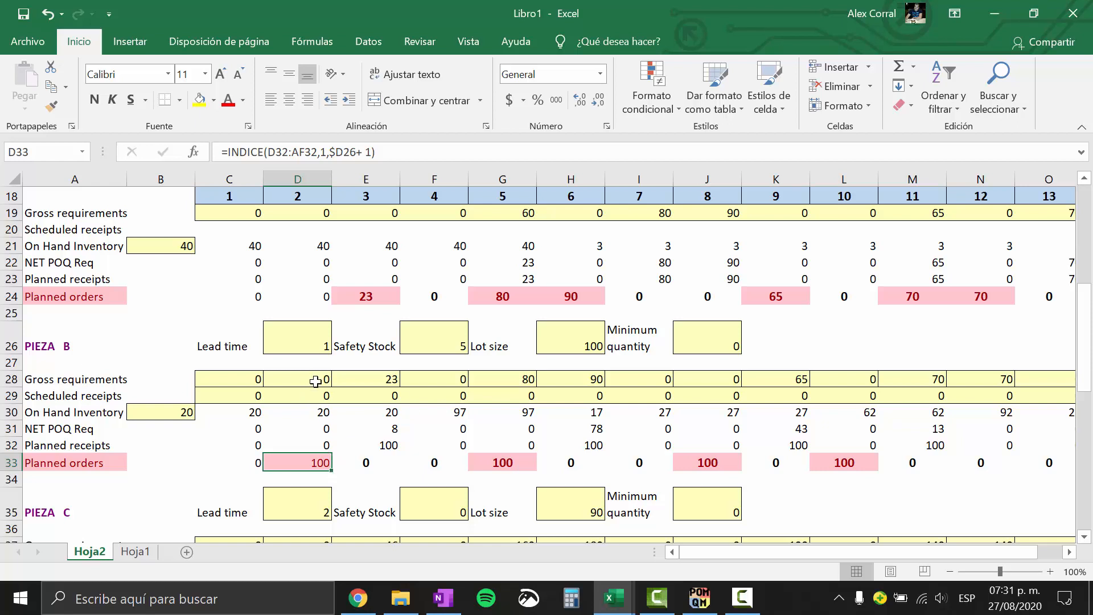
left_click_drag(229, 196, 1049, 196)
key("ctrl+c")
left_click(238, 363)
key("ctrl+v")
key("Escape")
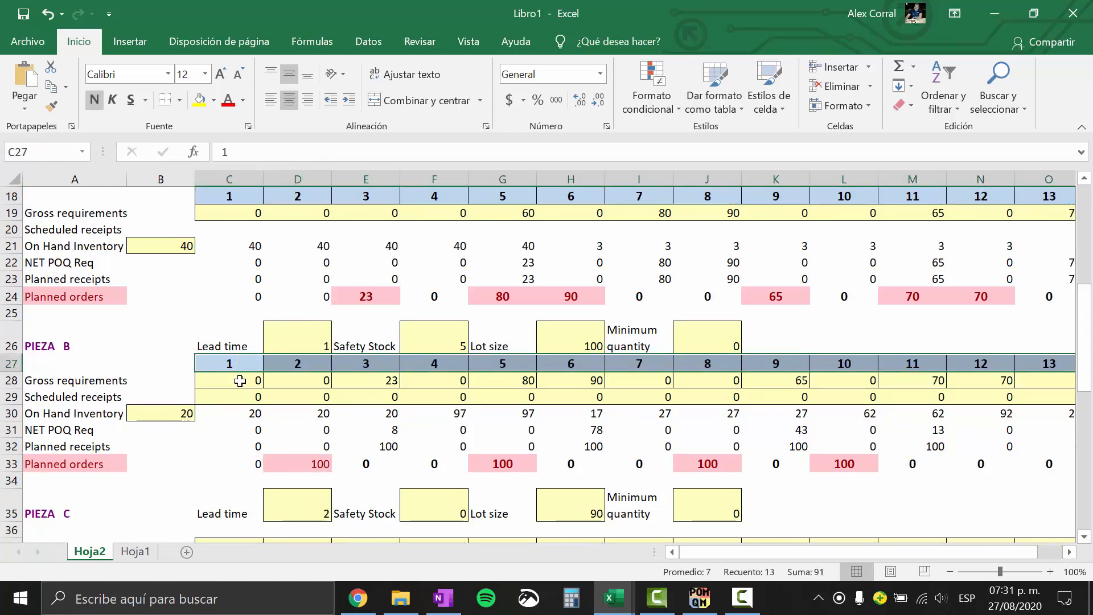
Compare PIEZA B's planned orders through week 10 in Libro1 with its Liberación de orden row in the exercise workbook.
left_click(296, 455)
key("alt+Tab")
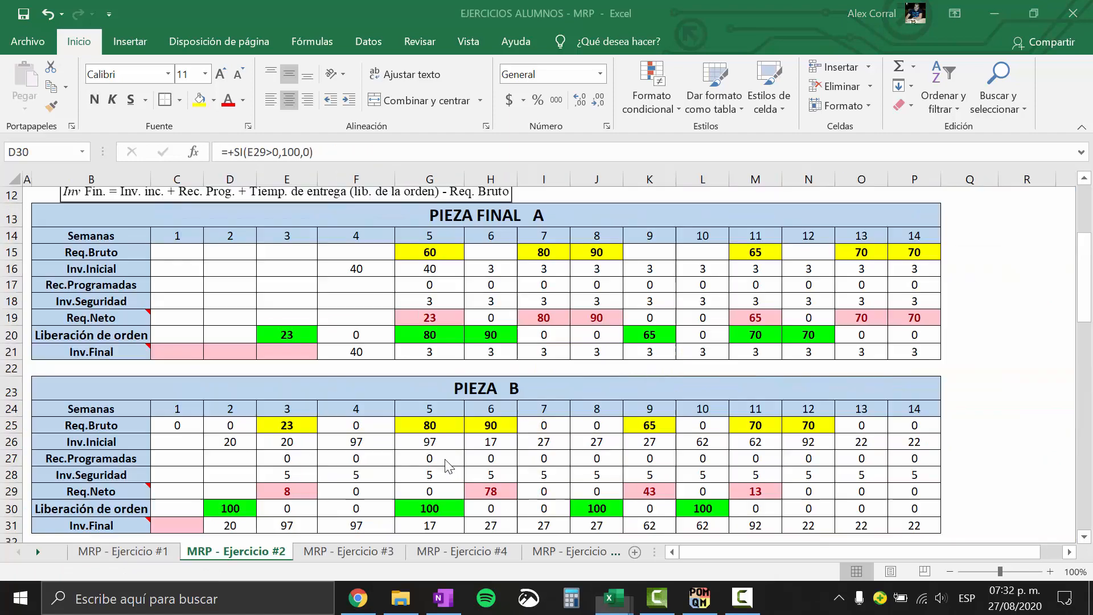
key("alt+Tab")
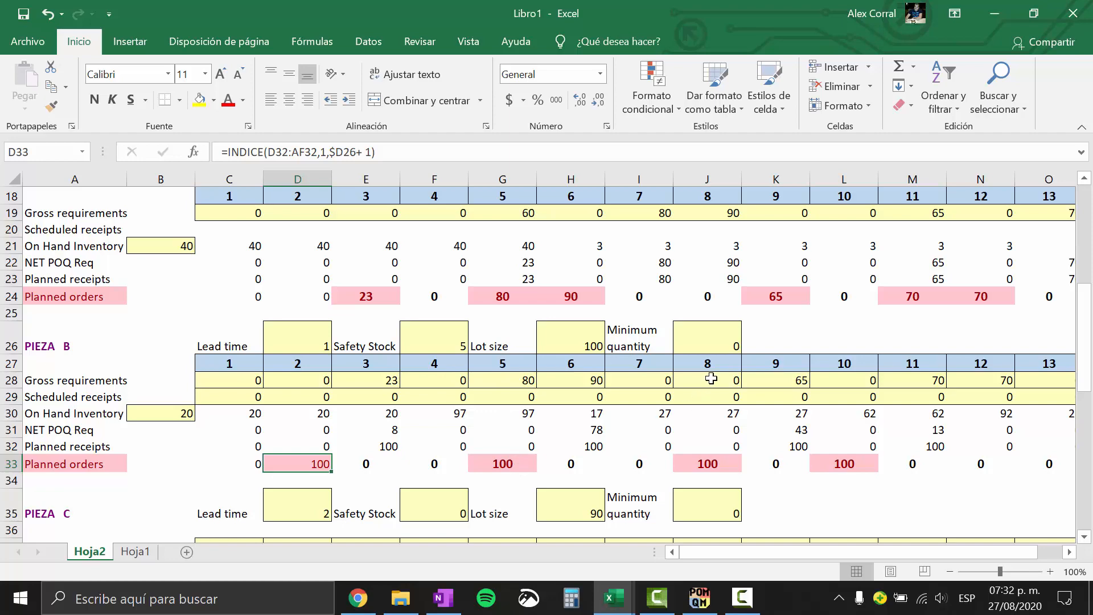
key("alt+Tab")
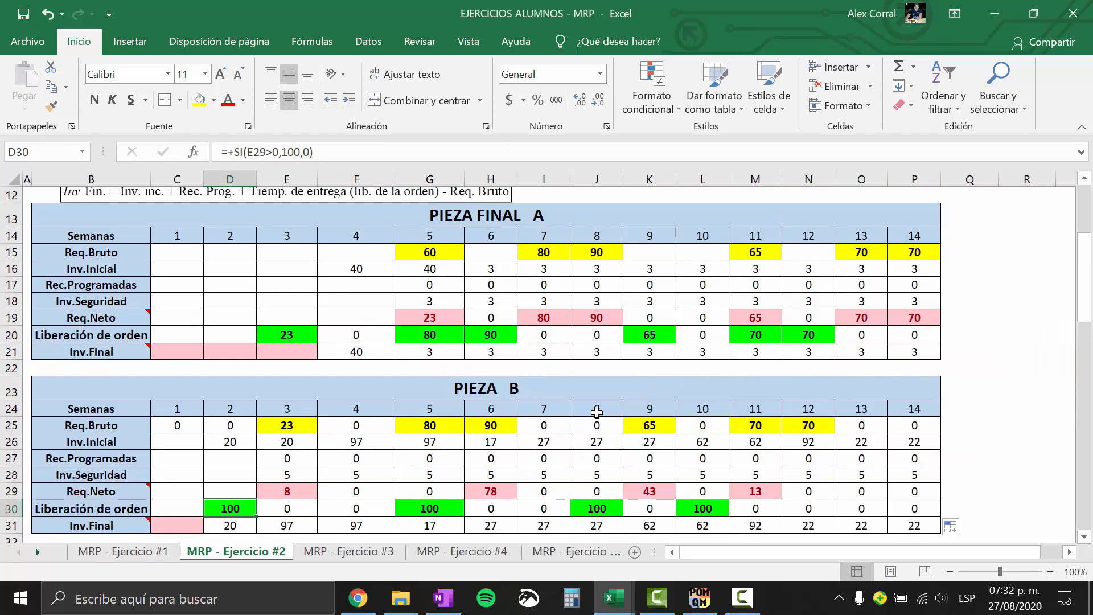
left_click(712, 407)
left_click(700, 512)
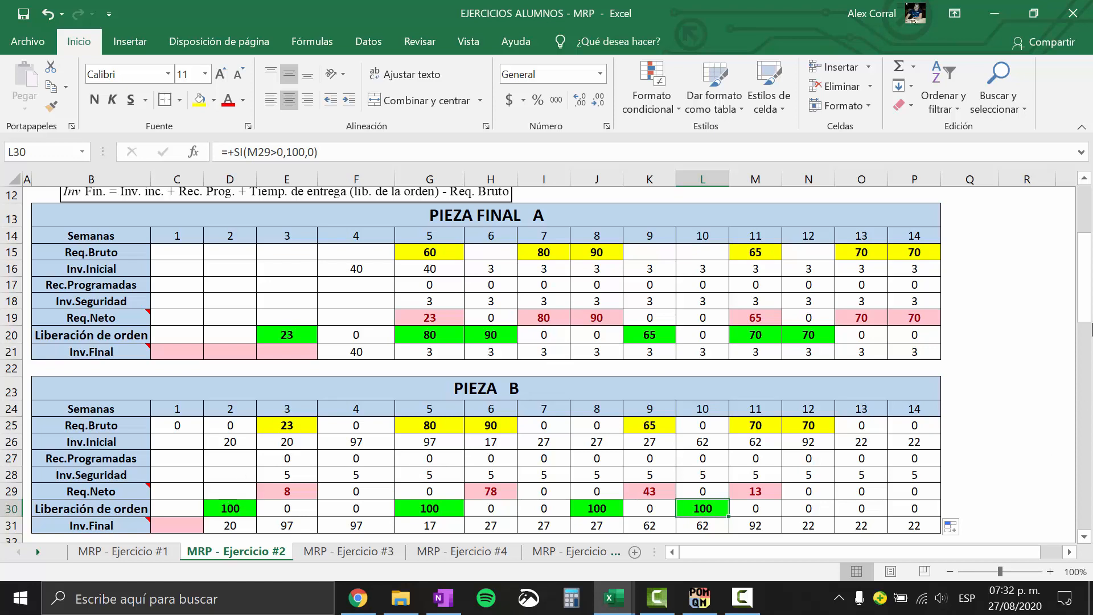
left_click_drag(1085, 308, 1084, 258)
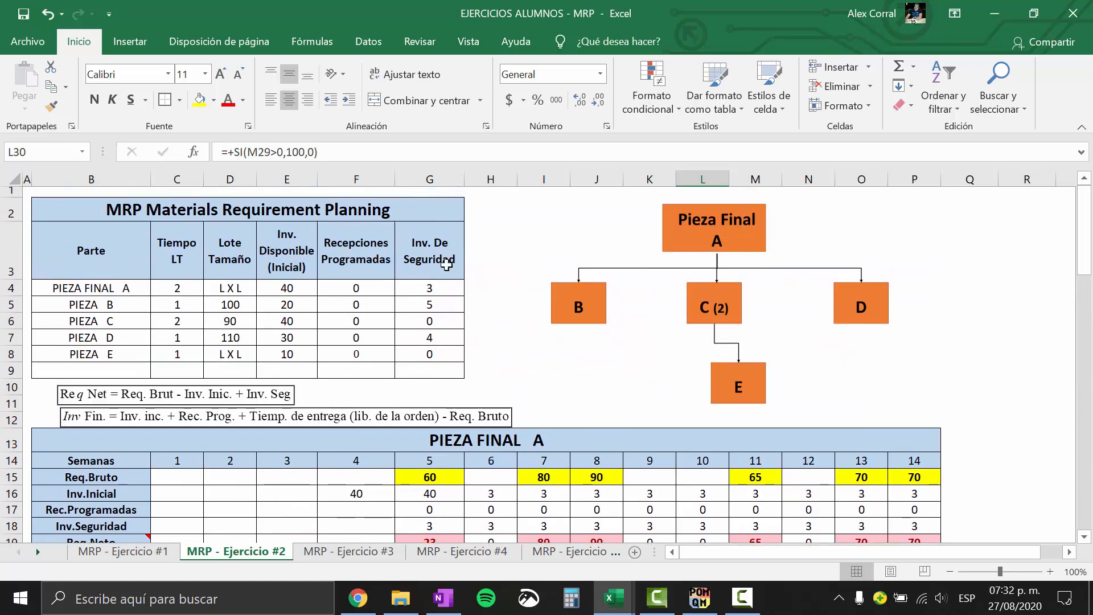
Check PIEZA B's lot size in the exercise workbook against its order releases there and its planned orders in Libro1.
left_click(239, 307)
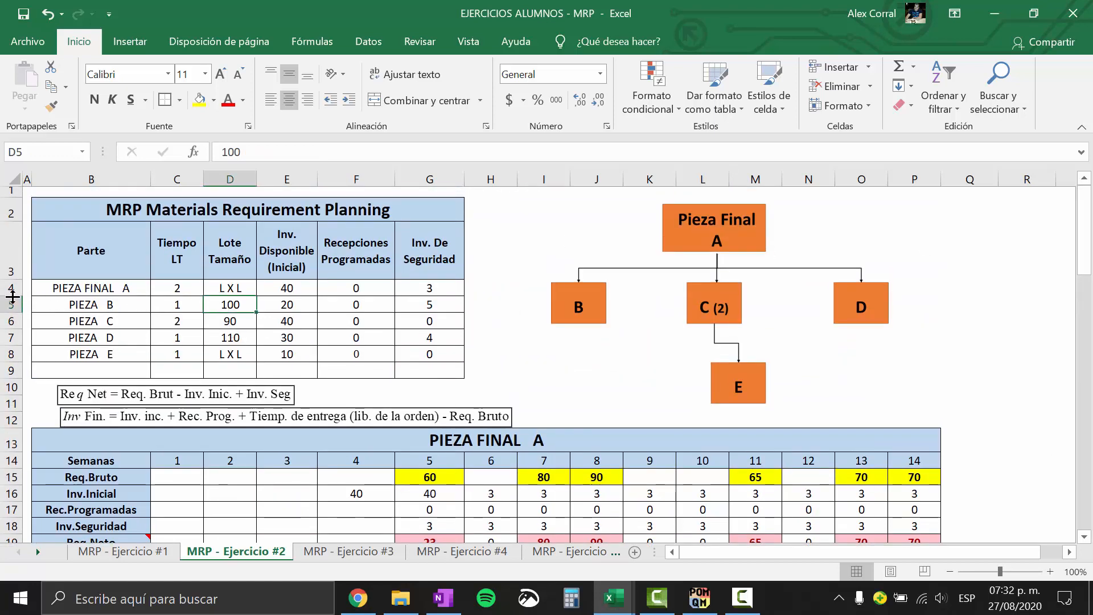
mouse_move(1089, 258)
left_mouse_down()
mouse_move(1090, 294)
mouse_move(1091, 278)
left_mouse_up()
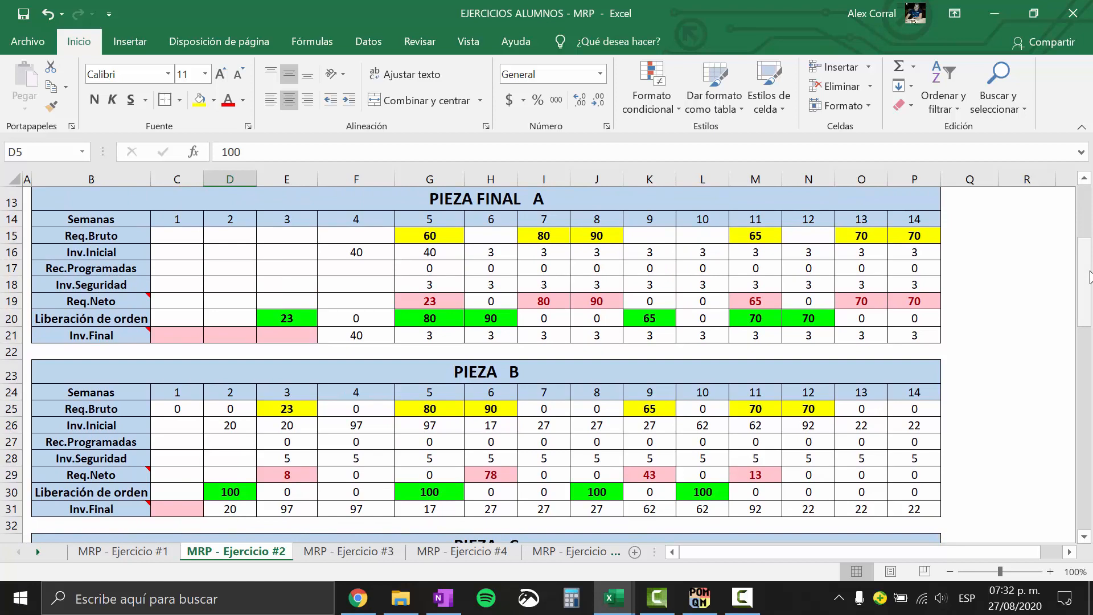
key("alt+Tab")
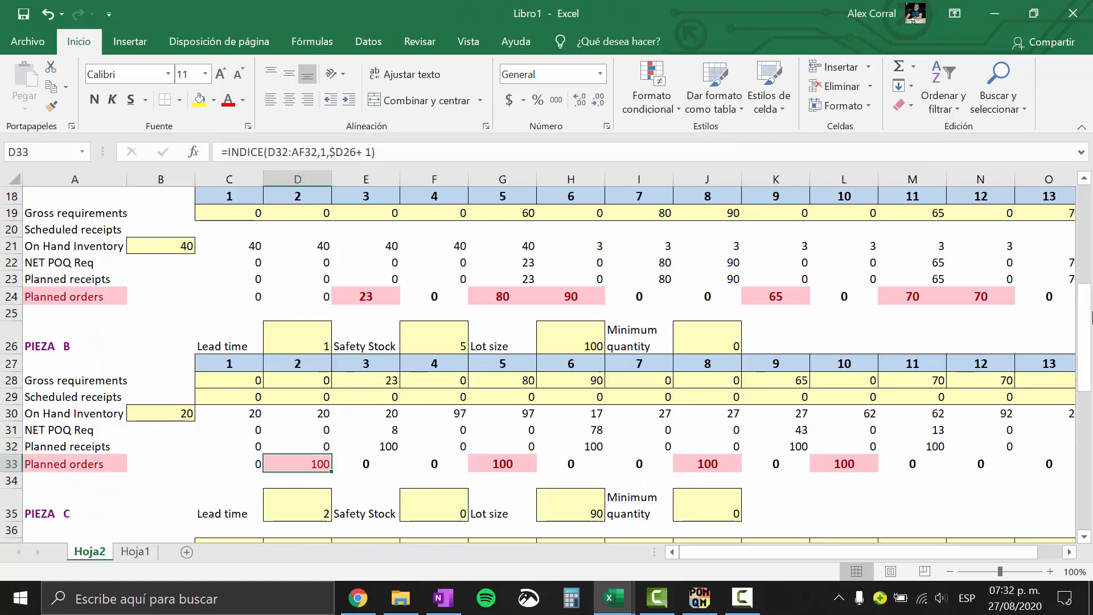
Compare the Indented Bill of Materials in Libro1 with the exercise's product structure diagram, and switch to the Ejercicio #2 solution in QM for Windows.
left_click_drag(1091, 316, 1089, 213)
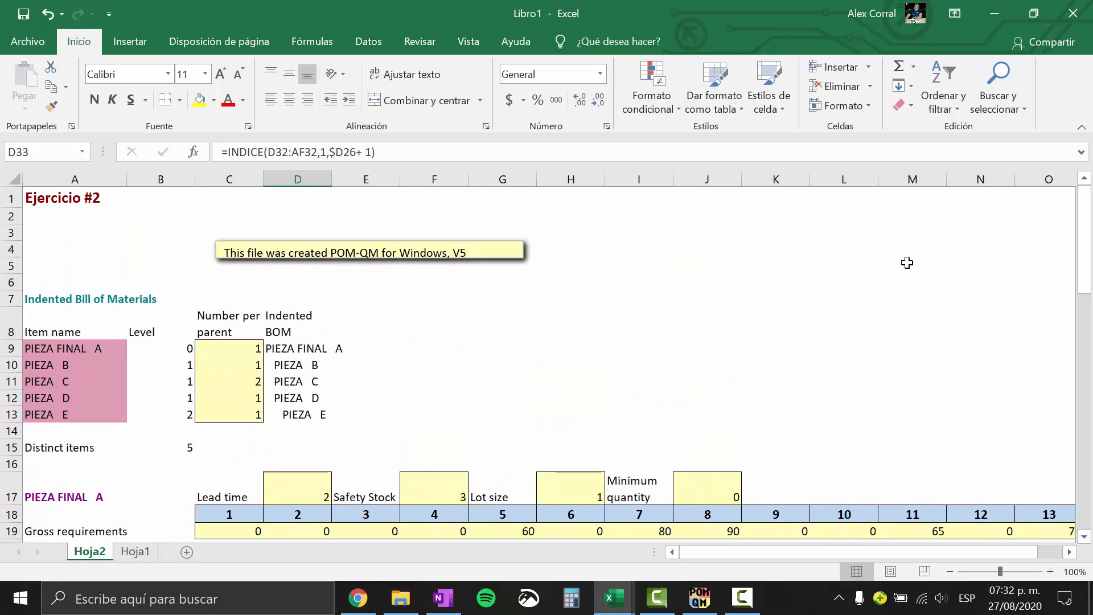
key("alt+Tab")
left_click_drag(1085, 285, 1088, 188)
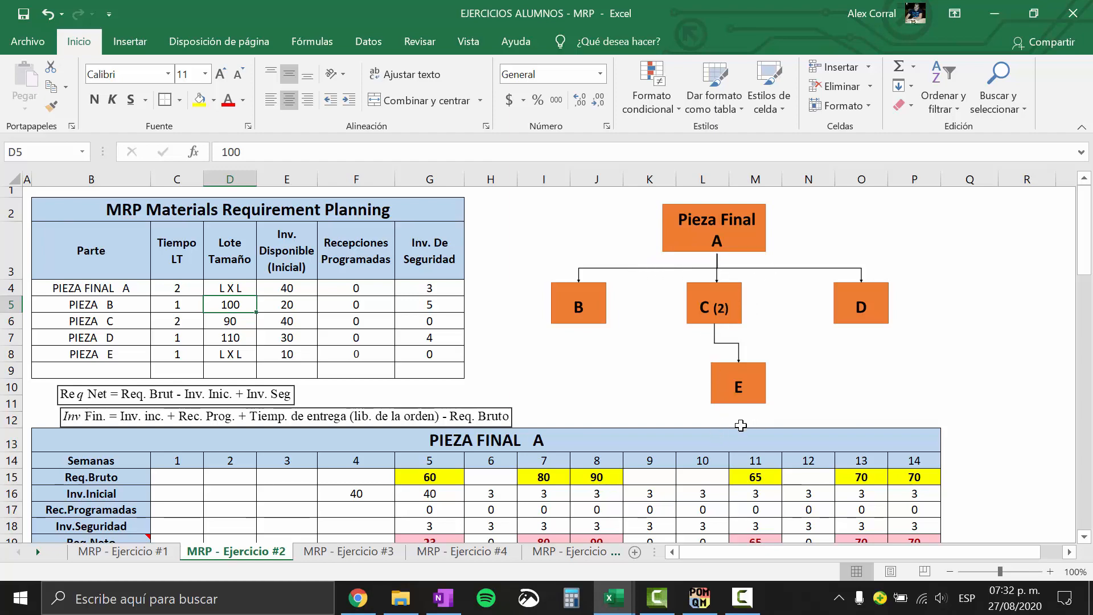
left_click(699, 598)
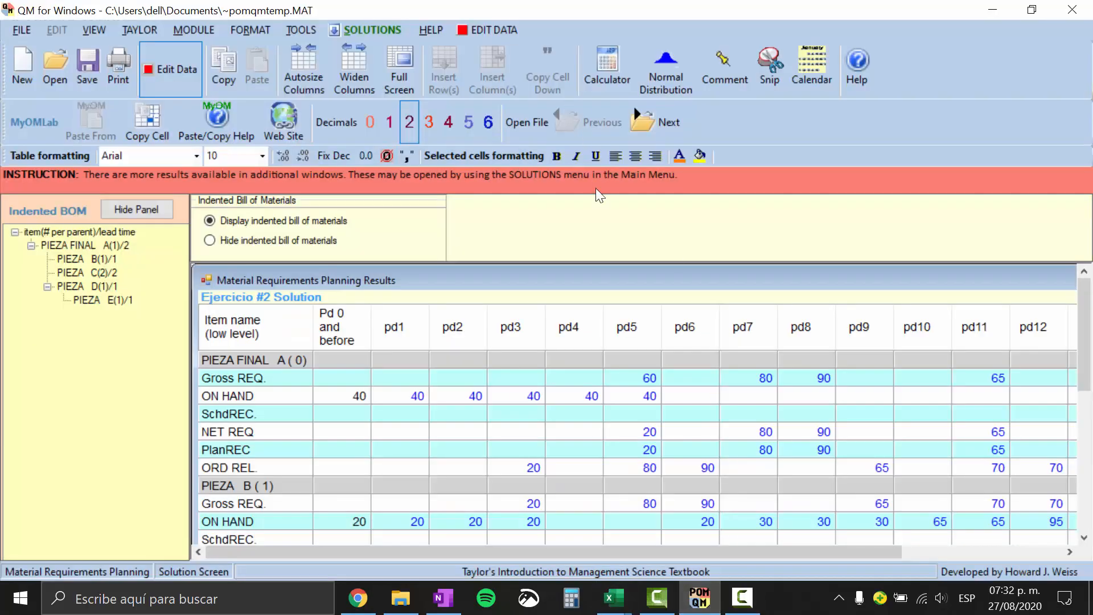